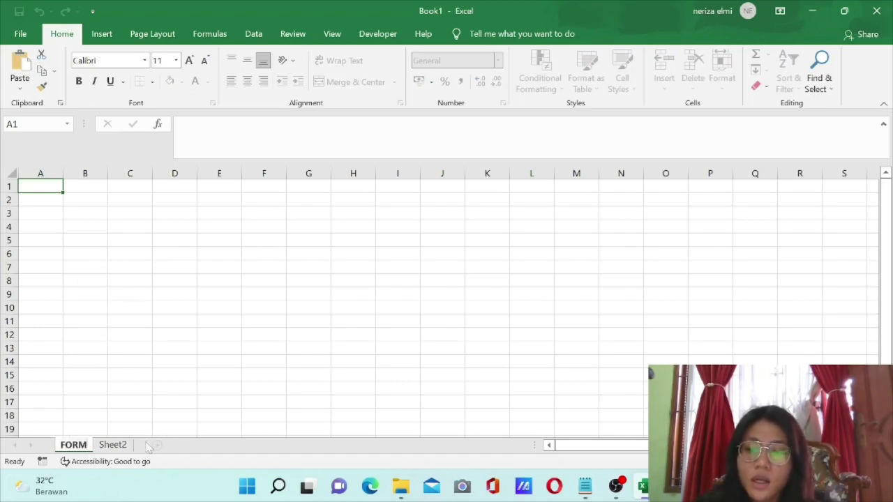
Rename the worksheet Sheet2 as TRANSAKSI.
click(112, 444)
right_click(113, 444)
click(176, 313)
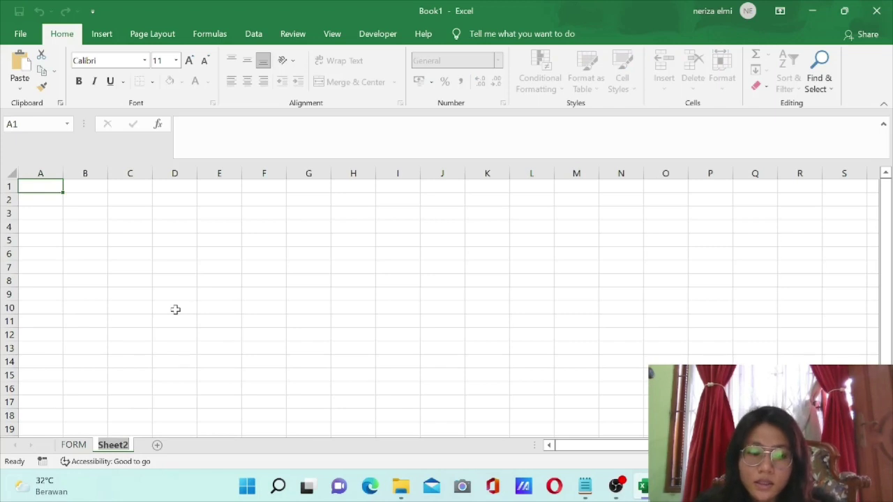
key(BackSpace)
text(TRANSAKSI)
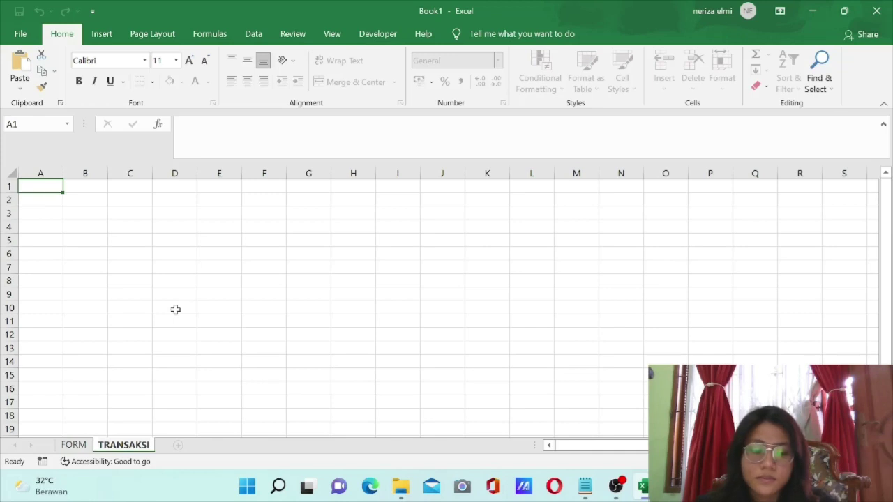
key(Return)
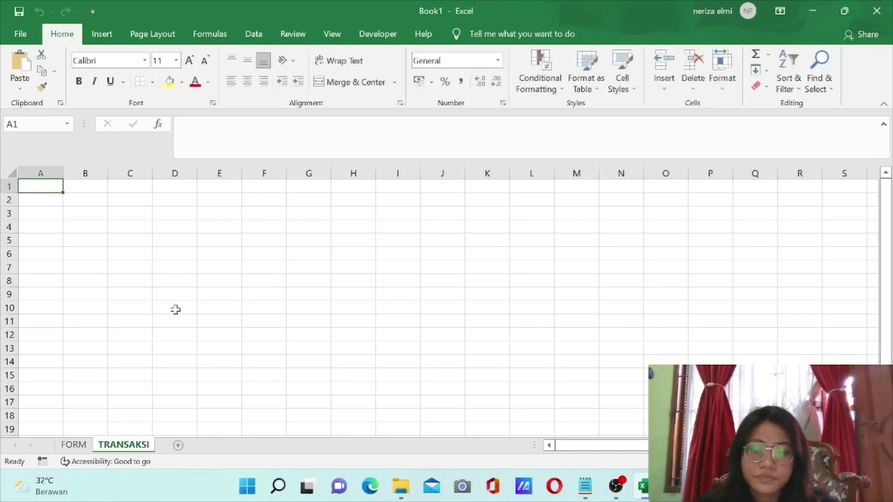
From the FORM sheet, define a workbook-scoped name "No" that refers to =1.
click(77, 445)
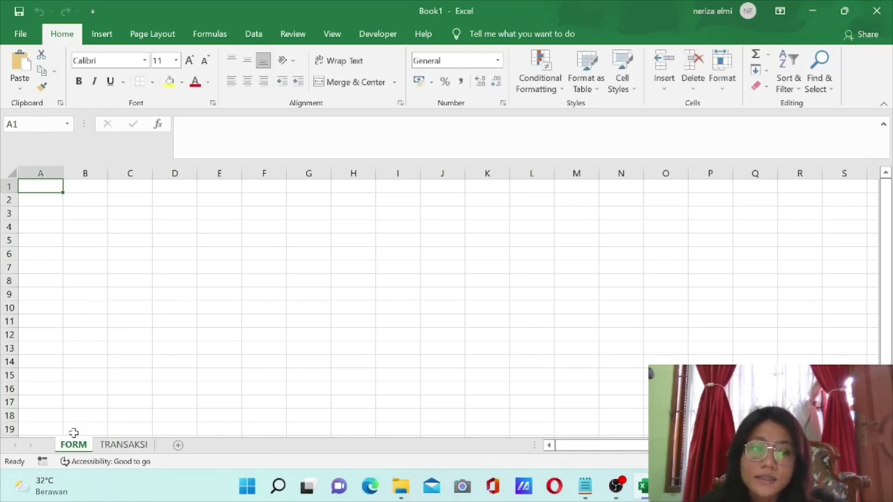
click(210, 35)
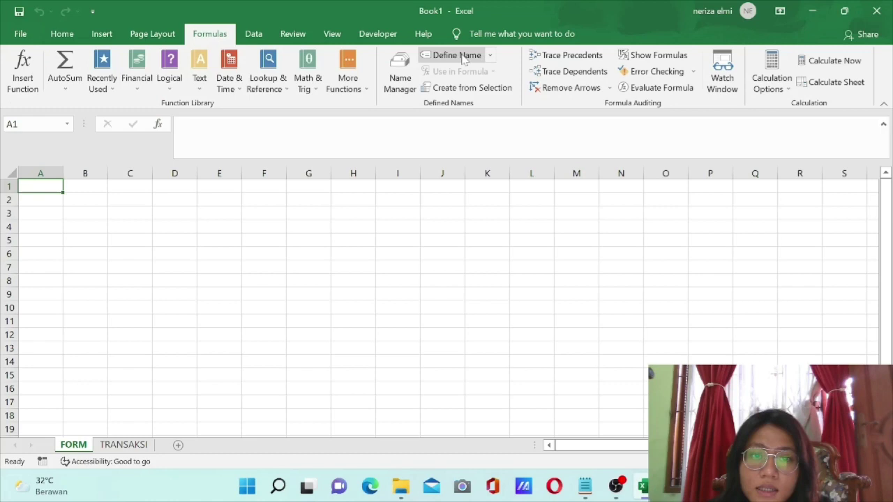
click(394, 77)
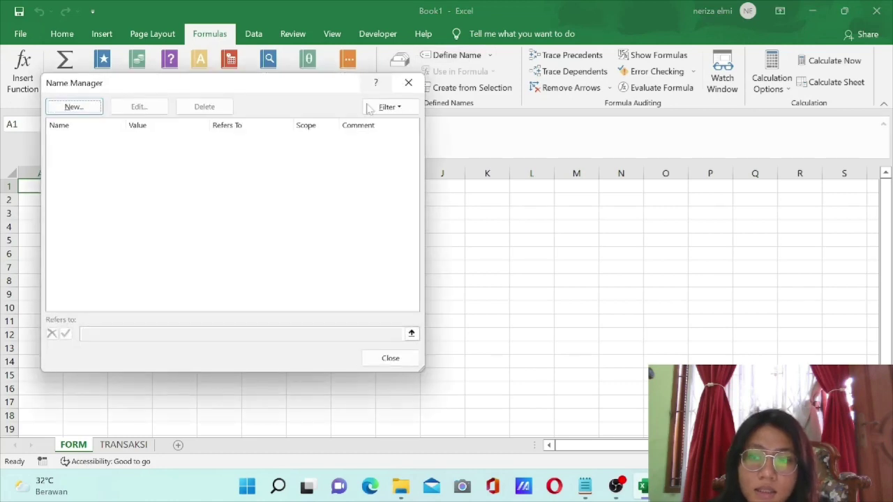
click(87, 108)
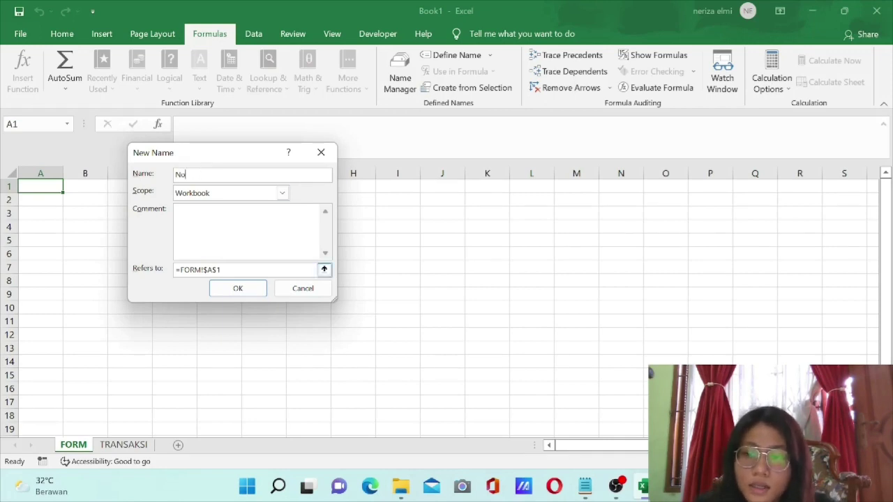
click(244, 269)
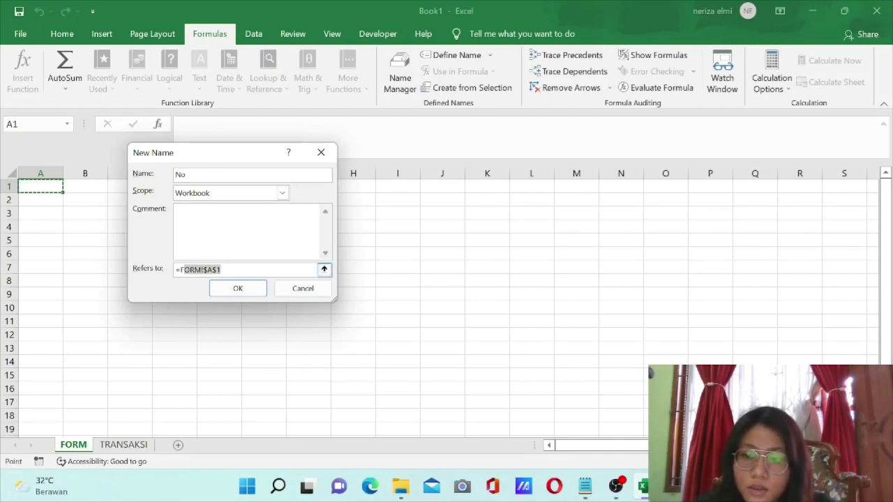
key(BackSpace)
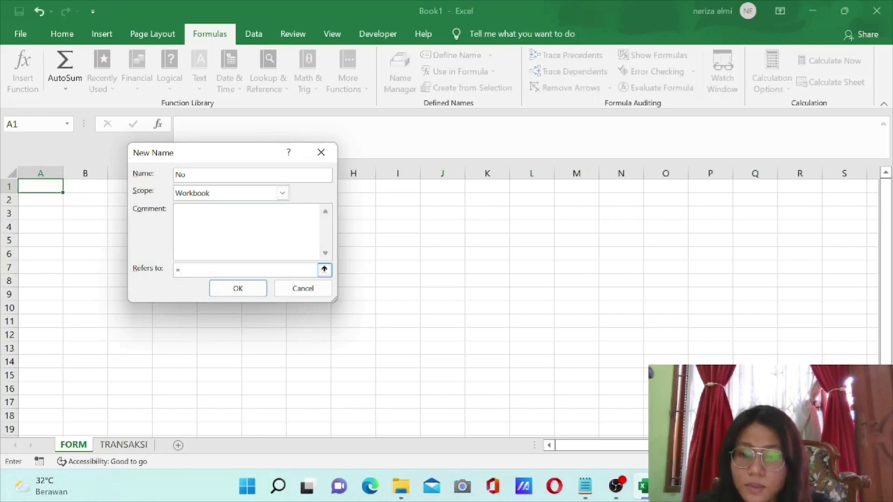
text(1)
click(234, 288)
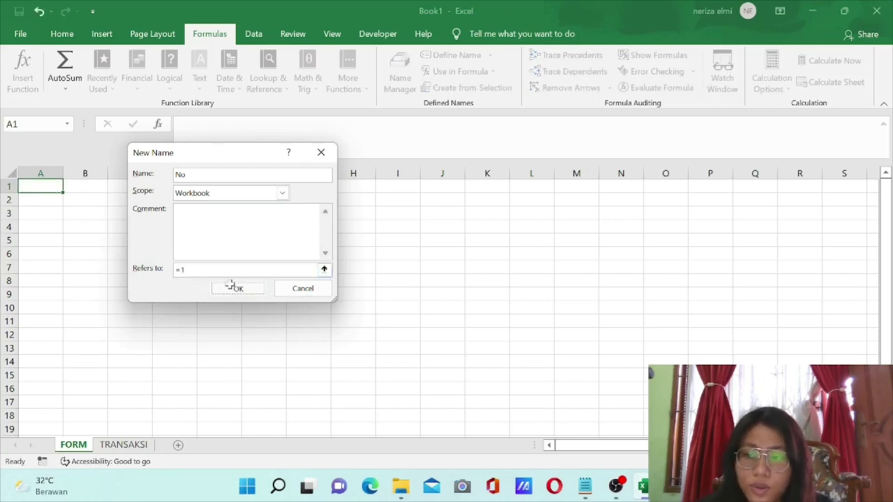
click(380, 360)
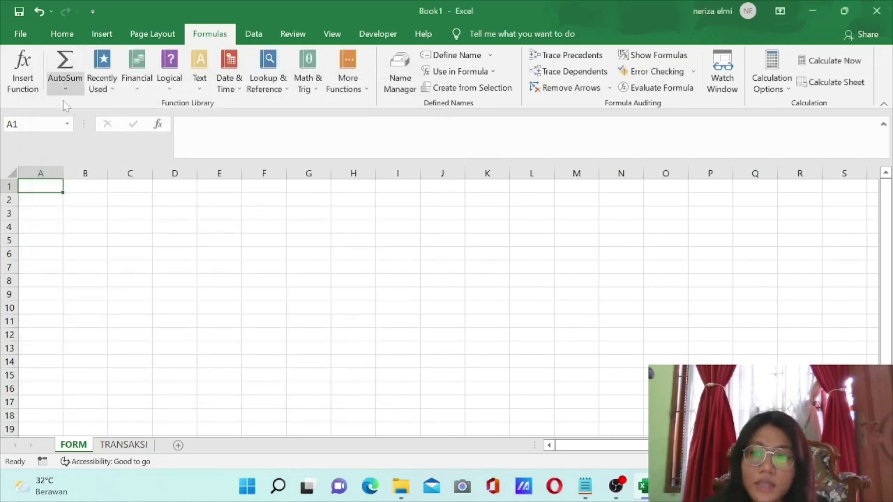
Enter the title "Form Transaksi" in cell C2 of the FORM sheet.
click(116, 202)
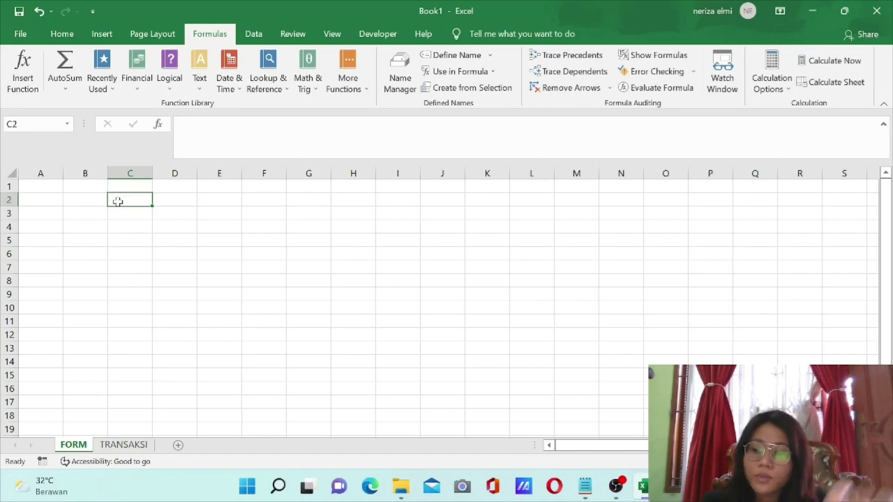
text(Fro)
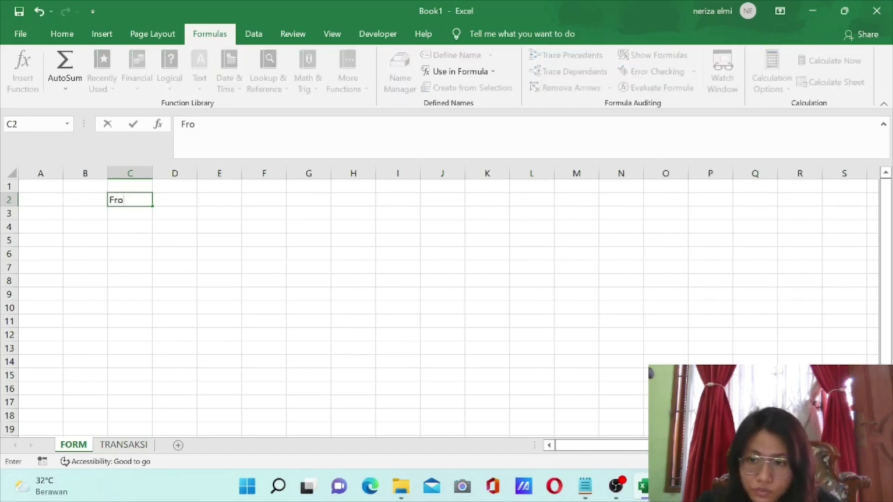
text(orm TRA)
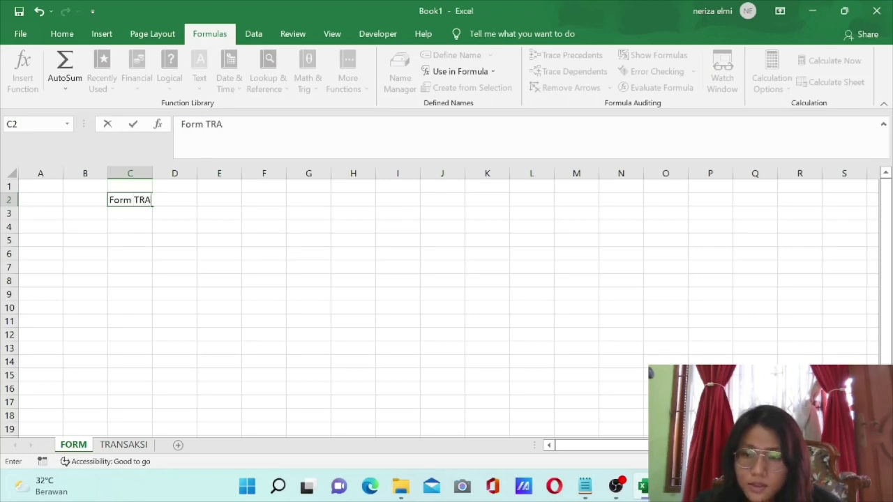
key(BackSpace)
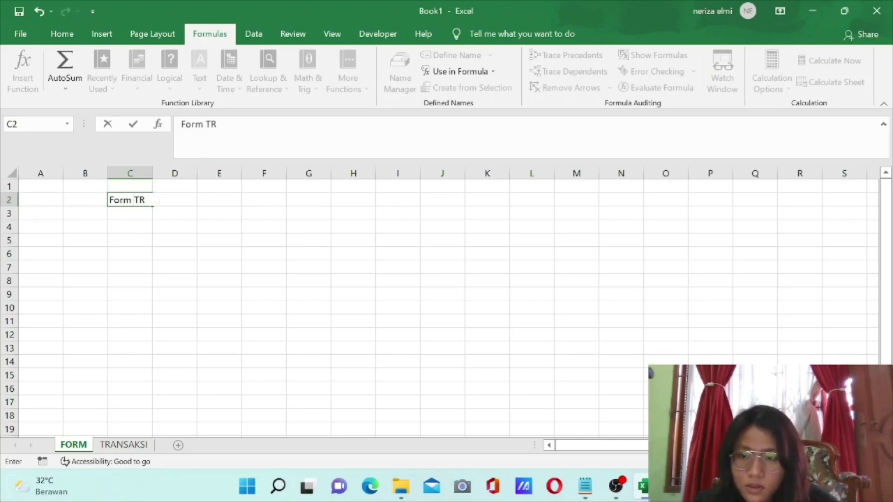
key(BackSpace)
text(ransaksi)
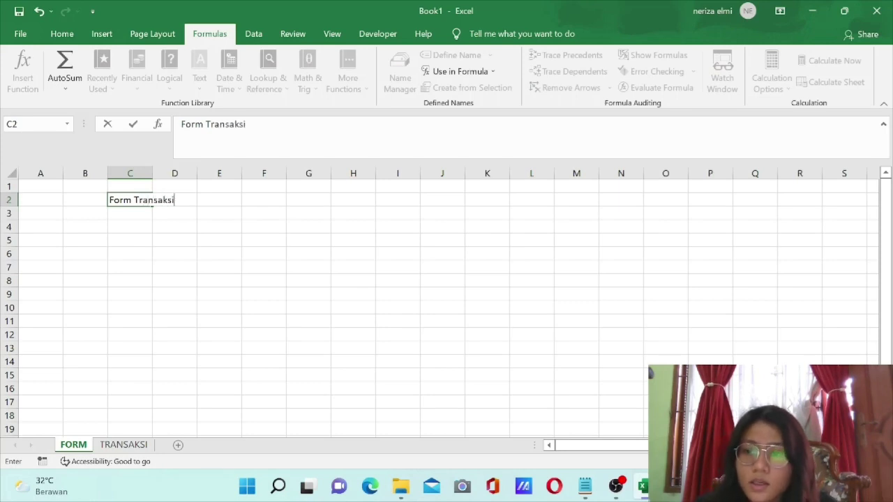
Add the field labels "Nomor" in cell C4 and "Kode" in cell C6.
click(143, 226)
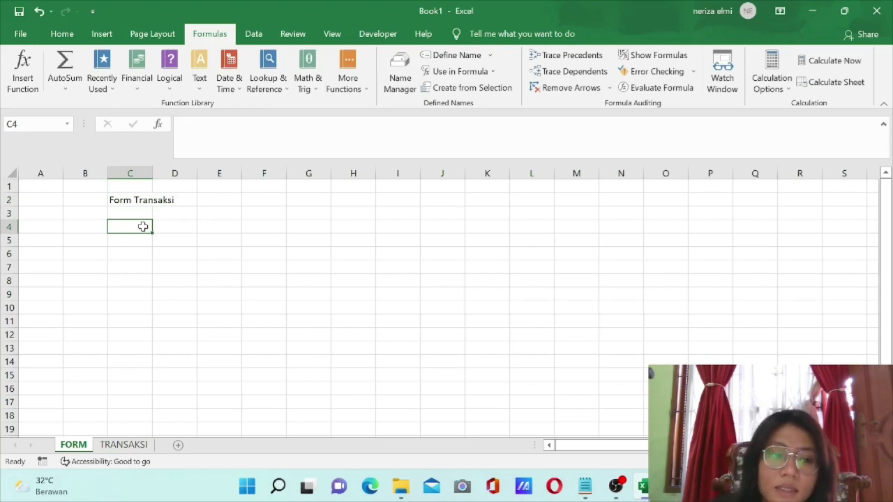
text(Nomor)
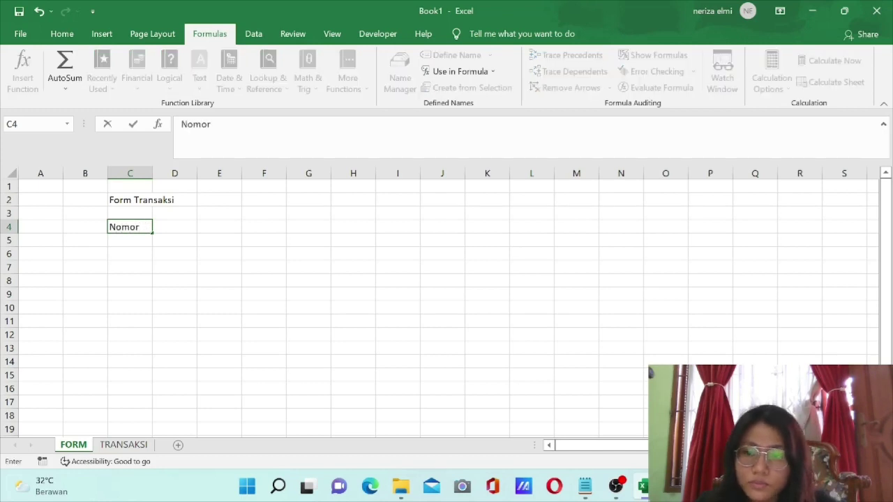
click(135, 253)
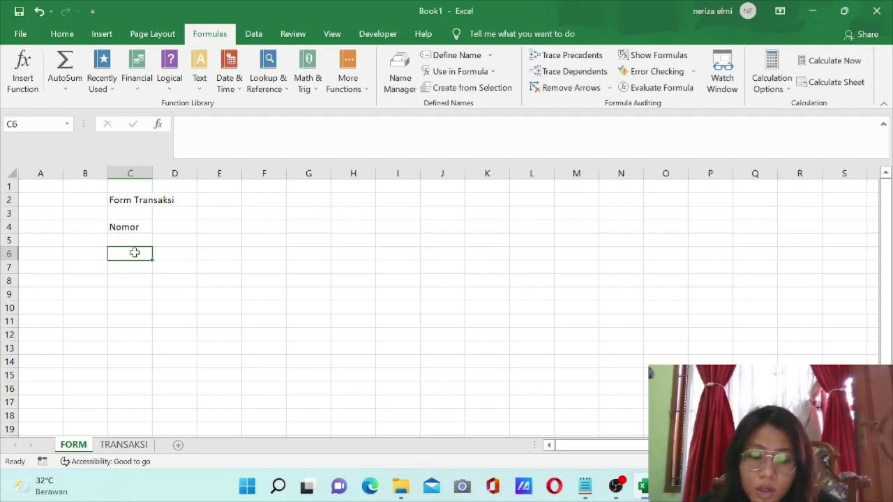
text(Kodde)
key(BackSpace)
text(e)
Add the field labels "Nama Pelanggan" in cell C8 and "Jumlah Barang" in cell C10.
click(135, 281)
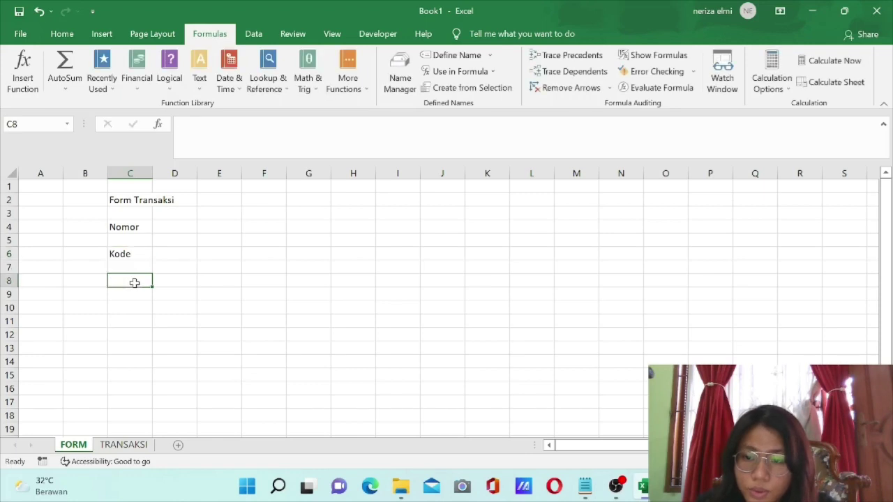
text(N)
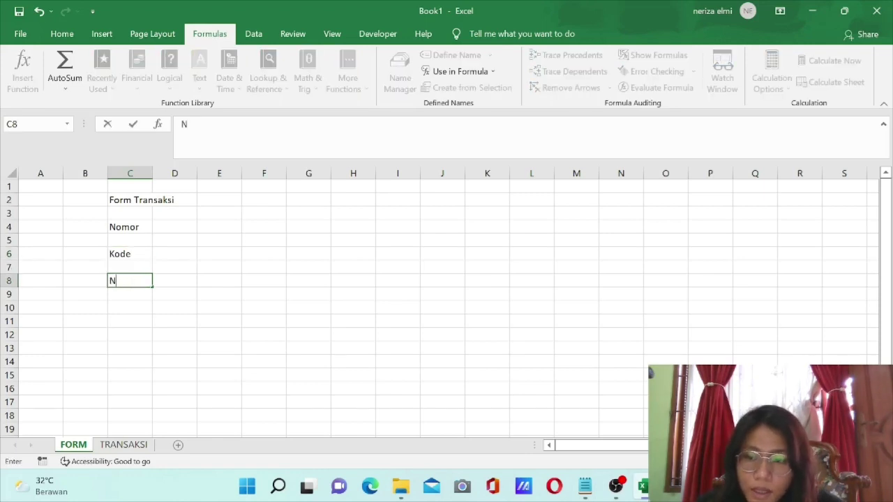
text(ama Pel)
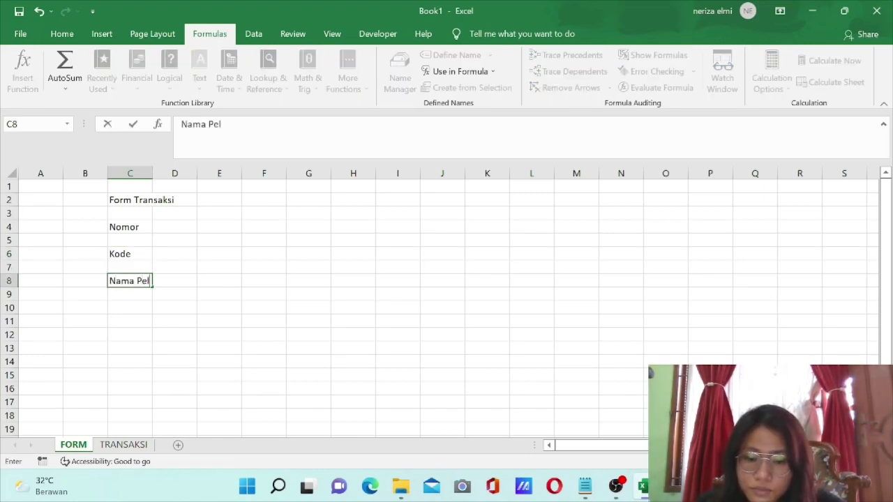
text(anggan)
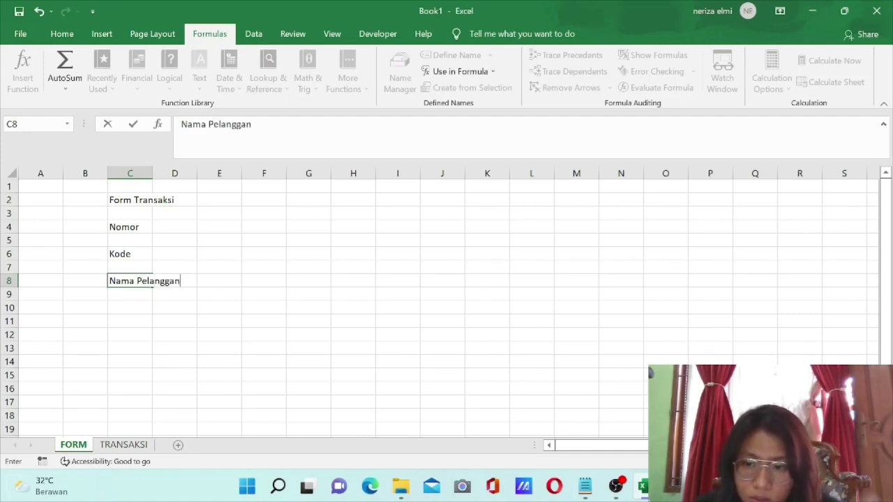
click(128, 312)
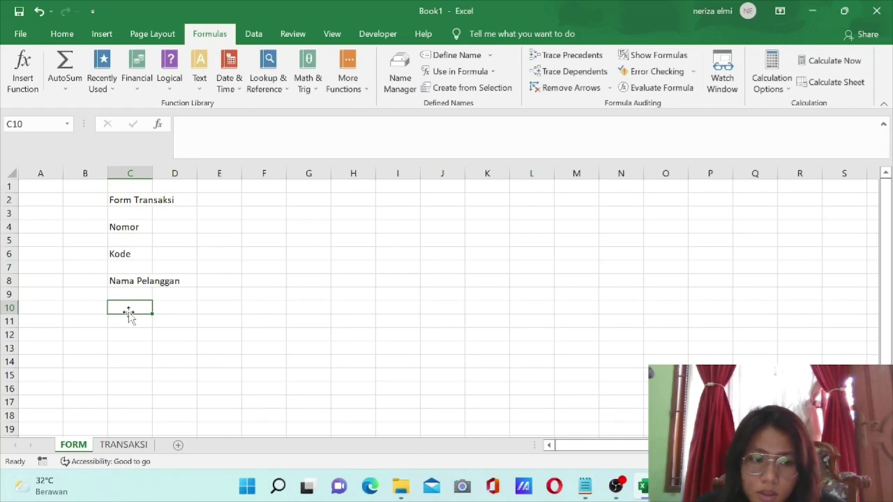
text(Ju)
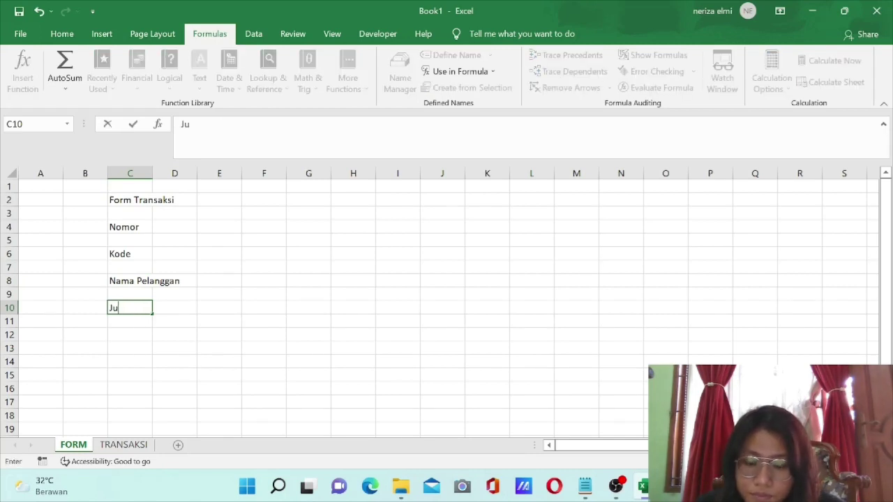
text(mlah Barang)
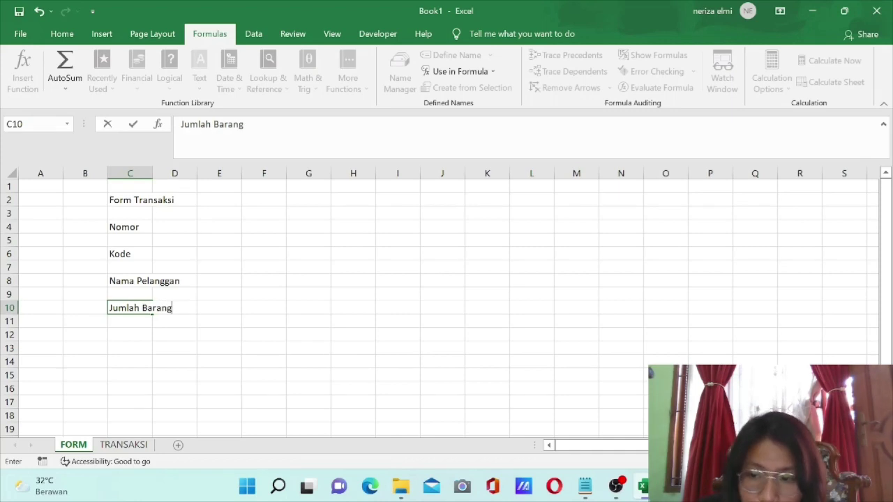
Add the field labels "Berat Barang" in cell C12 and "Harga" in cell C14.
click(124, 333)
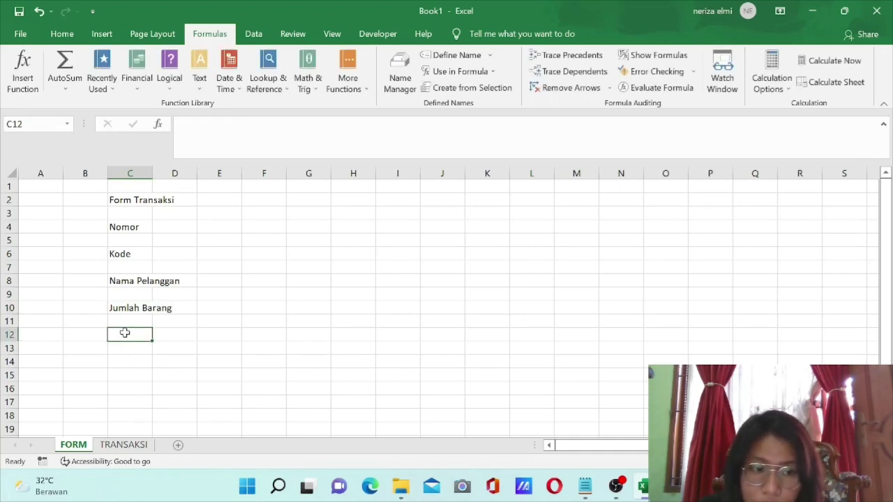
text(Be)
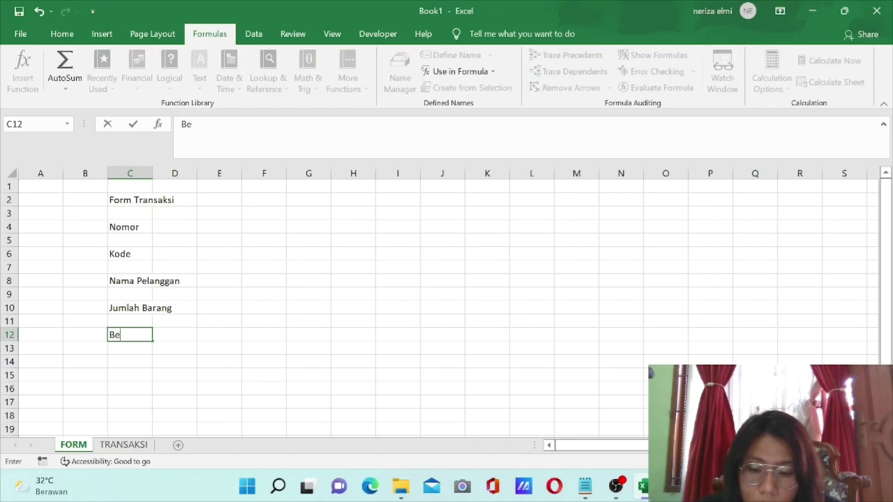
text(rat Barang)
click(148, 360)
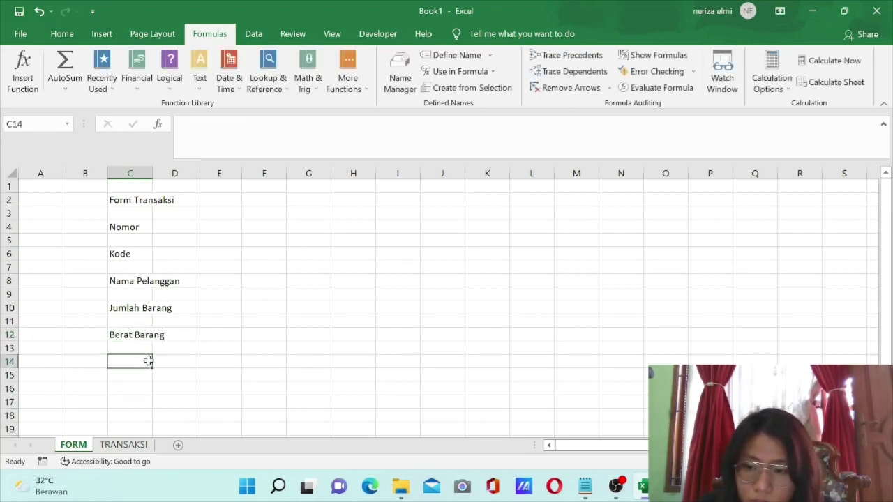
text(Harga)
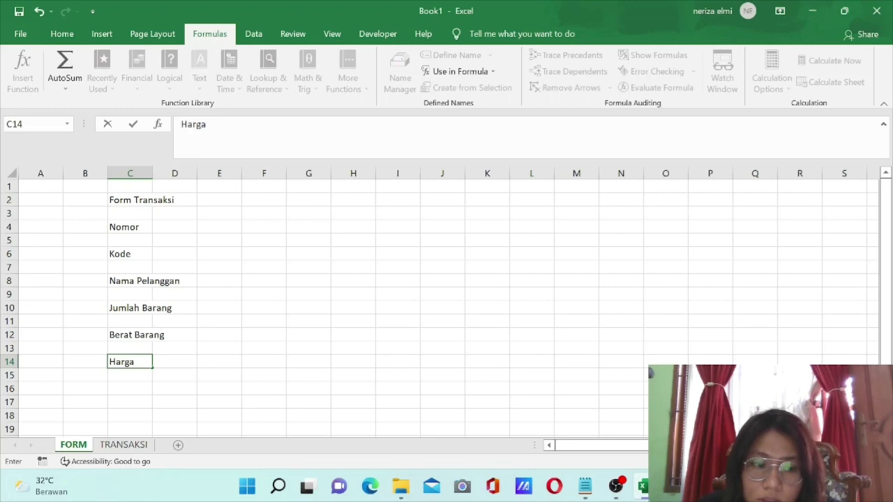
Narrow columns B and D to slim spacers and widen column C to fit the form labels.
click(106, 173)
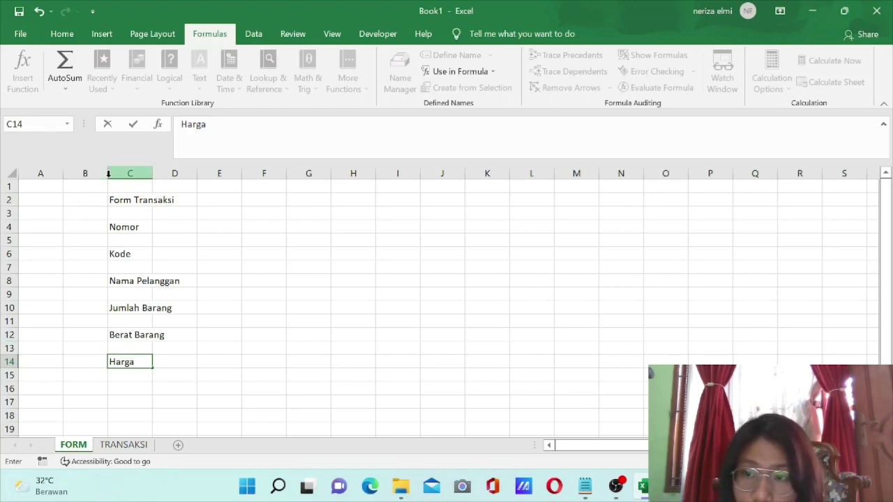
click(108, 174)
click(100, 173)
drag(107, 173, 78, 174)
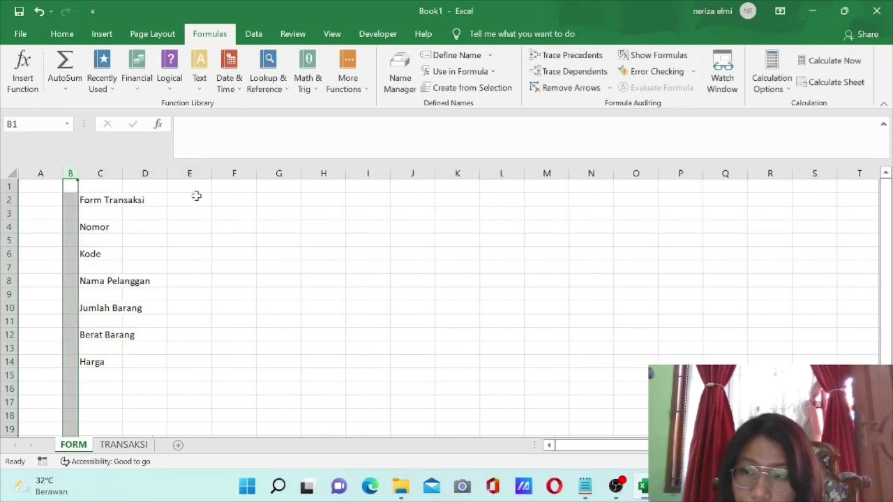
click(112, 173)
drag(123, 173, 185, 173)
click(206, 174)
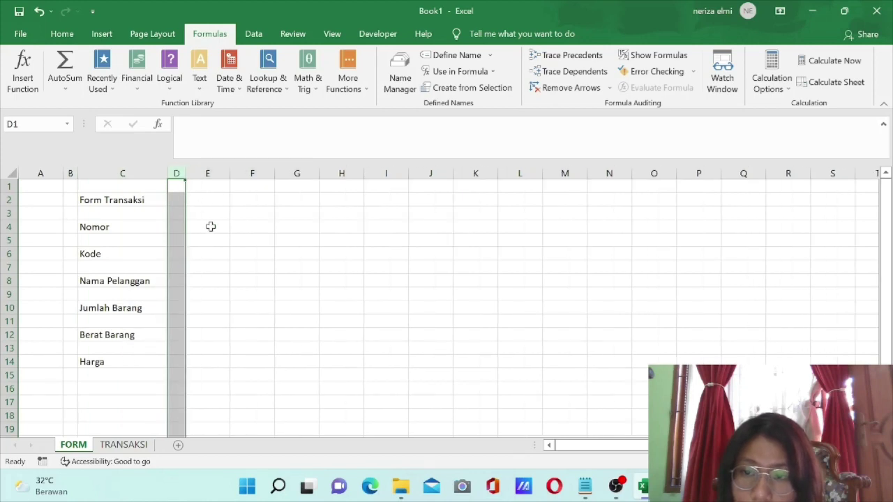
click(256, 254)
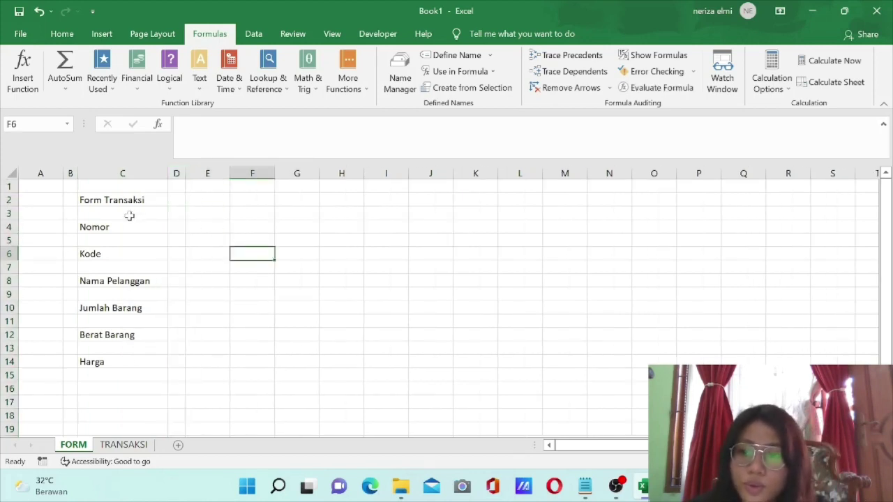
Enter a colon in cells D4, D6, D8, D10, D12 and D14 beside the field labels.
click(178, 227)
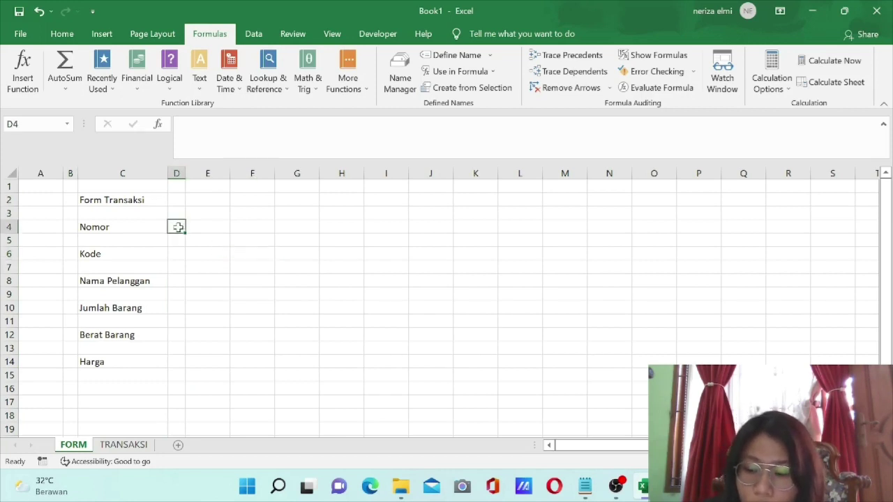
ctrl+click(176, 254)
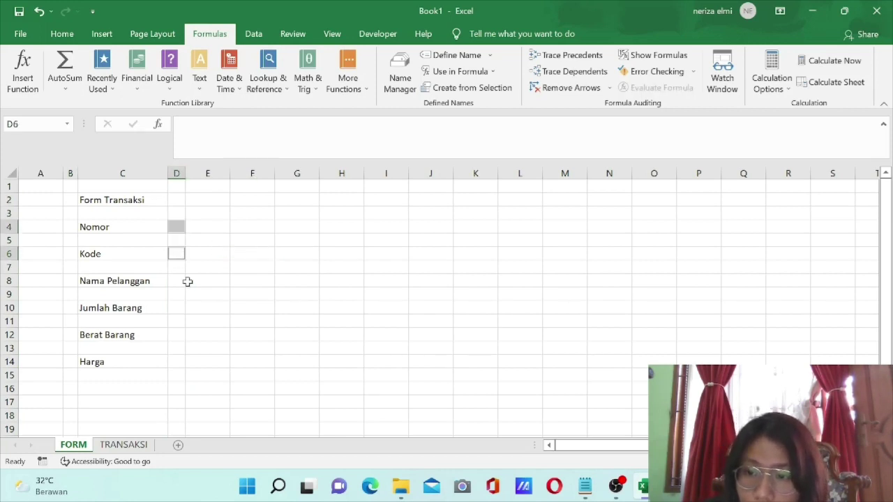
ctrl+click(177, 281)
ctrl+click(177, 308)
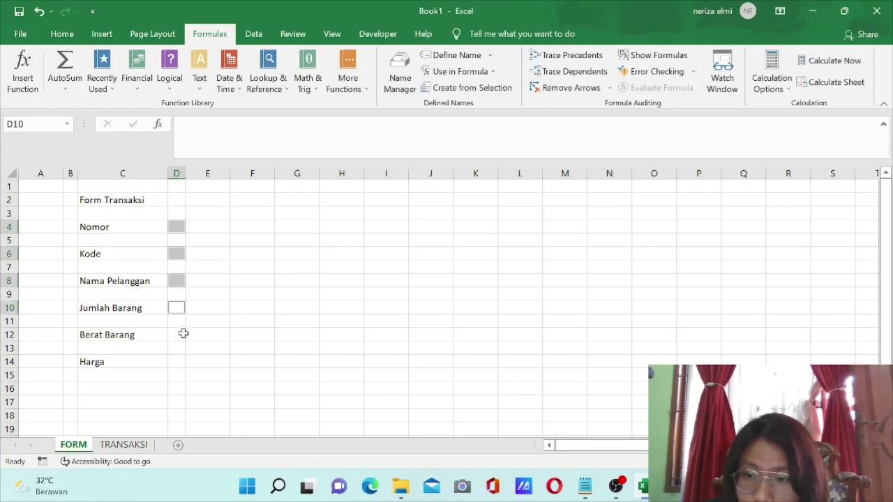
ctrl+click(178, 335)
ctrl+click(177, 361)
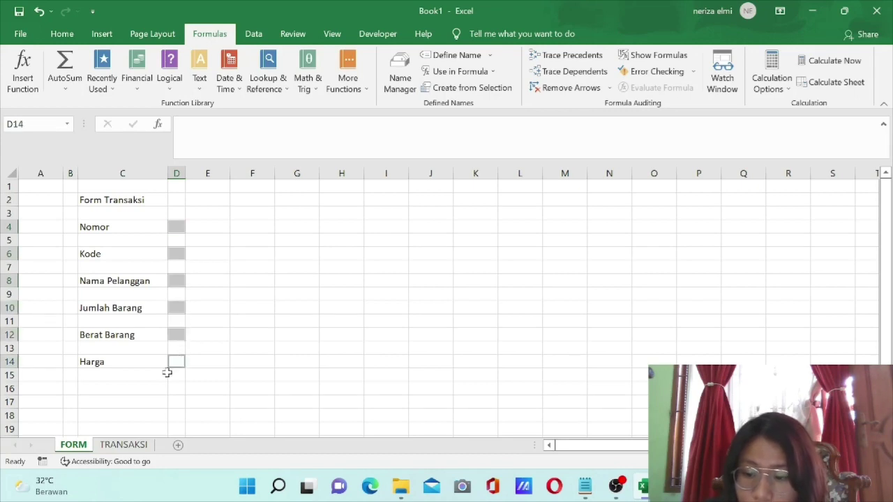
text(:)
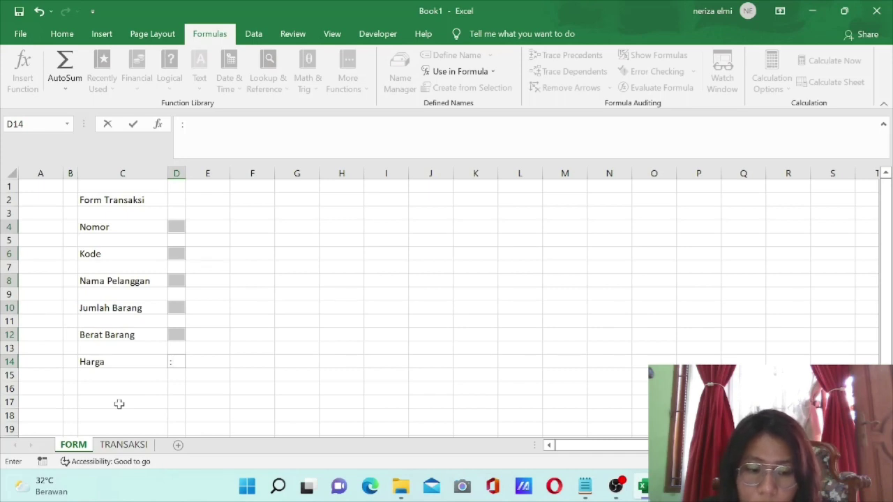
key(ctrl+Return)
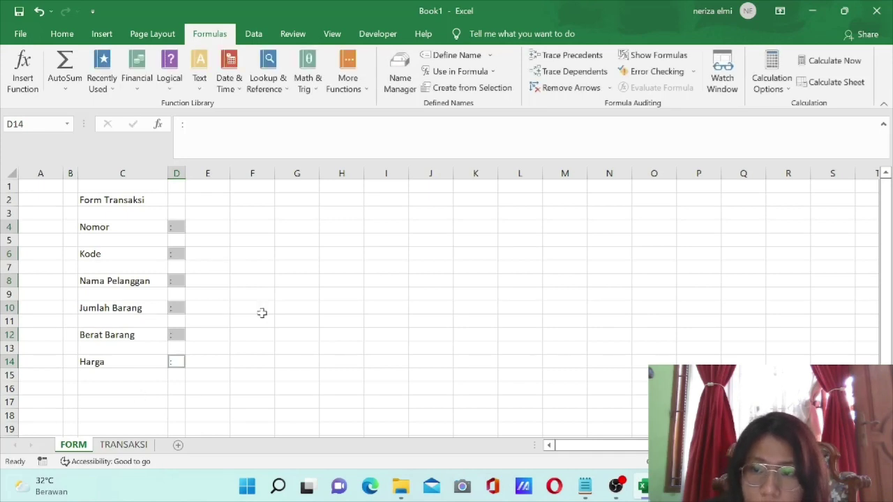
Center the colons horizontally in the range D4:D13.
click(298, 253)
drag(177, 227, 177, 349)
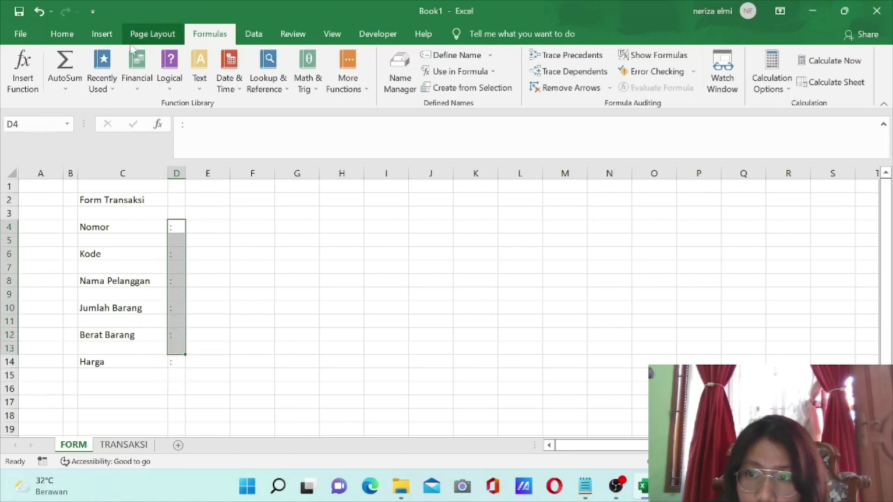
click(62, 34)
click(248, 82)
click(251, 266)
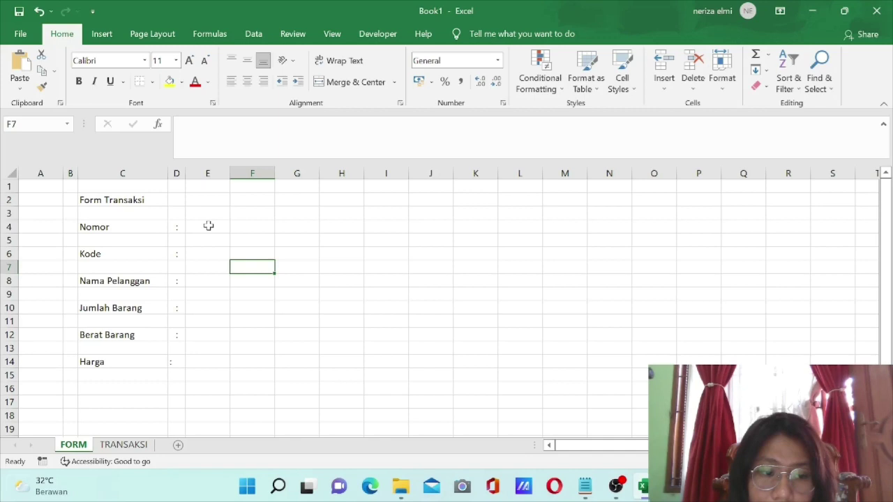
Widen columns E and F for the entry area and narrow column G to a slim border.
drag(229, 171, 364, 172)
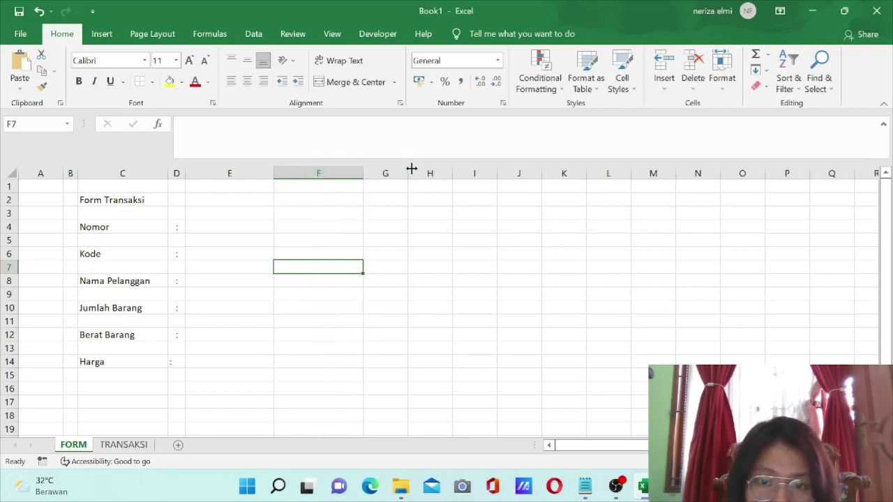
drag(407, 173, 376, 172)
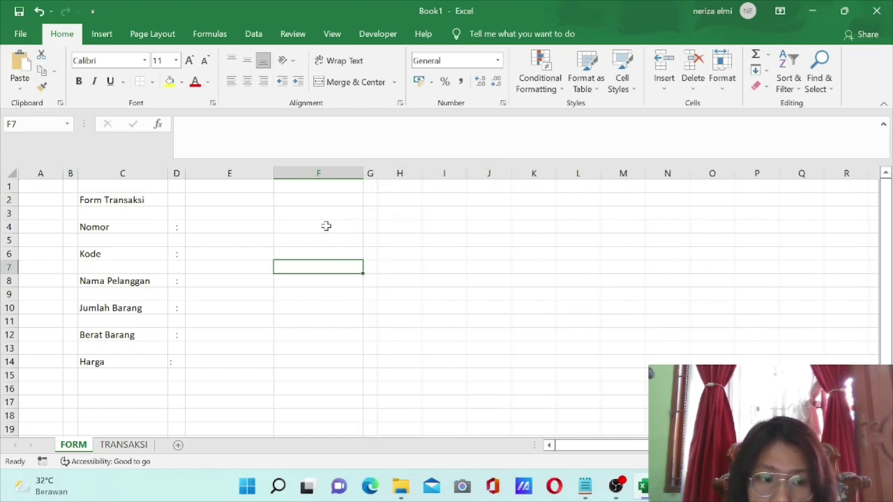
scroll(323, 233, down, 3)
scroll(319, 233, up, 3)
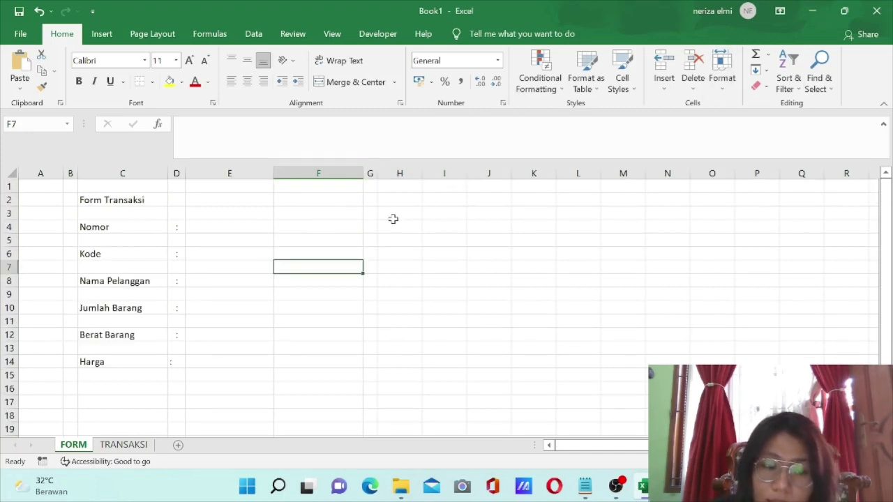
Set the row height of the blank spacer rows 3, 5, 7, 9, 11, 13 and 15 to 7.
click(124, 242)
click(129, 214)
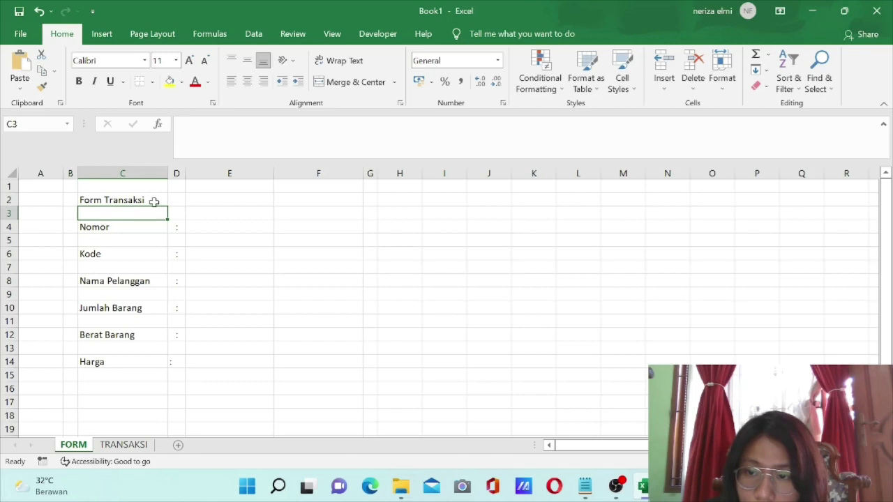
ctrl+click(138, 241)
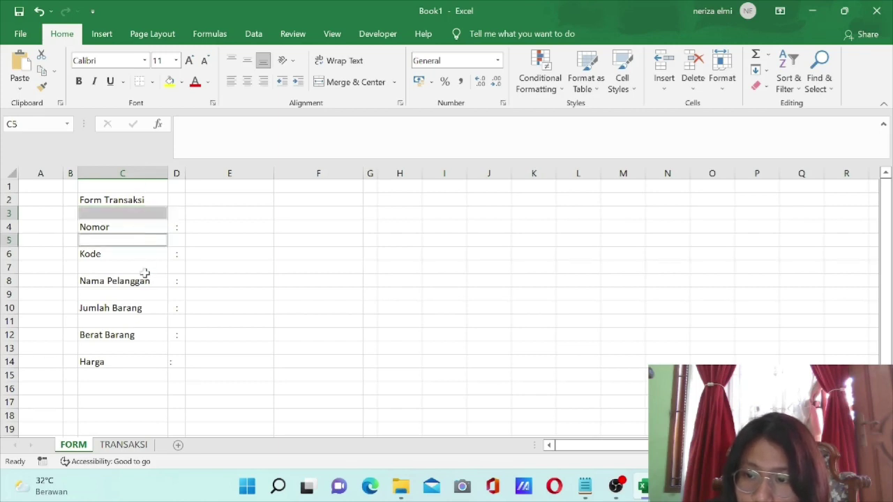
ctrl+click(147, 270)
ctrl+click(149, 296)
ctrl+click(147, 322)
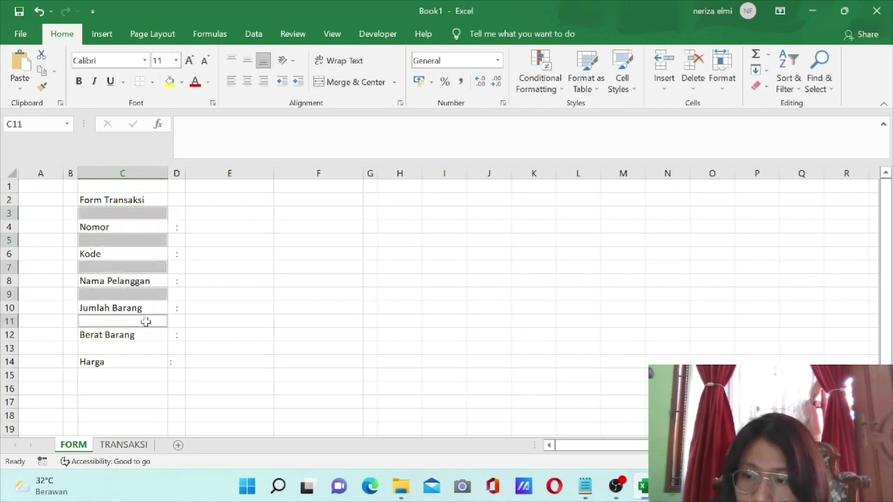
ctrl+click(145, 349)
ctrl+click(140, 377)
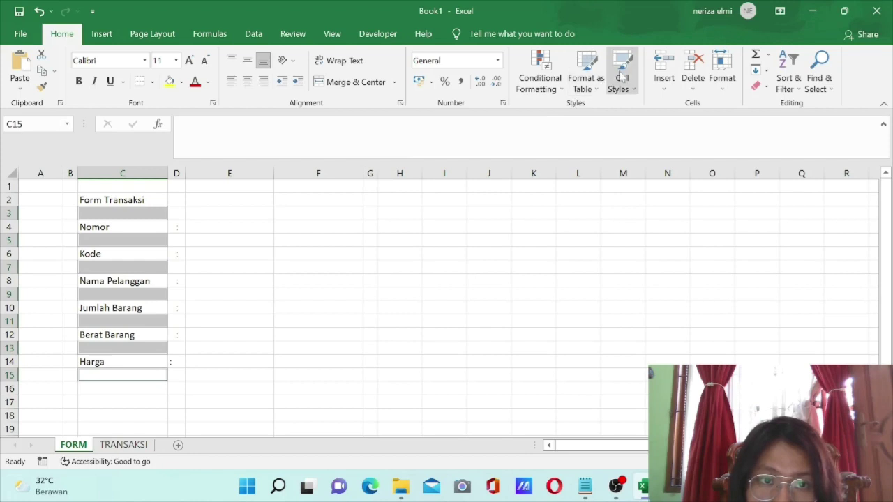
click(722, 77)
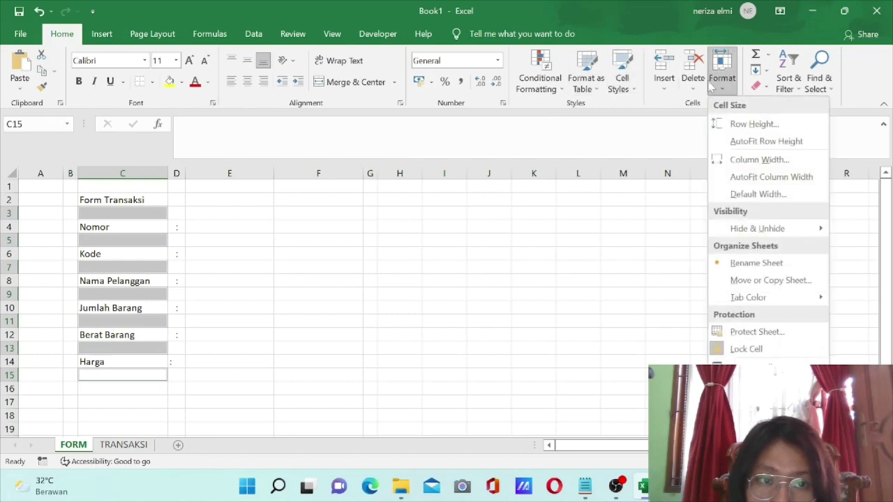
click(739, 124)
key(BackSpace)
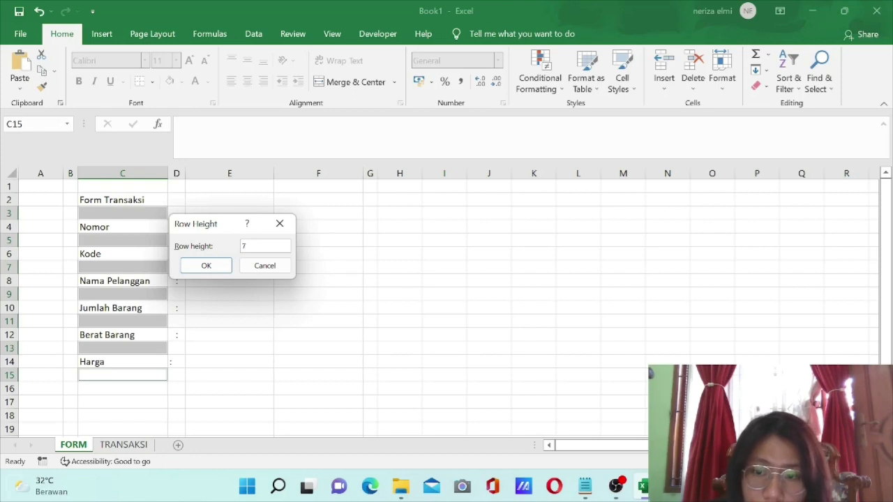
click(206, 265)
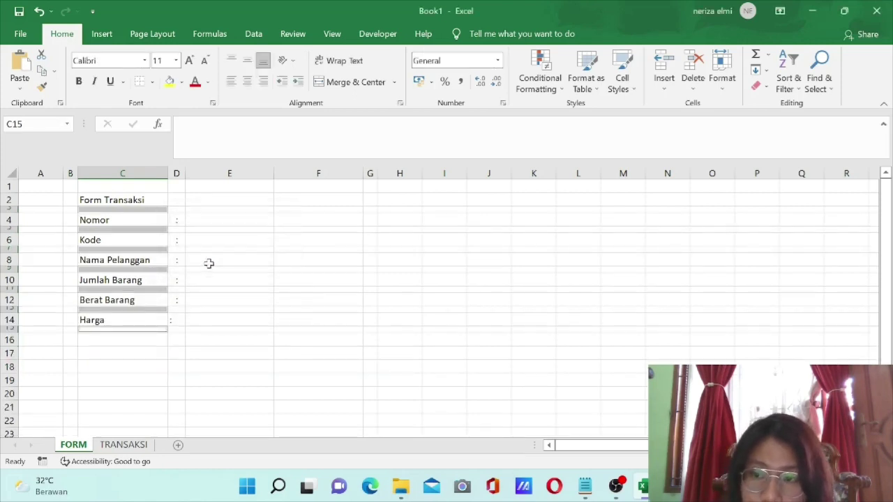
click(251, 296)
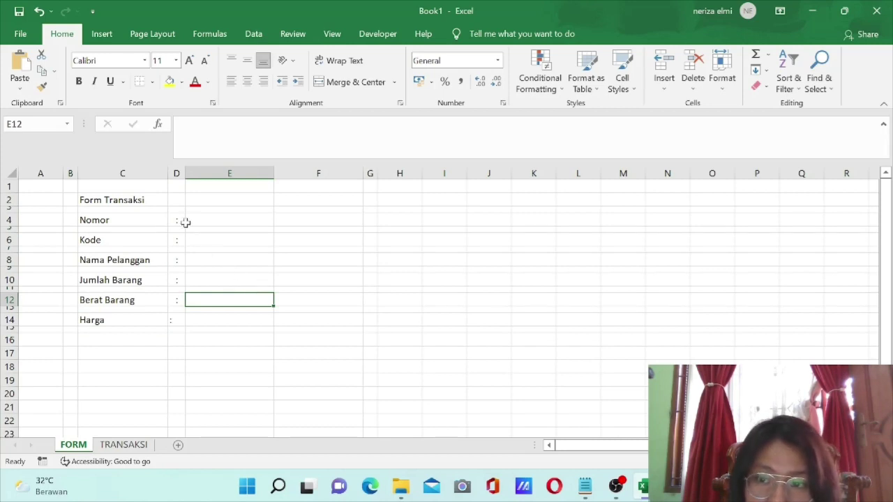
Fill the form body range C3:G15 with light blue.
click(104, 209)
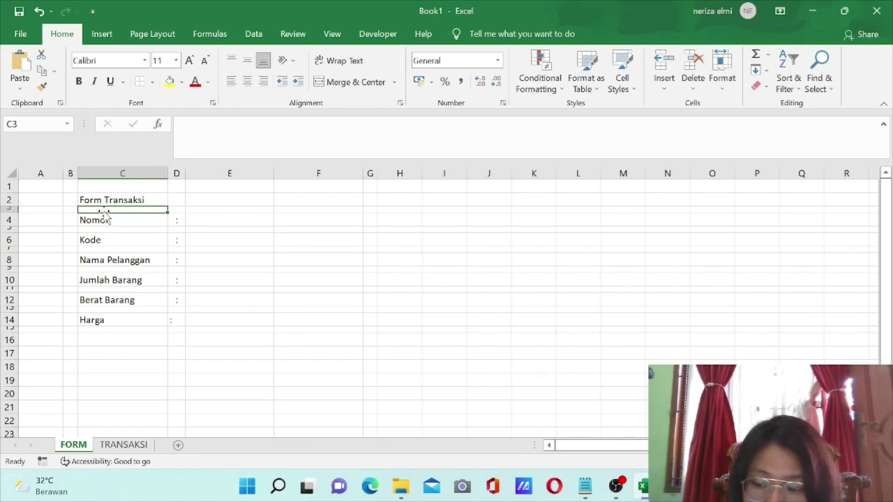
drag(103, 207, 368, 329)
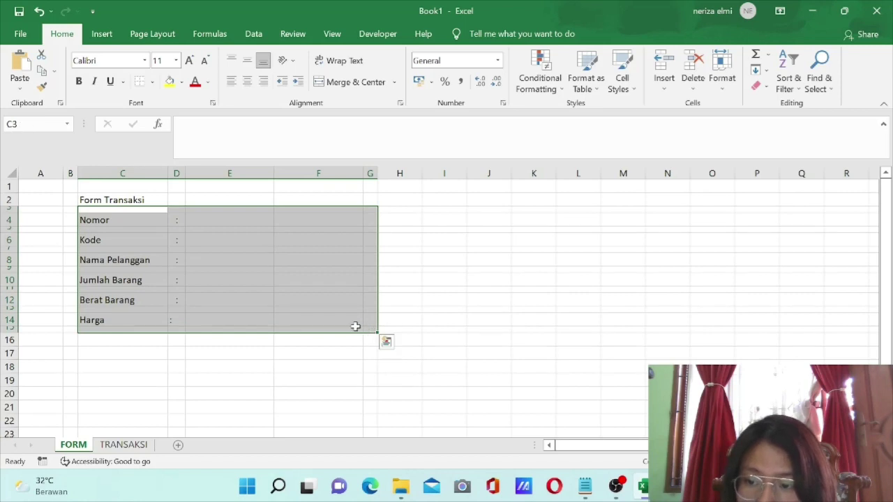
click(181, 82)
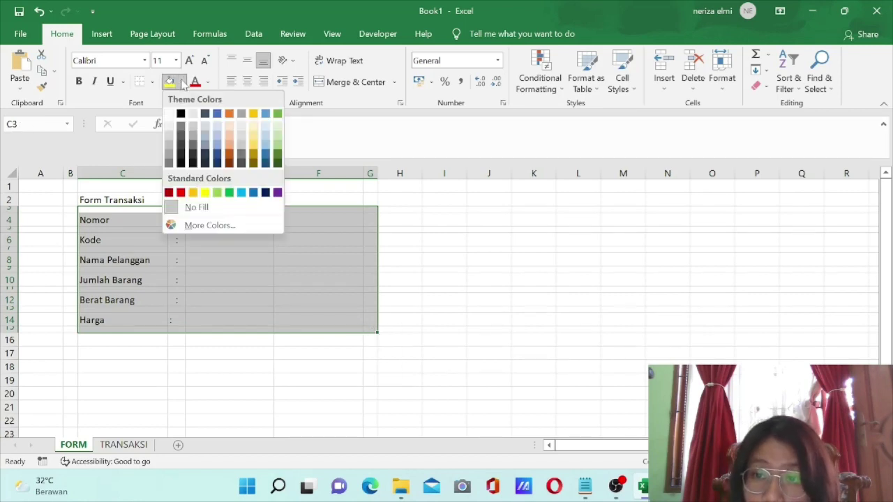
click(217, 139)
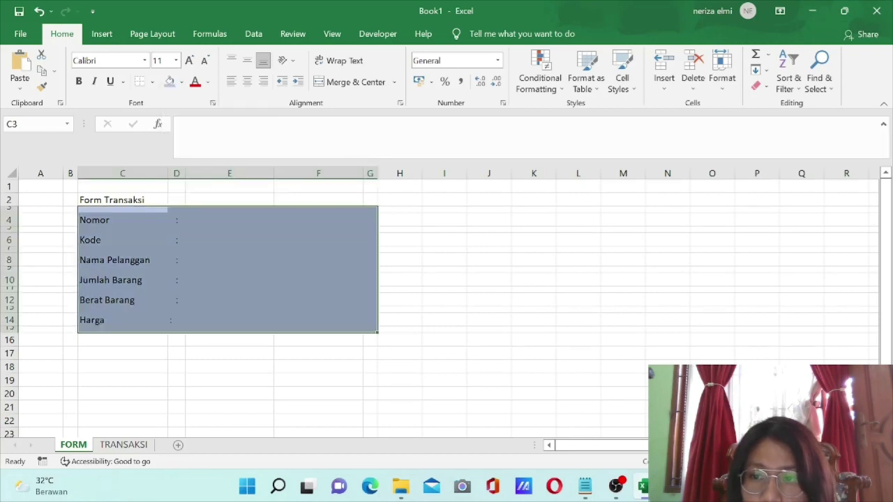
Center the colon beside Harga in cell D14.
click(334, 269)
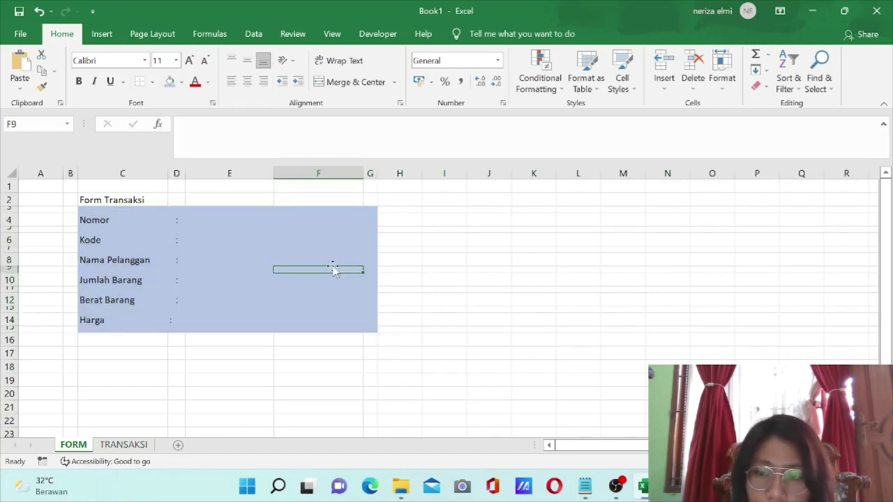
click(173, 321)
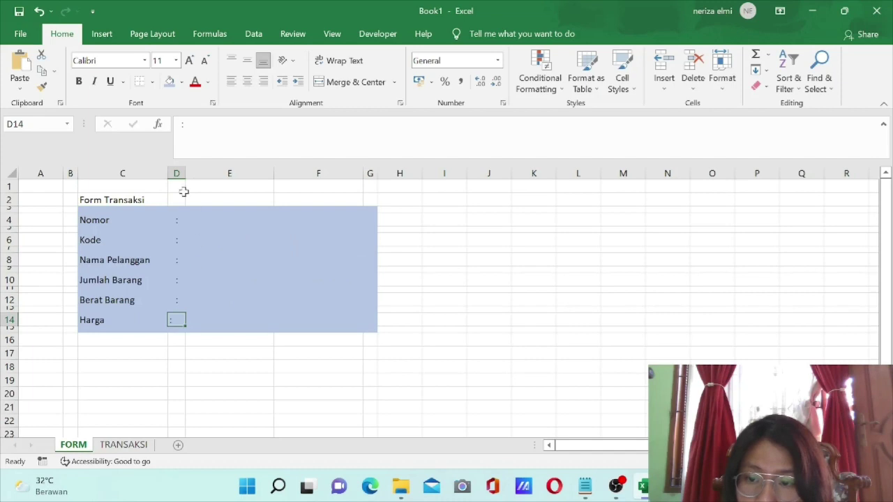
click(228, 209)
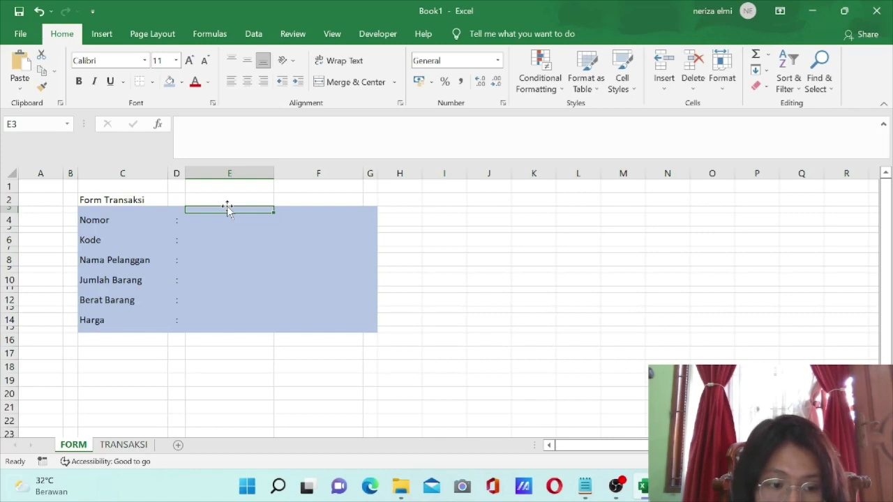
Fill the title row range C2:G2 with the light gray theme color.
drag(104, 201, 367, 204)
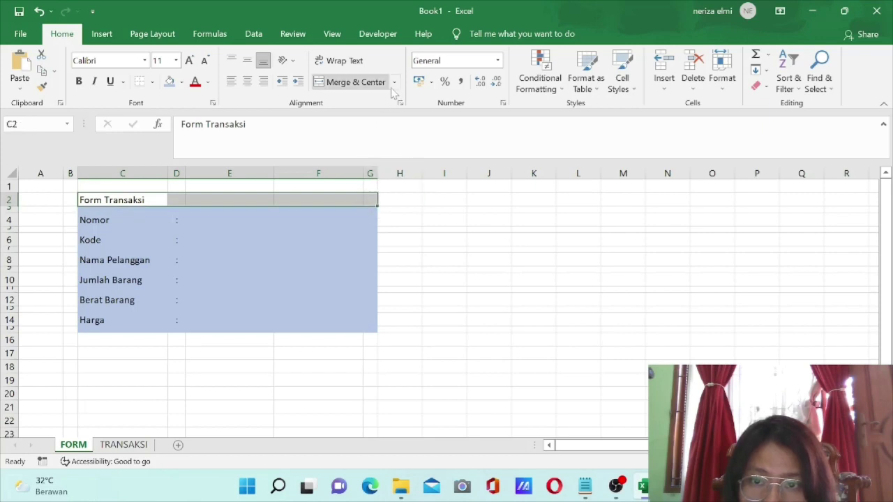
click(181, 82)
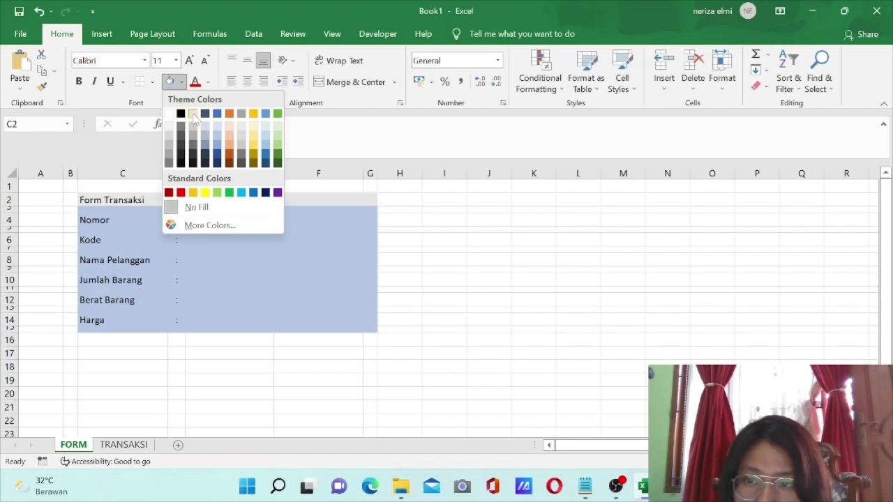
click(193, 116)
click(354, 228)
Apply the same light gray fill to the side borders G2:G15 and B2:B15.
drag(370, 200, 369, 328)
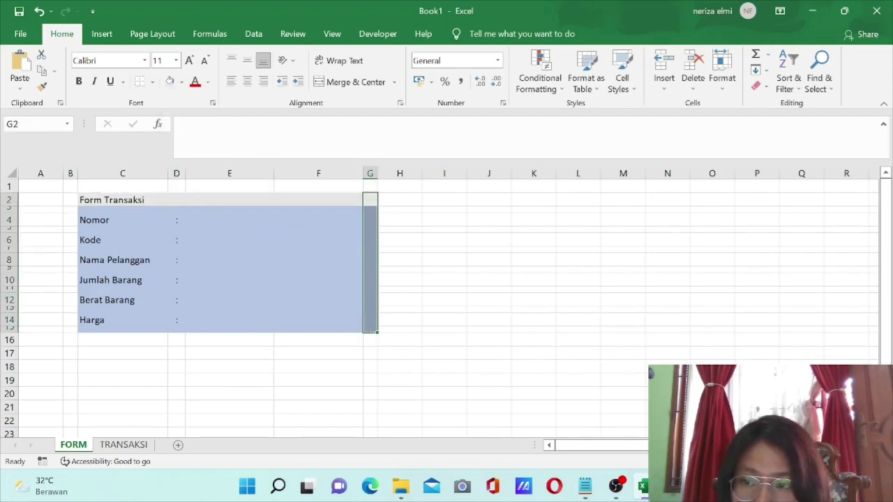
drag(74, 198, 70, 328)
click(170, 80)
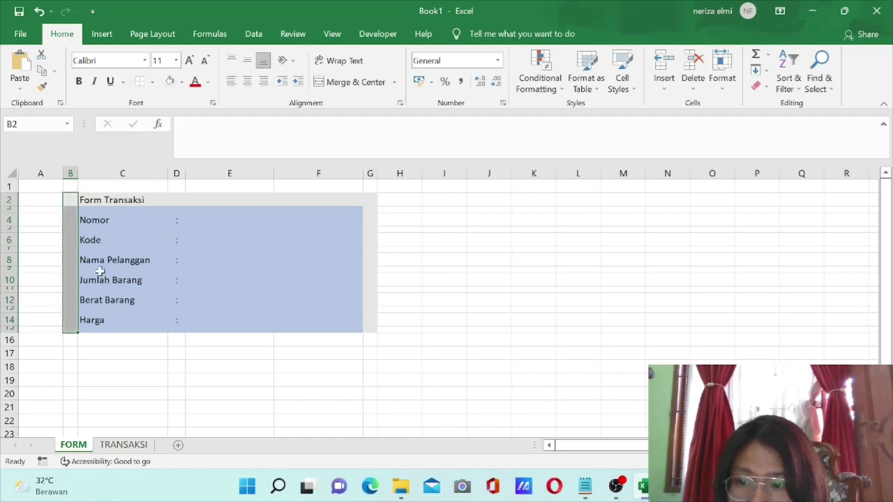
Fill the form's lower border B15:G15 with the same light gray.
click(90, 353)
drag(73, 325, 293, 325)
click(100, 339)
drag(72, 328, 369, 326)
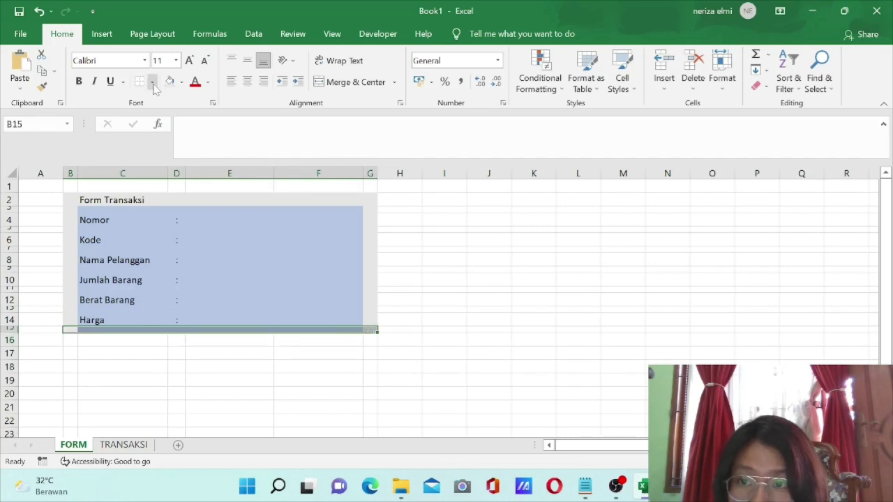
click(170, 81)
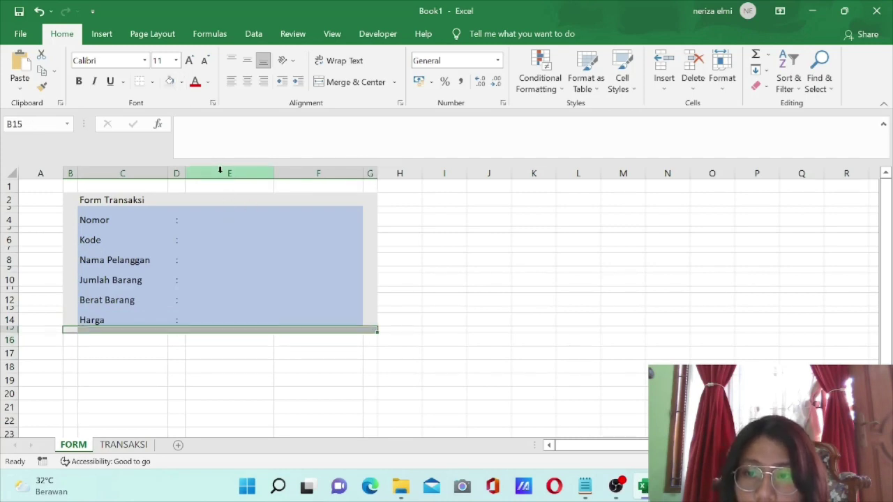
Fill the entry cells E4, E6, E8, E10, E12 and E14 beside the form labels with white.
click(221, 222)
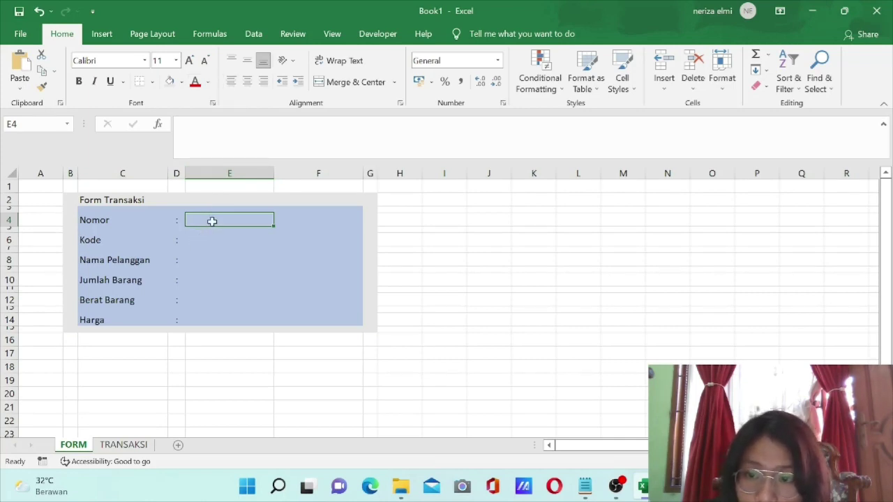
ctrl+click(219, 248)
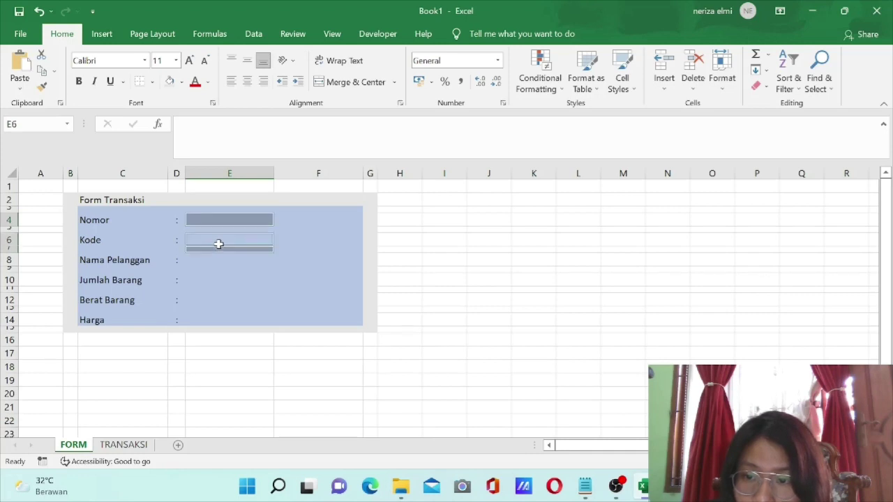
click(249, 279)
ctrl+click(226, 219)
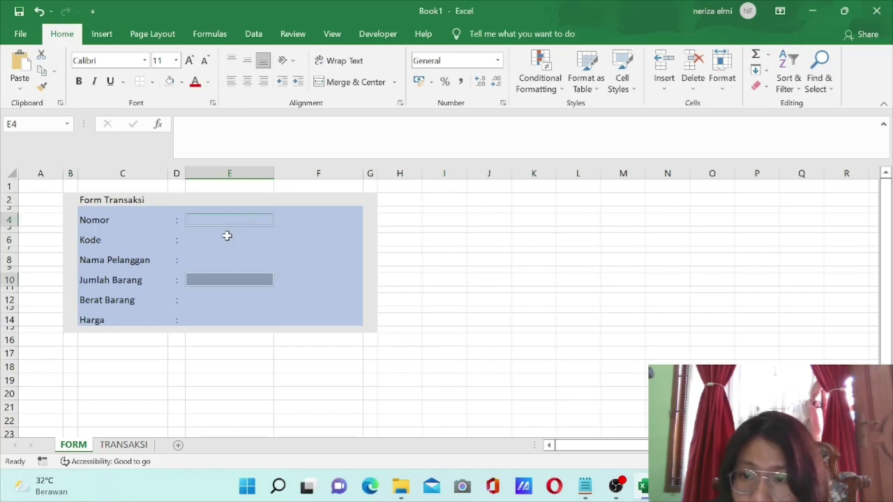
ctrl+click(225, 241)
ctrl+click(228, 261)
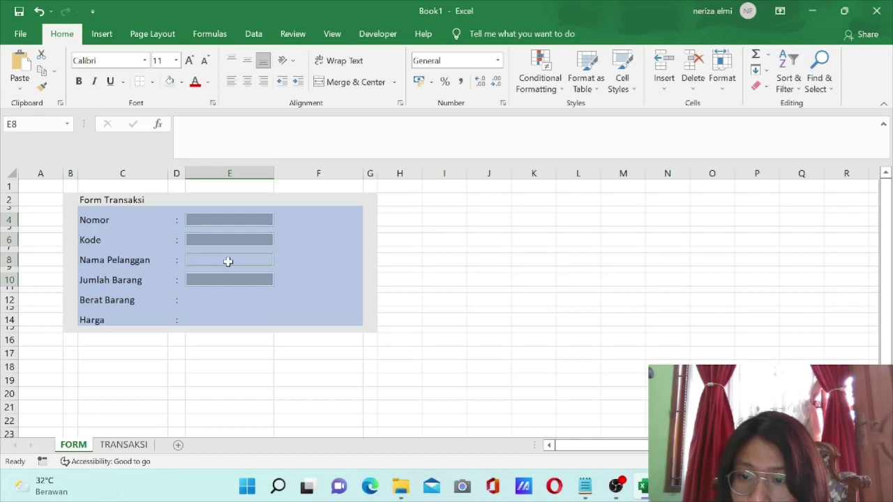
ctrl+click(228, 300)
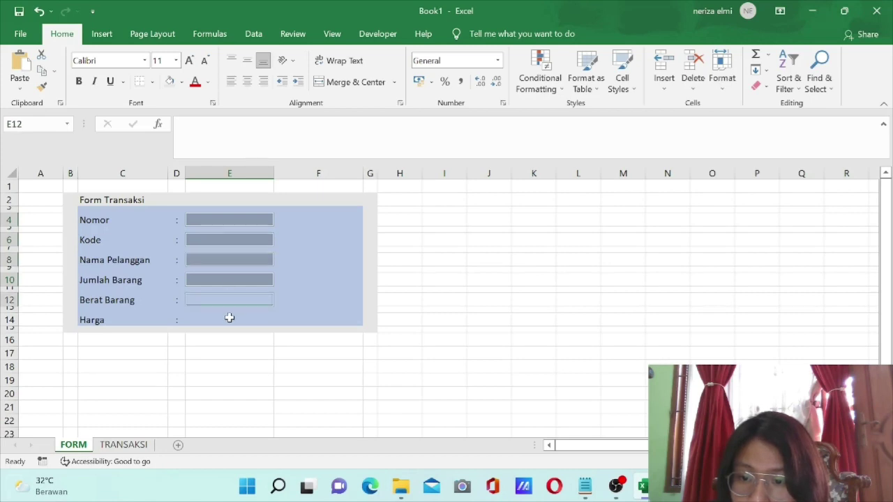
ctrl+click(230, 320)
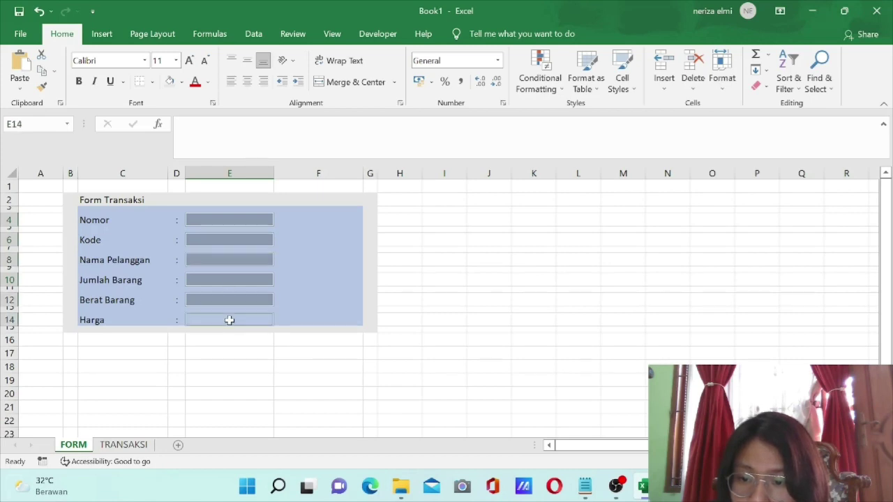
click(180, 82)
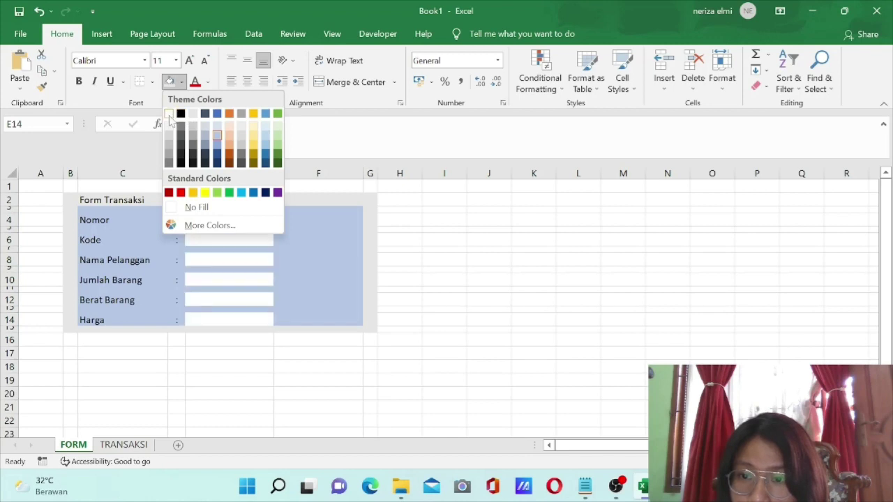
click(169, 116)
click(326, 263)
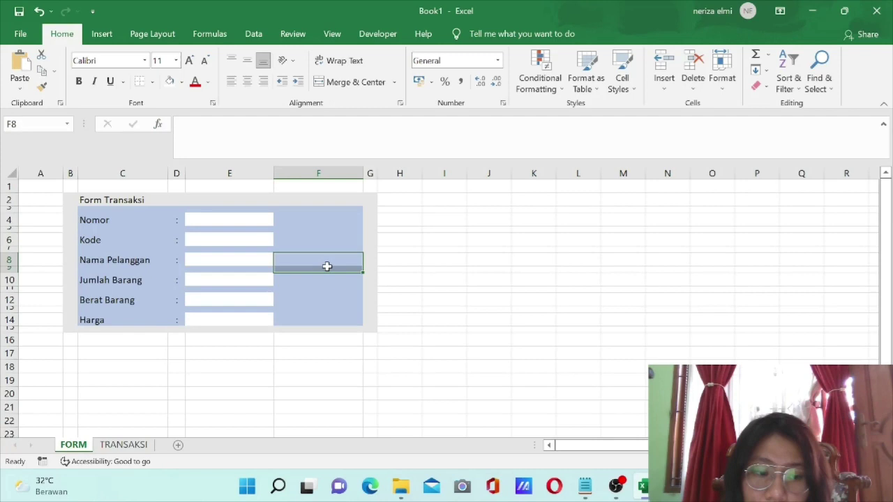
Make the Form Transaksi title in C2 and the field labels in C4:C14 bold.
click(89, 203)
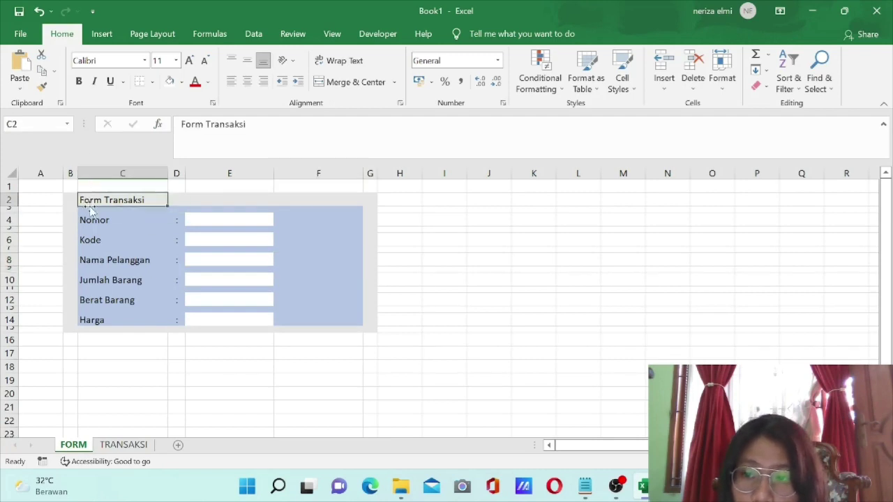
click(78, 80)
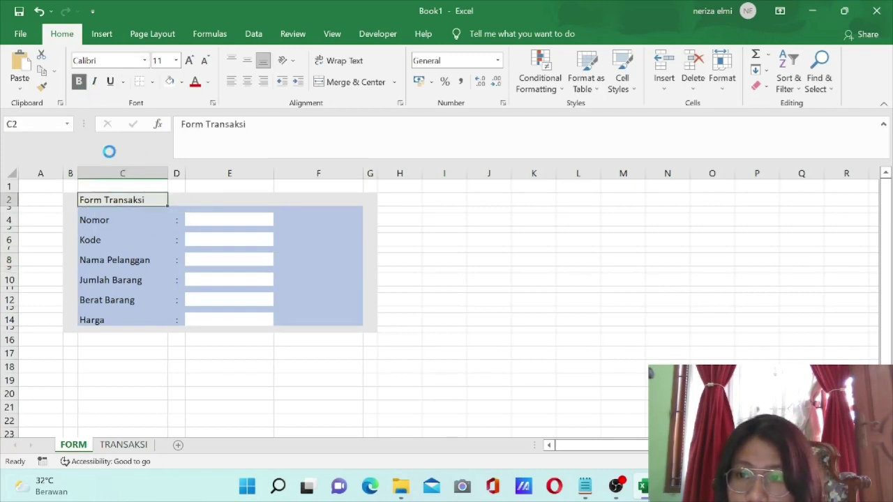
drag(97, 219, 100, 320)
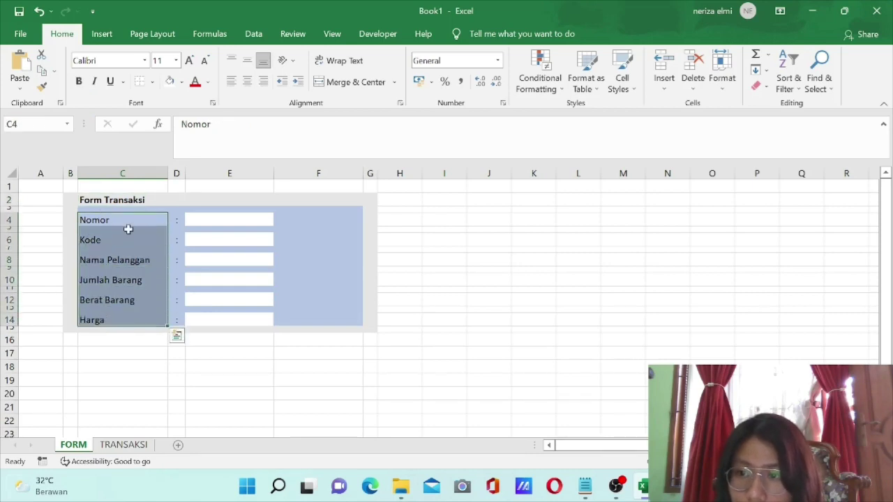
click(78, 81)
click(403, 278)
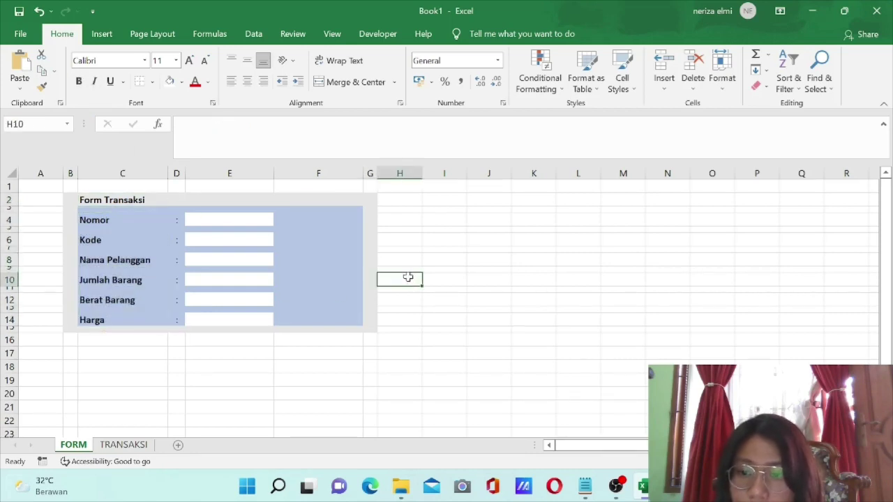
Enter the column header No in cell B2 of the TRANSAKSI sheet.
click(124, 444)
click(73, 445)
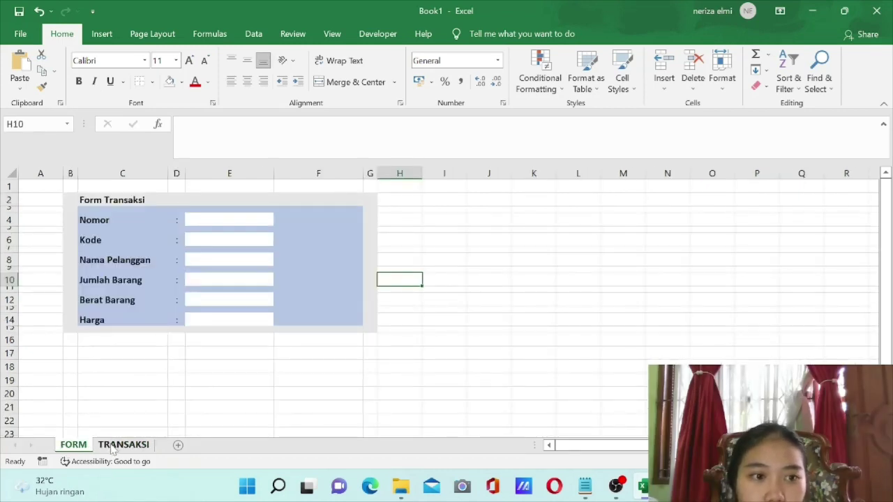
click(110, 447)
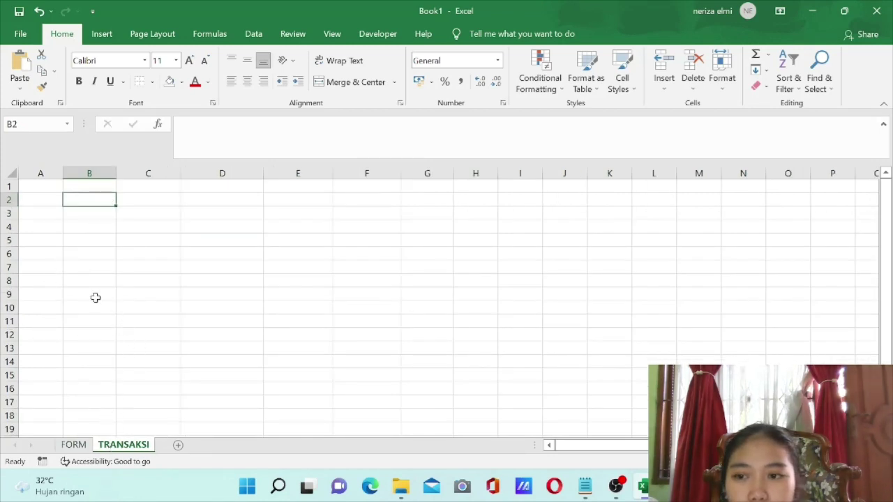
click(132, 200)
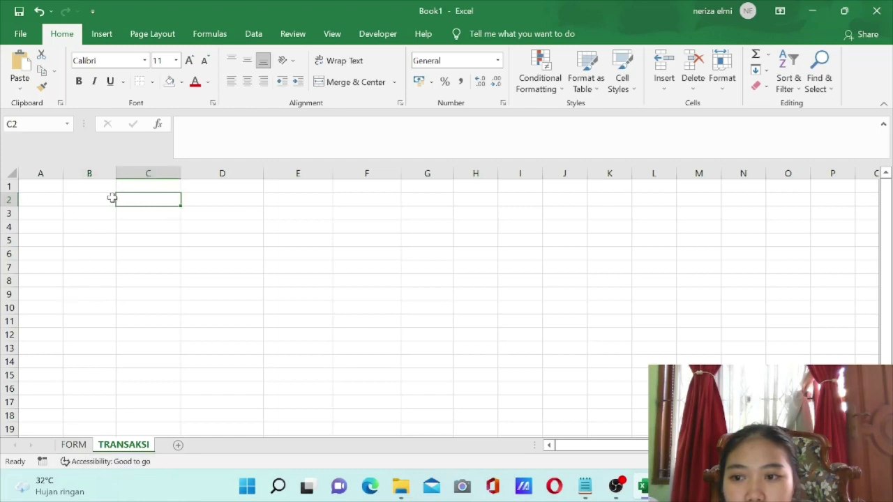
click(111, 199)
click(73, 444)
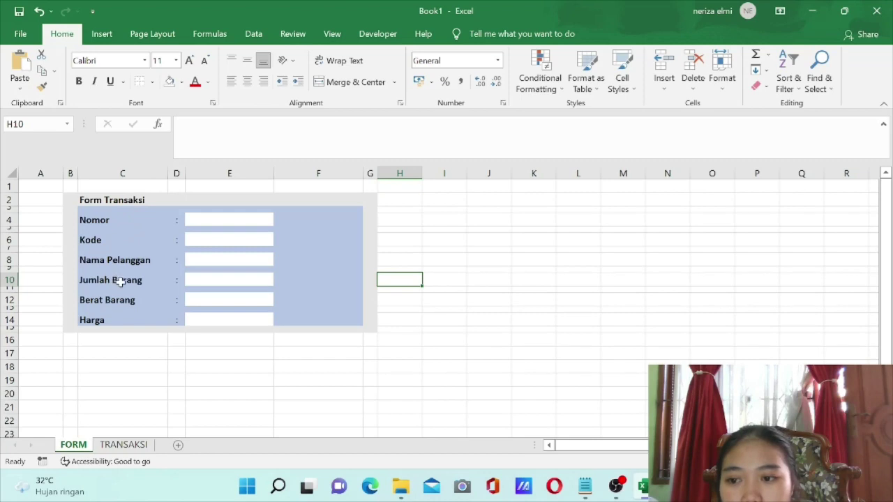
click(113, 445)
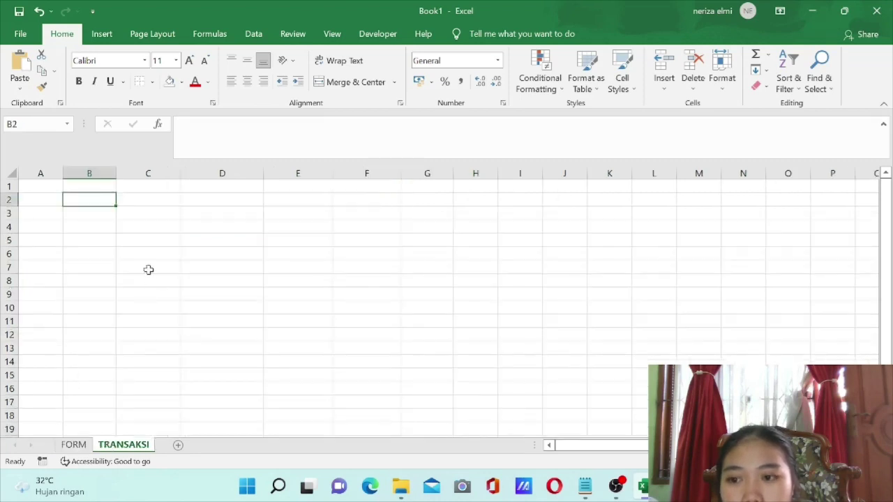
click(181, 124)
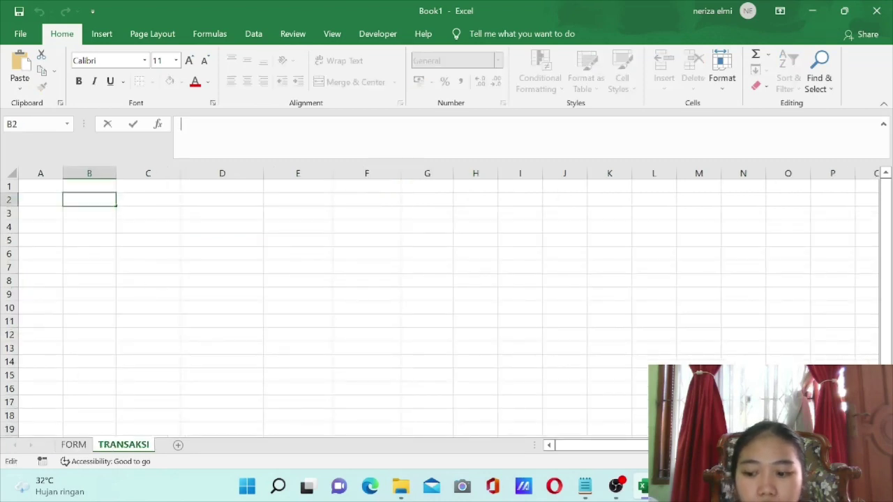
text(No)
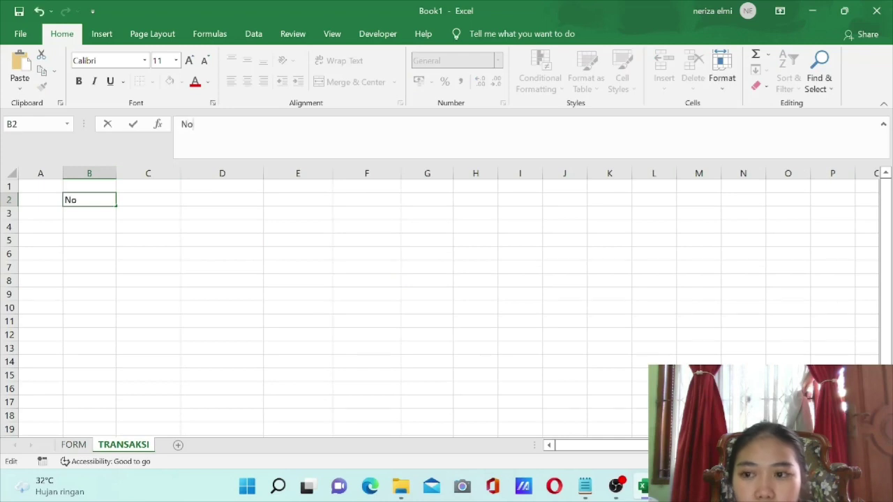
Enter the headers Kode in cell C2 and Nama Pelanggan in cell D2.
click(146, 203)
click(183, 125)
text(Kode)
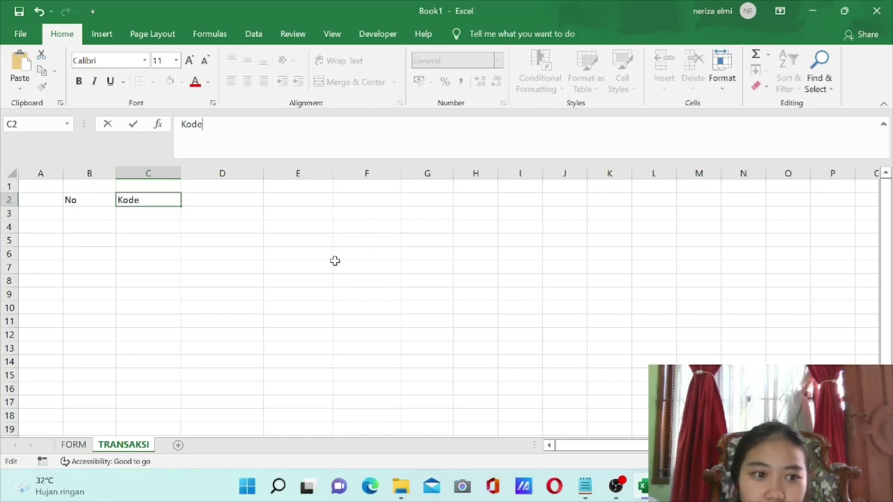
click(219, 200)
click(183, 124)
text(N)
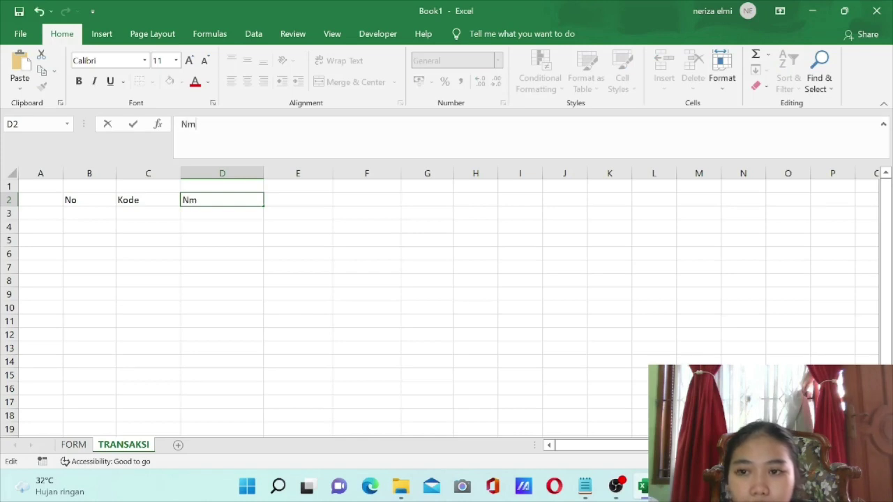
text(ama)
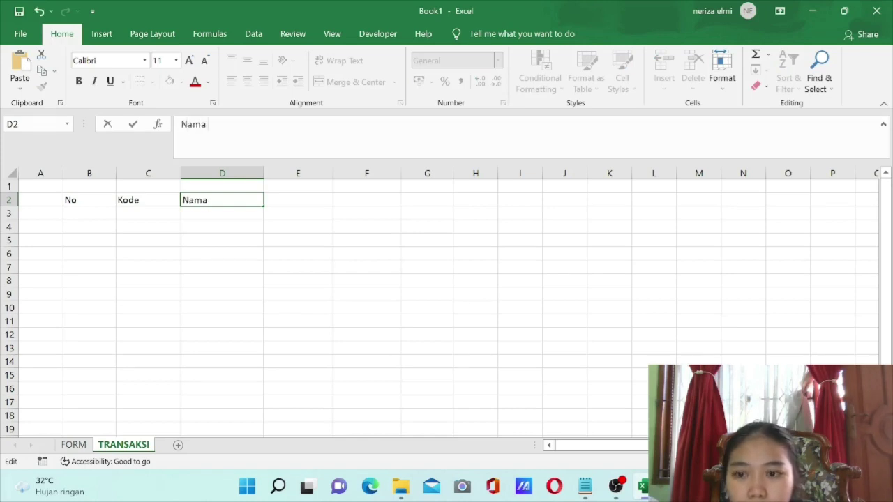
text( Pelanggan)
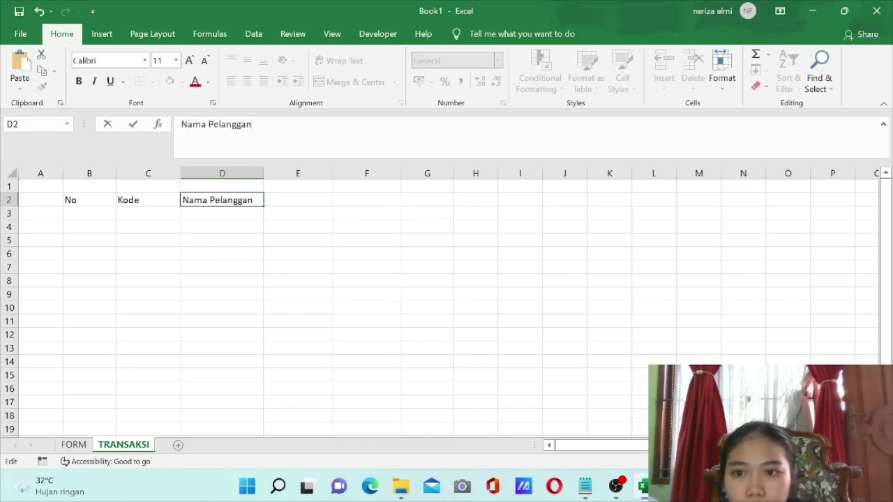
Enter the header Jumlah Barang in cell E2.
click(288, 197)
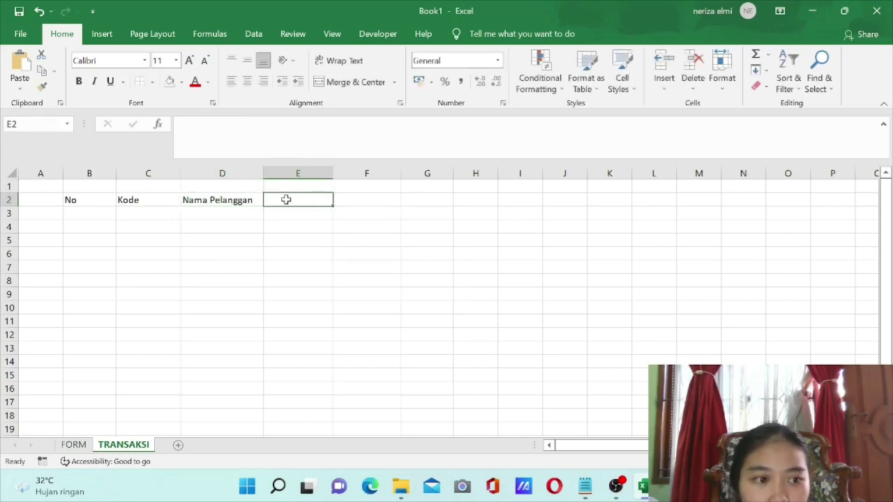
click(279, 143)
text(Jumlah Barng)
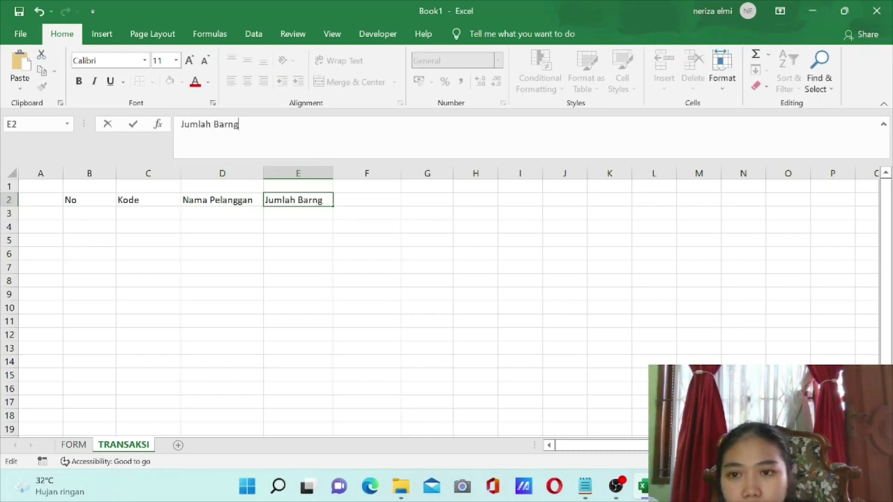
key(BackSpace)
key(BackSpace)
text(rang)
key(BackSpace)
key(BackSpace)
key(BackSpace)
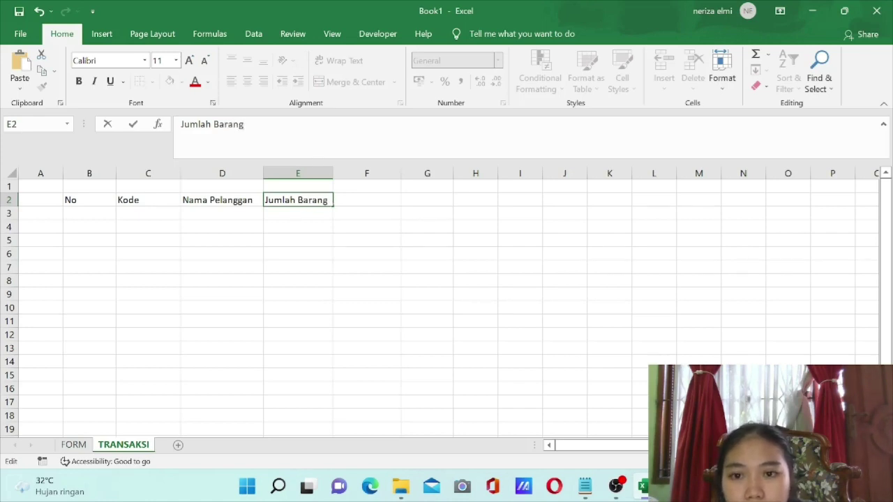
Enter the headers Berat Barang in cell F2 and Harga in cell G2.
click(352, 198)
click(181, 124)
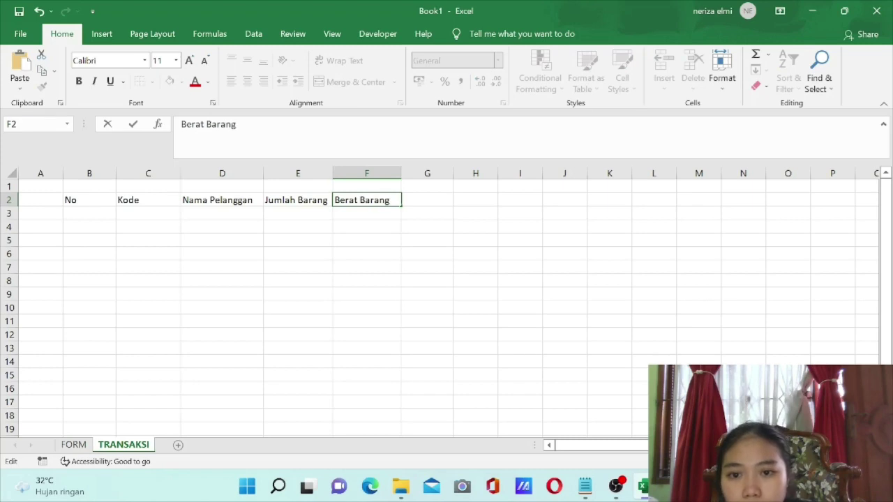
click(440, 197)
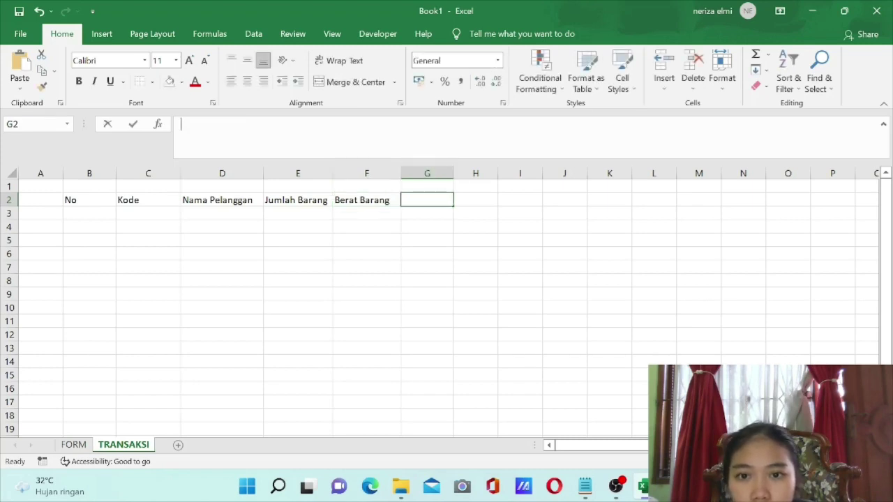
click(181, 124)
text(HA)
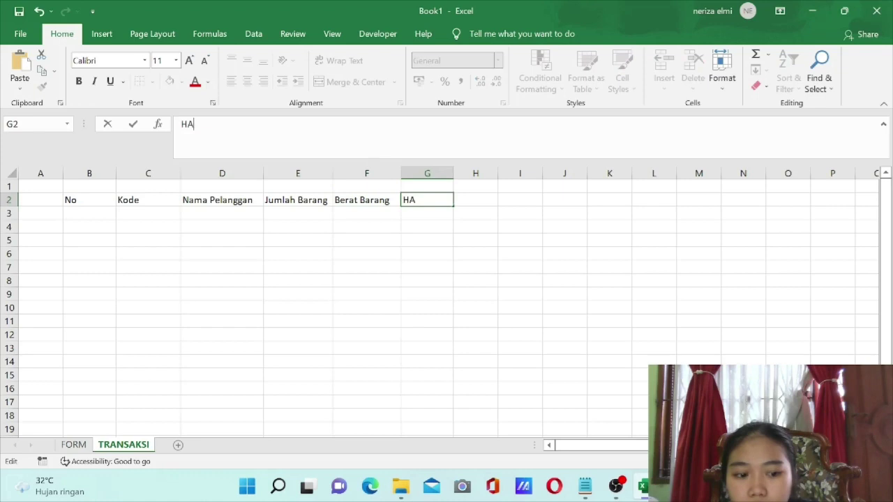
text(rga)
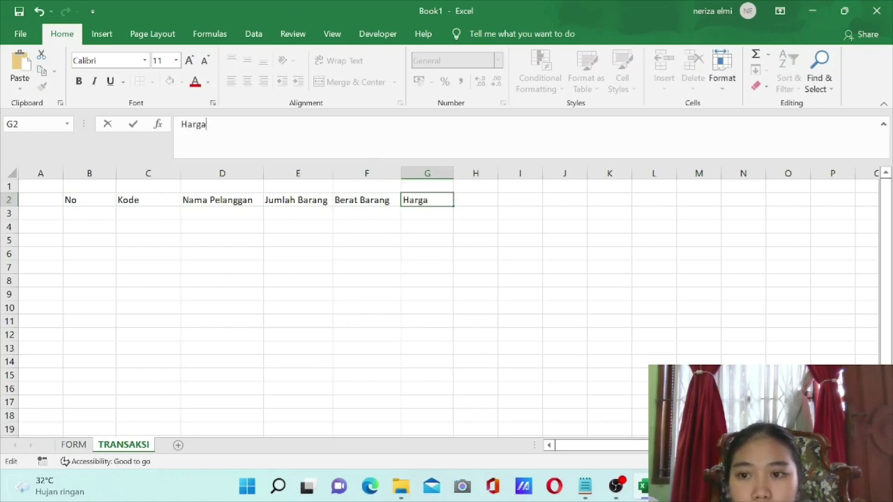
Center the header row B2:G2 horizontally.
click(91, 201)
drag(102, 200, 448, 205)
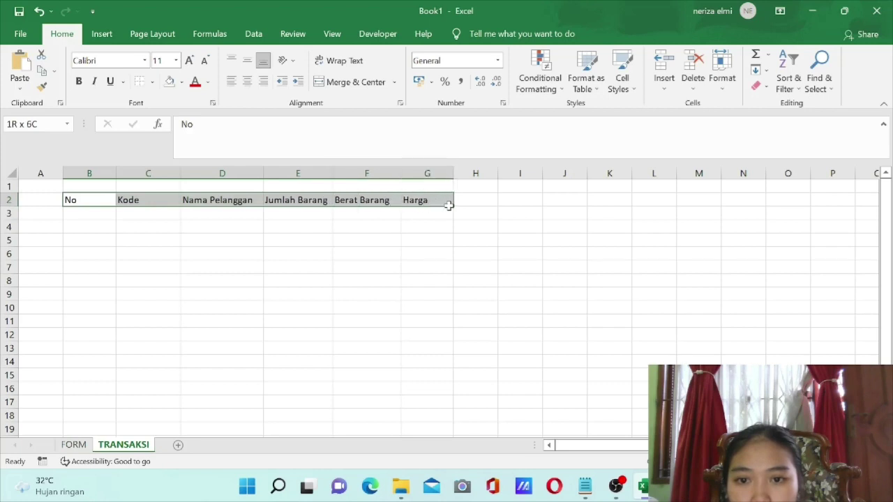
click(247, 80)
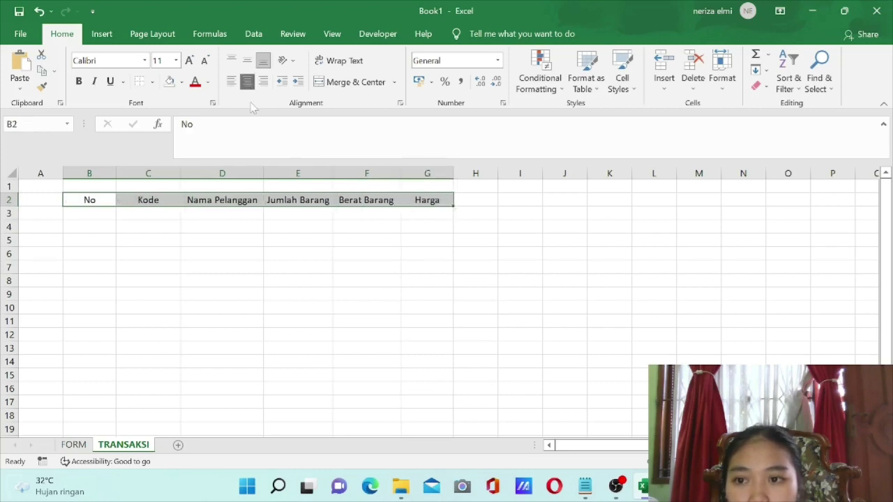
click(162, 200)
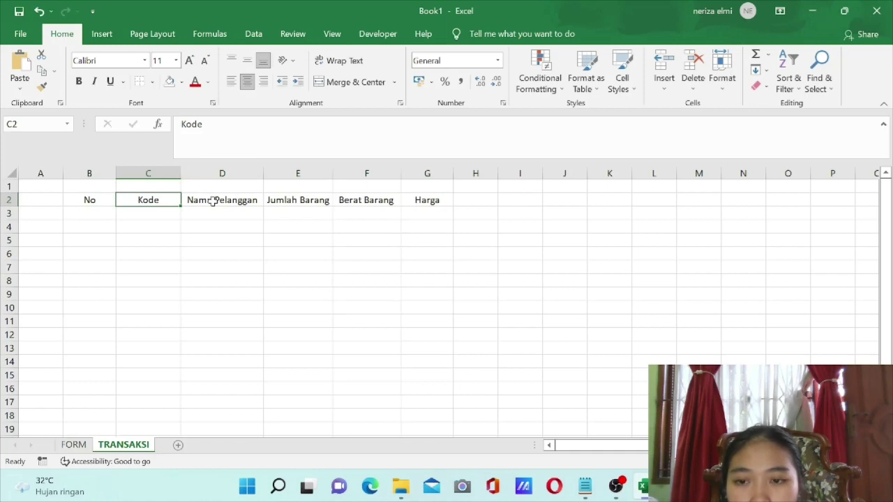
click(177, 185)
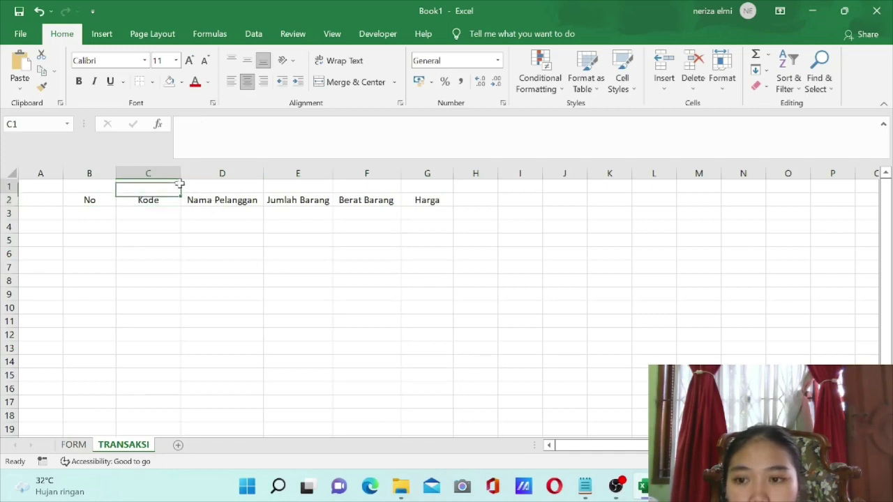
click(173, 199)
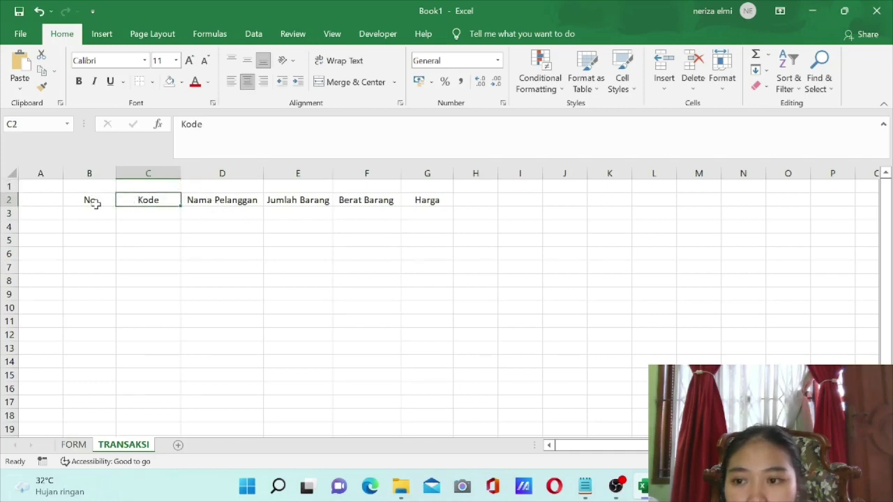
Narrow the No and Kode columns (B and C) and widen the Harga column (G) slightly.
click(94, 201)
drag(116, 173, 109, 170)
click(132, 200)
drag(174, 171, 162, 171)
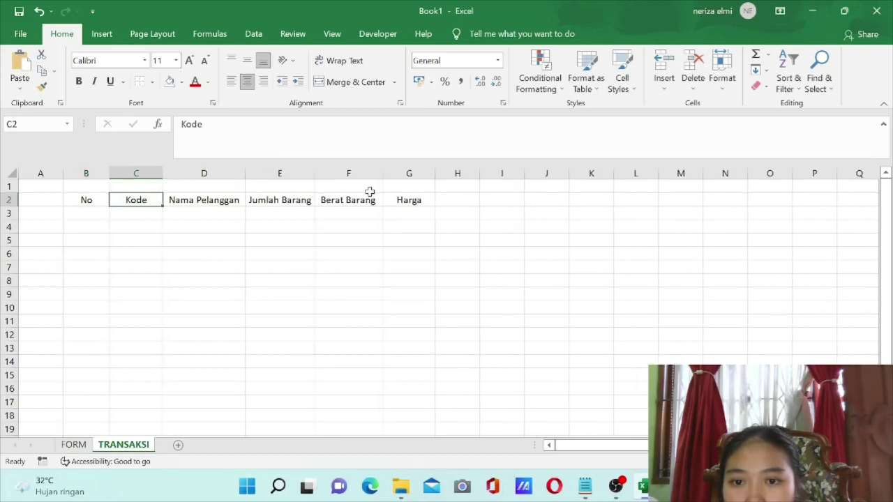
click(399, 202)
drag(432, 172, 445, 173)
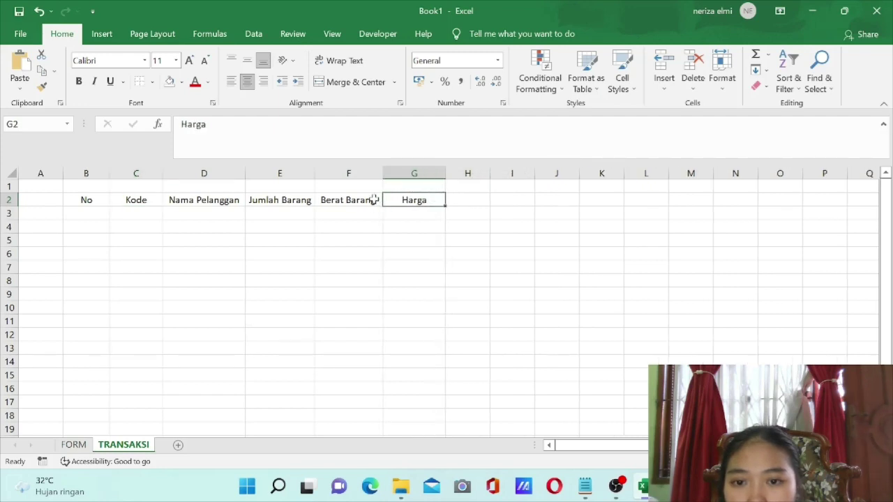
click(374, 200)
Center the cells E3:E20 under Jumlah Barang and right-align F3:G20 under Berat Barang and Harga.
drag(286, 211, 285, 413)
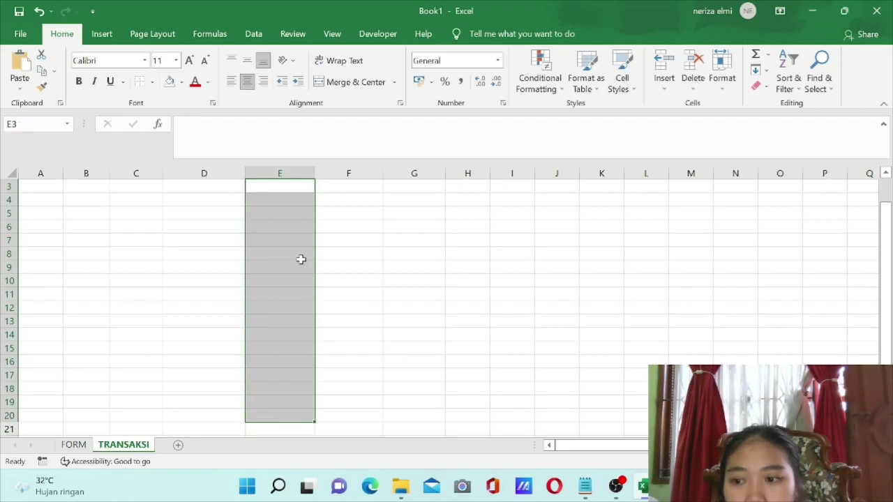
click(249, 83)
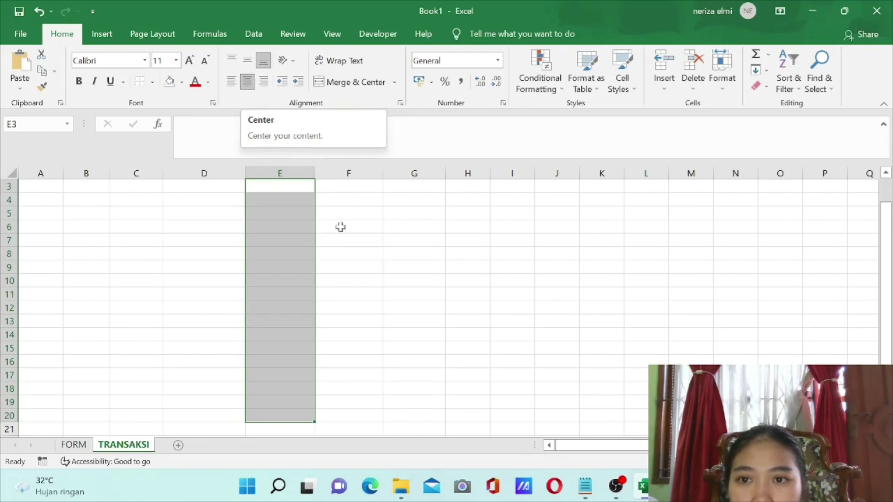
scroll(341, 225, up, 1)
drag(349, 214, 428, 410)
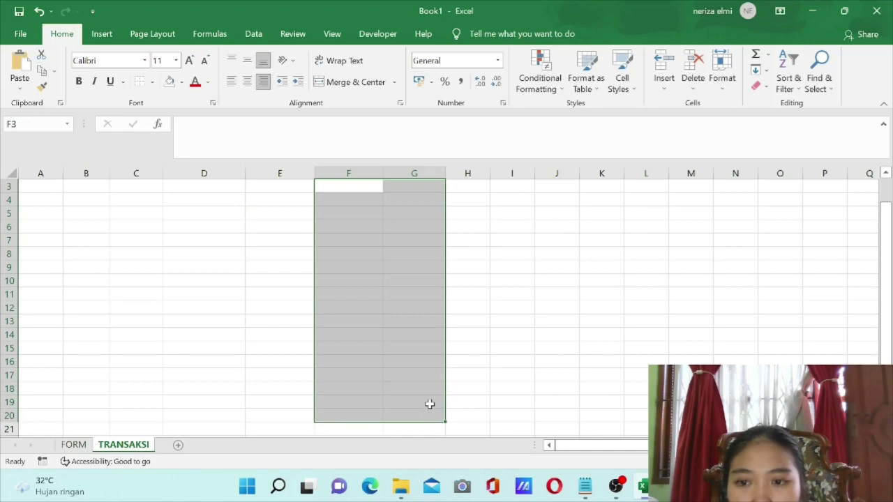
click(260, 89)
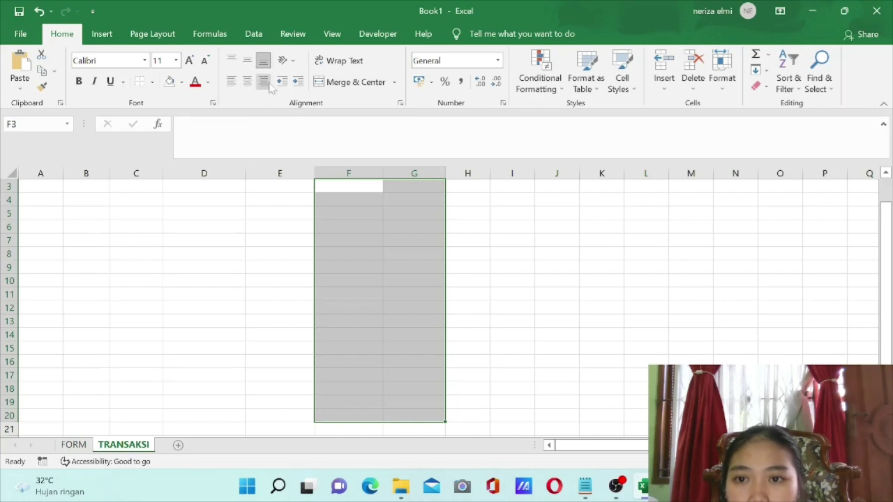
scroll(253, 219, up, 2)
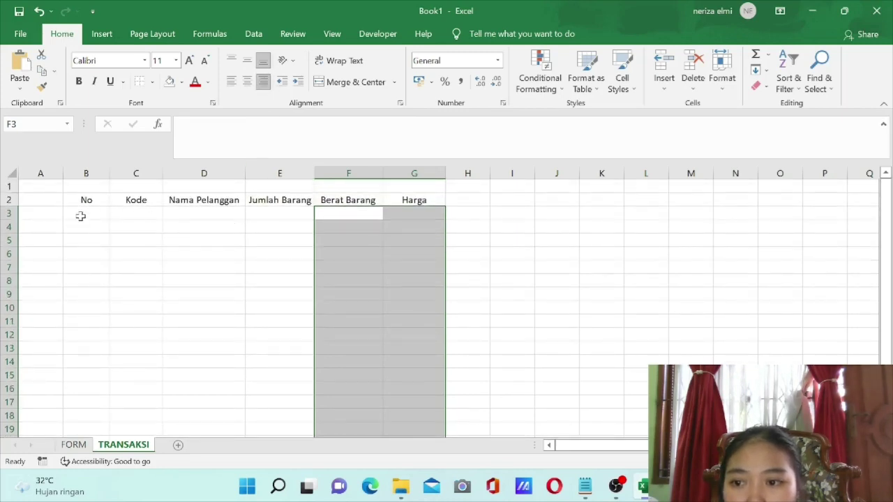
Center the cells B3:B20 under No and left-align C3:D20 under Kode and Nama Pelanggan.
click(81, 215)
drag(76, 375, 80, 399)
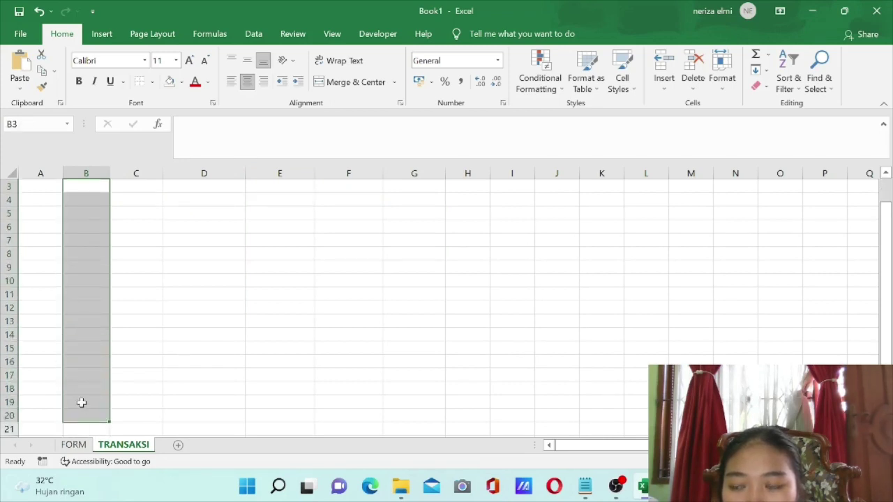
click(250, 89)
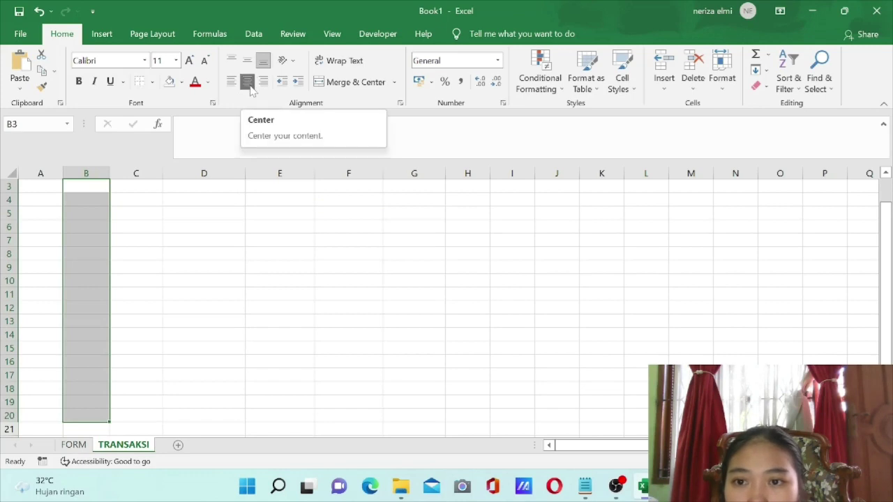
scroll(105, 314, up, 1)
click(135, 214)
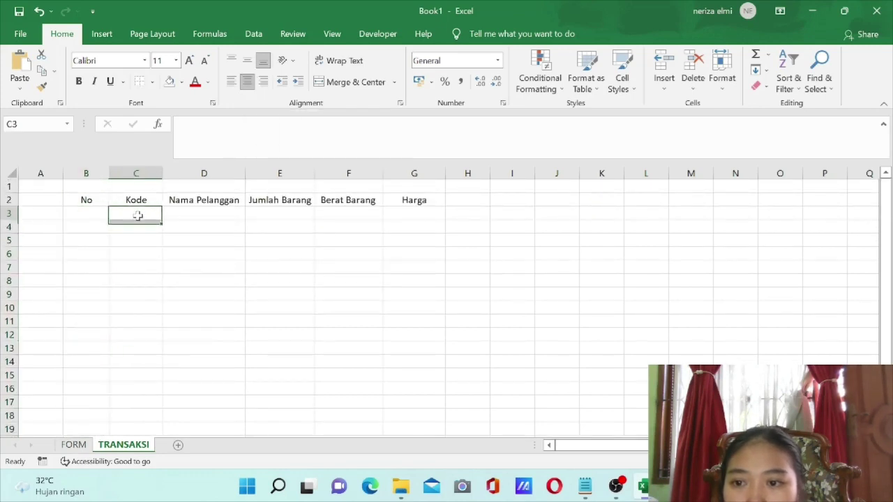
drag(149, 210, 209, 404)
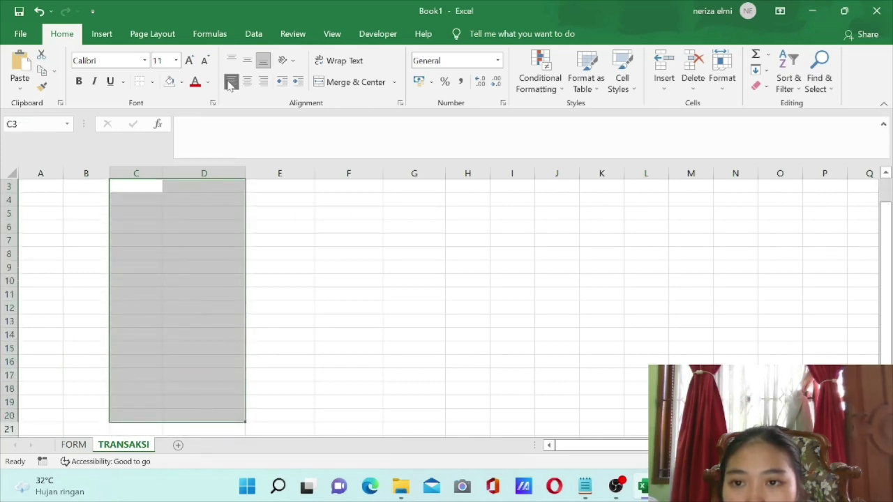
scroll(293, 305, up, 1)
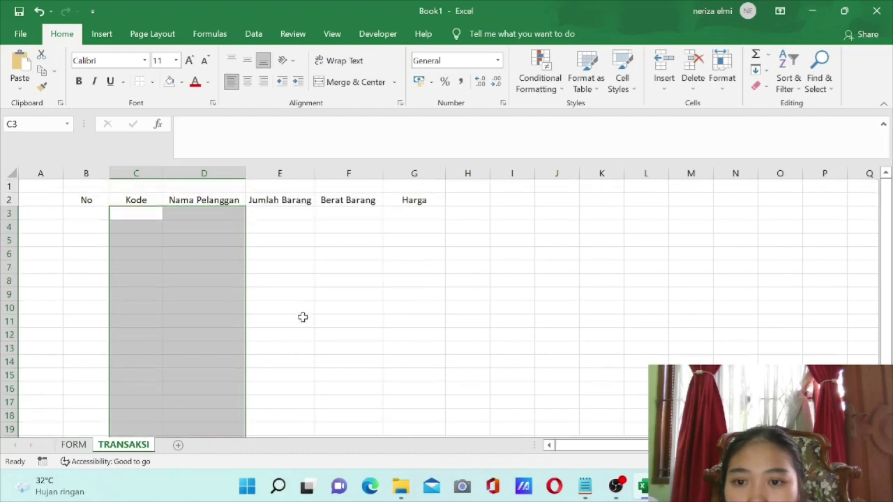
Fill the header row B2:G2 with a light gold theme color.
click(81, 198)
drag(81, 198, 422, 212)
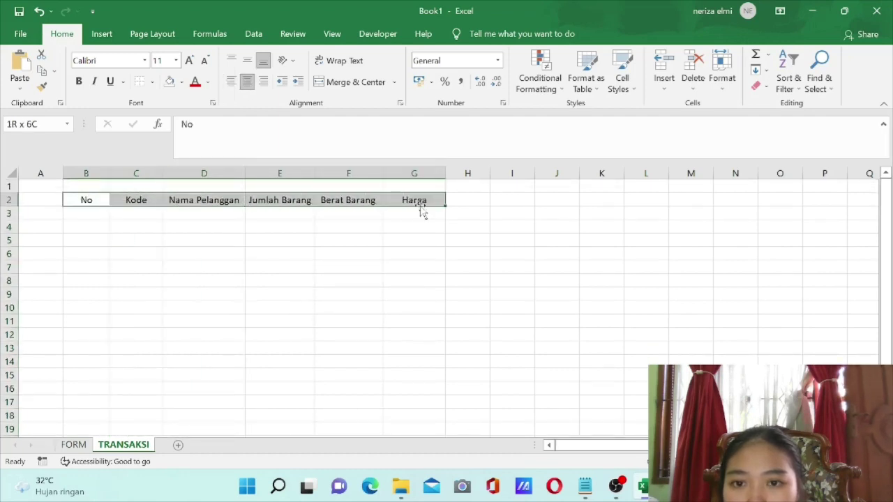
click(181, 82)
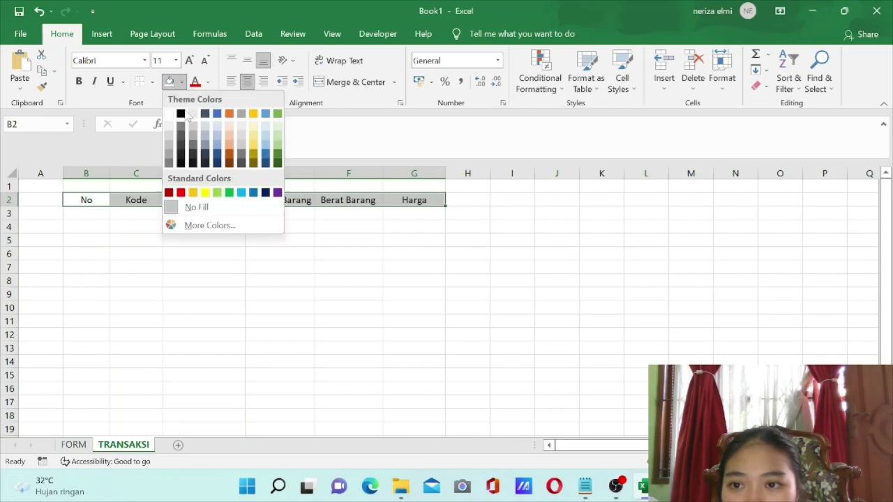
click(255, 149)
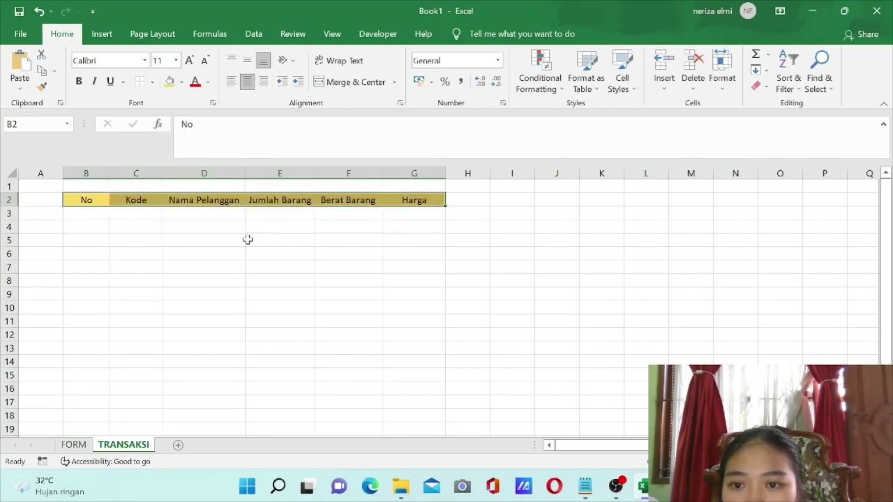
click(253, 214)
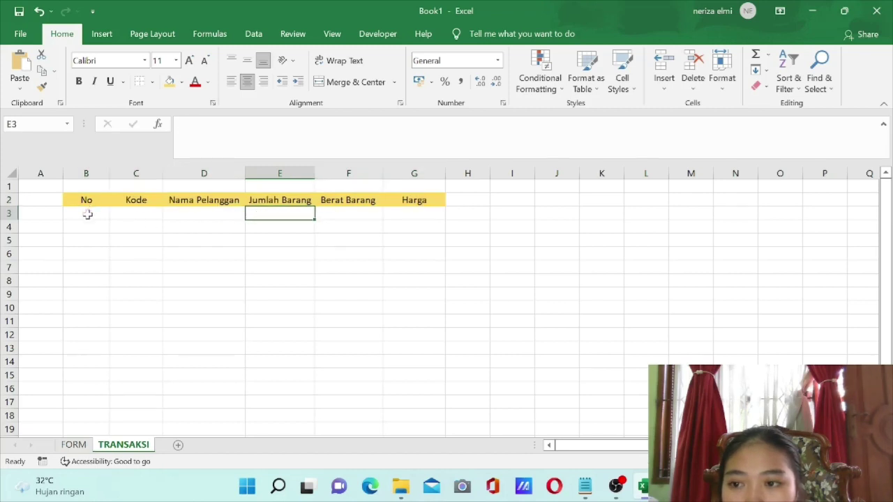
Apply All Borders to the table range B2:G20 on the TRANSAKSI sheet.
drag(82, 200, 409, 387)
click(153, 83)
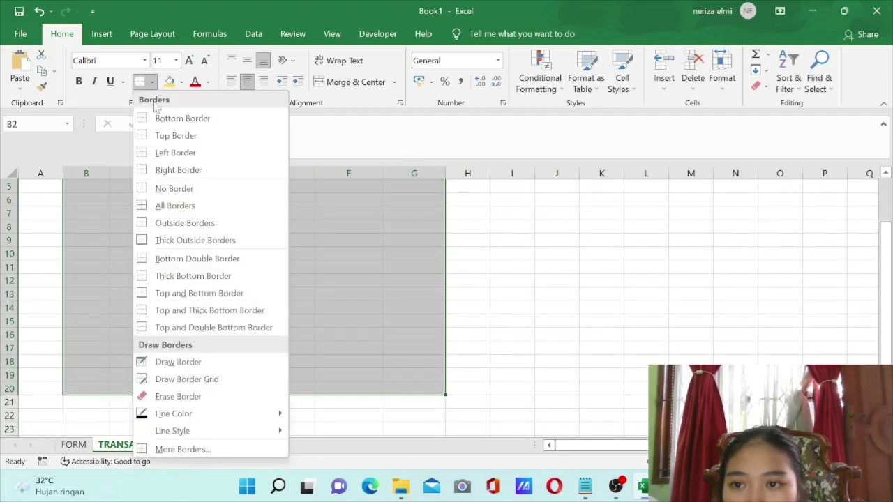
click(198, 208)
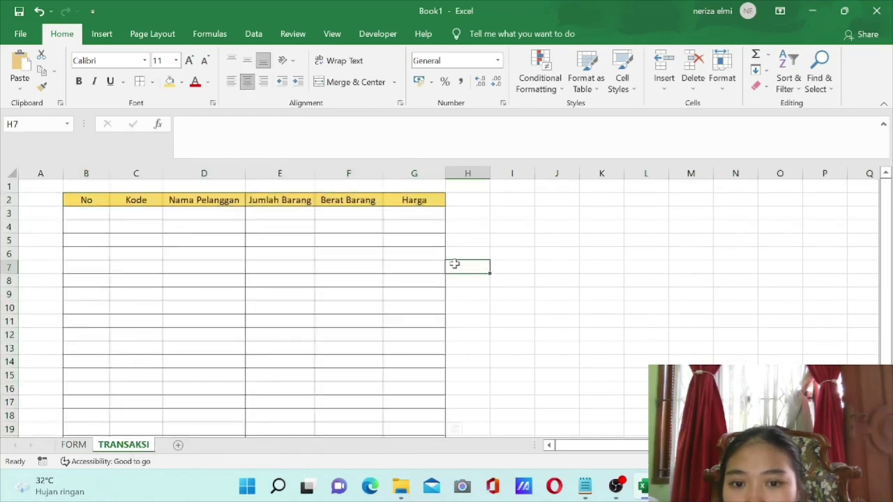
click(453, 266)
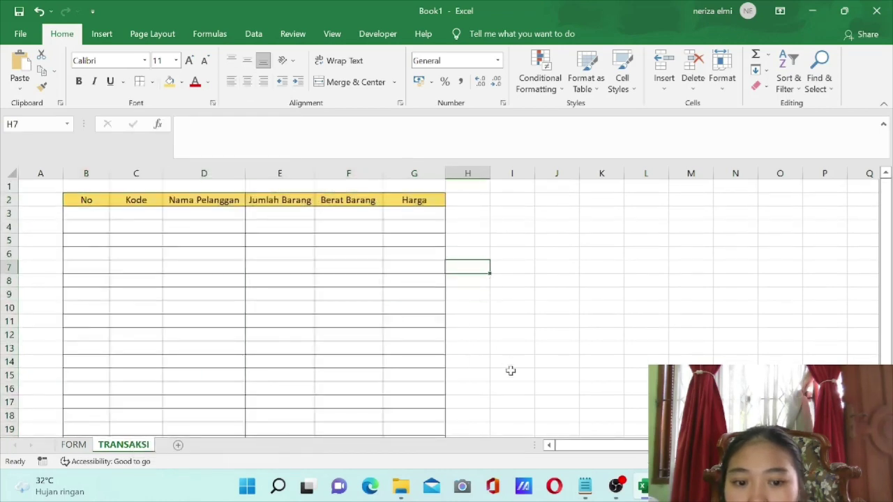
Draw an ActiveX command button, about 73.5 wide and 24.5 high, in column F beside Nomor and Kode on the FORM sheet.
click(72, 445)
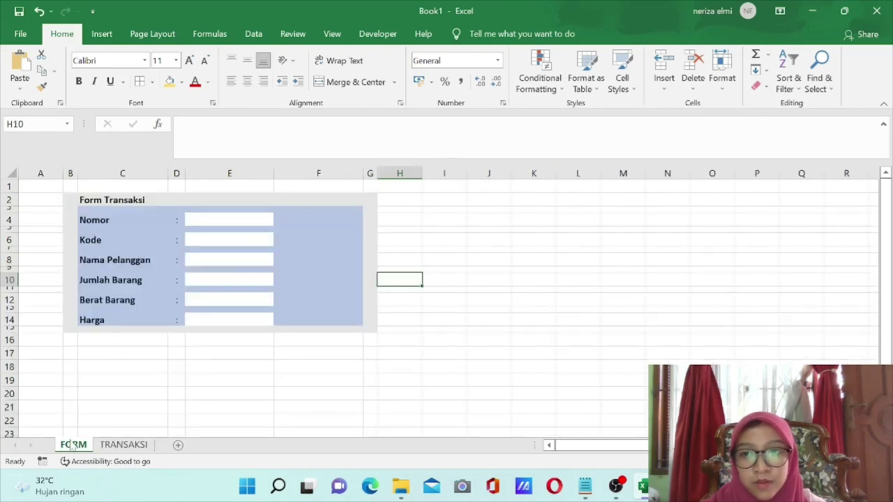
click(385, 40)
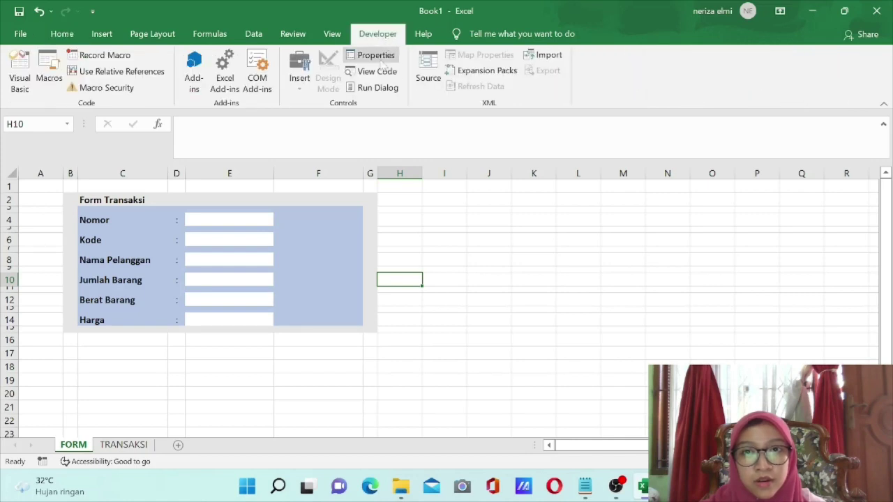
click(301, 81)
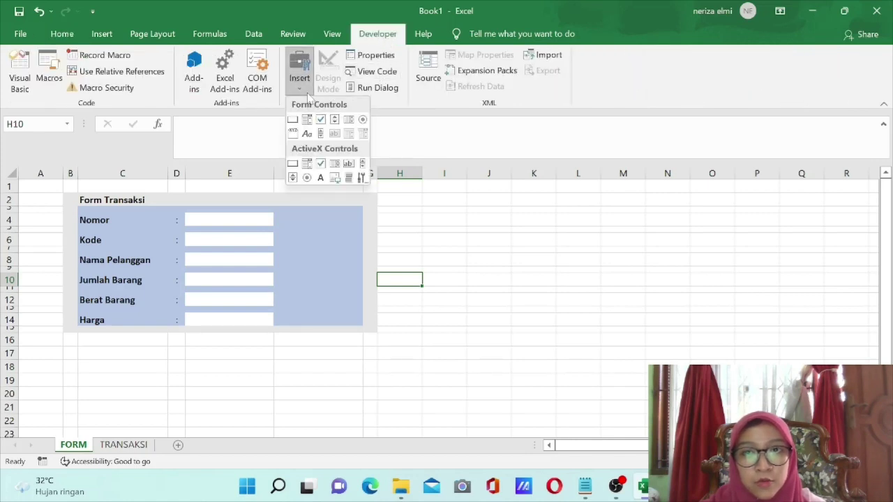
click(293, 164)
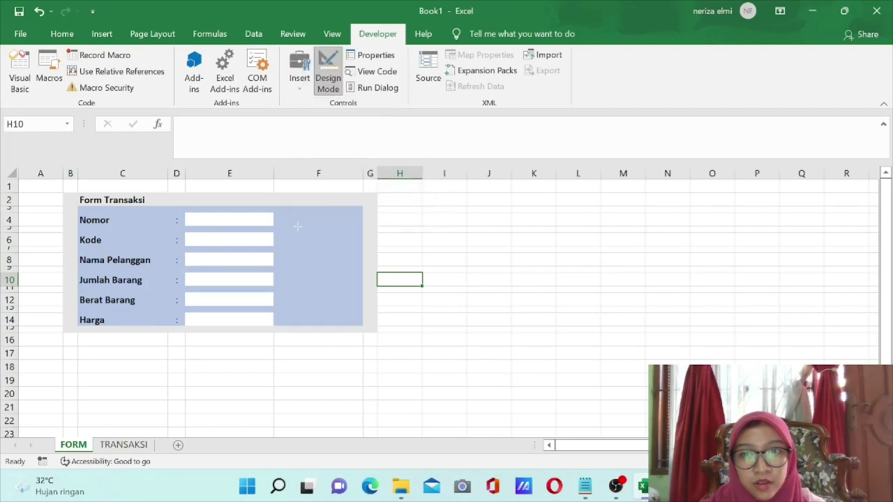
drag(288, 218, 356, 240)
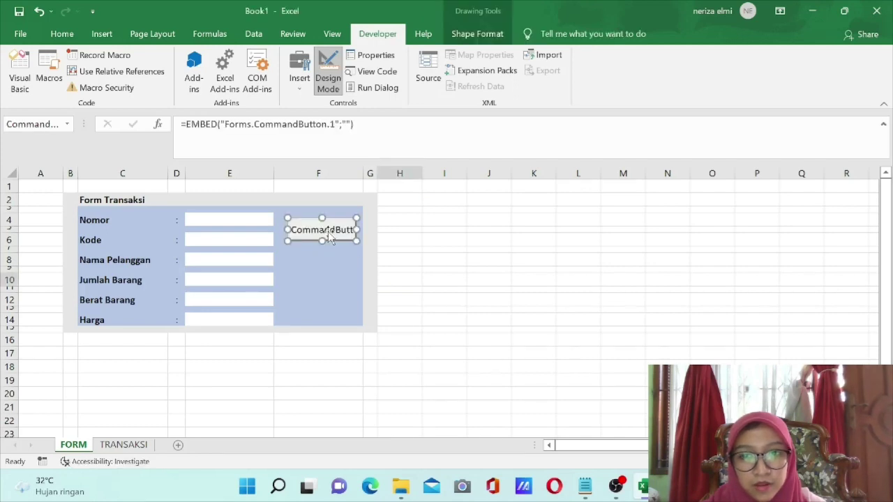
Set the new command button's Name property to Save.
right_click(331, 236)
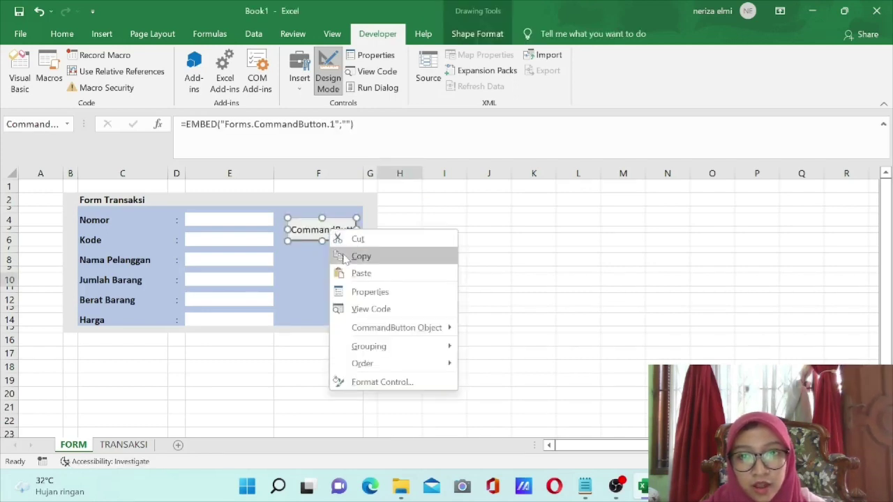
click(358, 292)
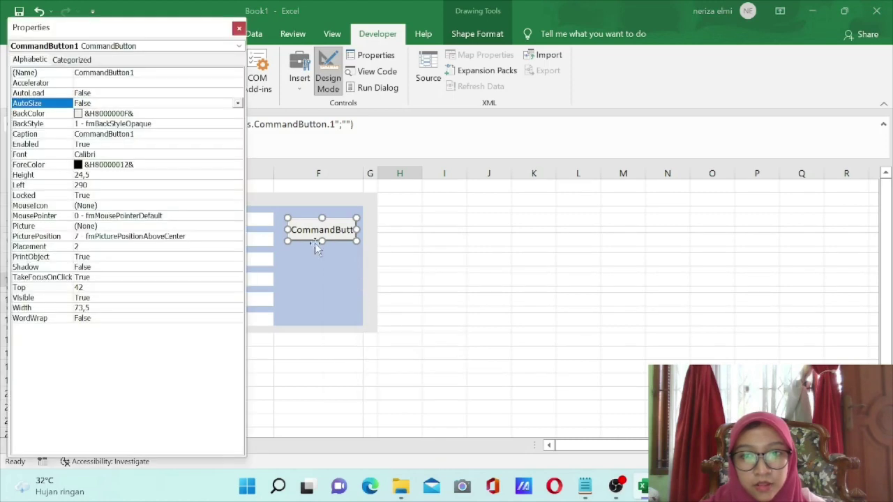
click(159, 73)
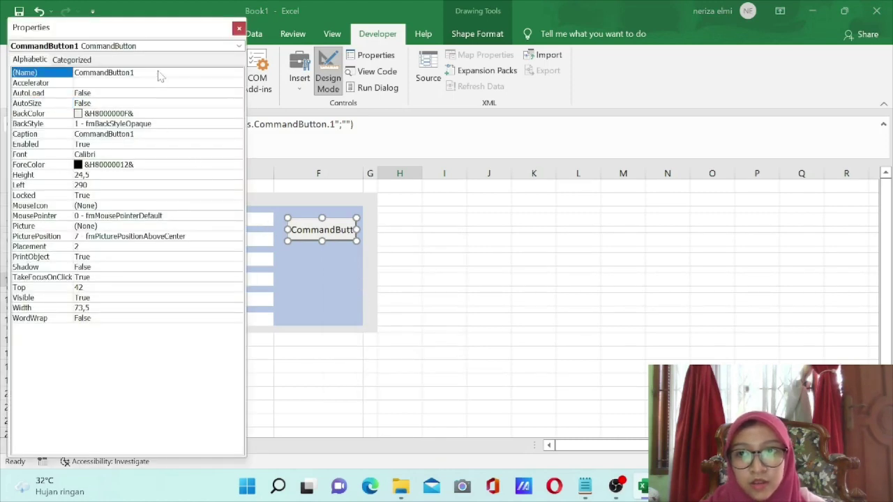
drag(112, 28, 606, 21)
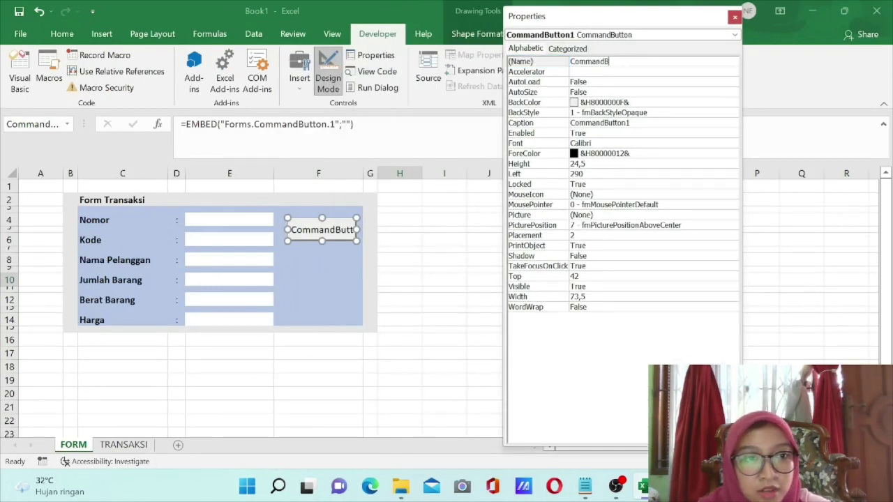
key(BackSpace)
key(BackSpace)
key(BackSpace)
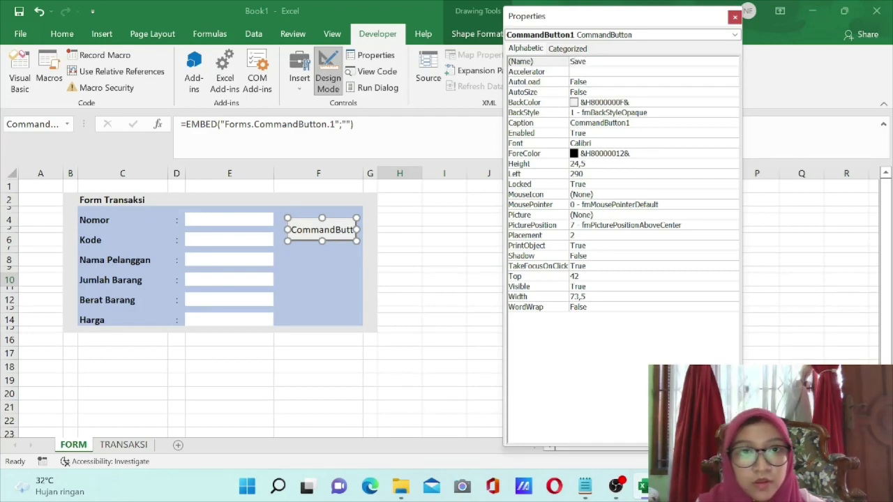
click(587, 113)
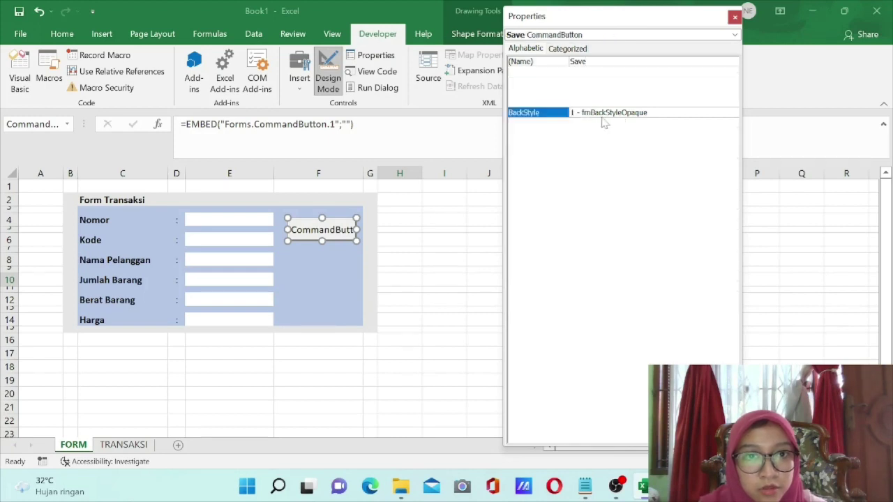
Replace the command button's caption with SIMPAN.
click(631, 124)
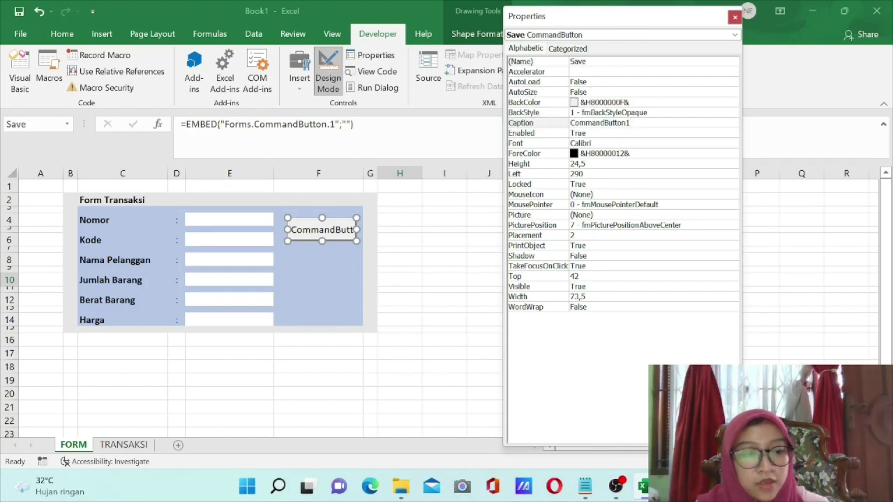
key(BackSpace)
key(BackSpace)
key(BackSpace)
key(BackSpace)
key(BackSpace)
key(BackSpace)
key(BackSpace)
key(BackSpace)
key(BackSpace)
key(BackSpace)
key(BackSpace)
key(BackSpace)
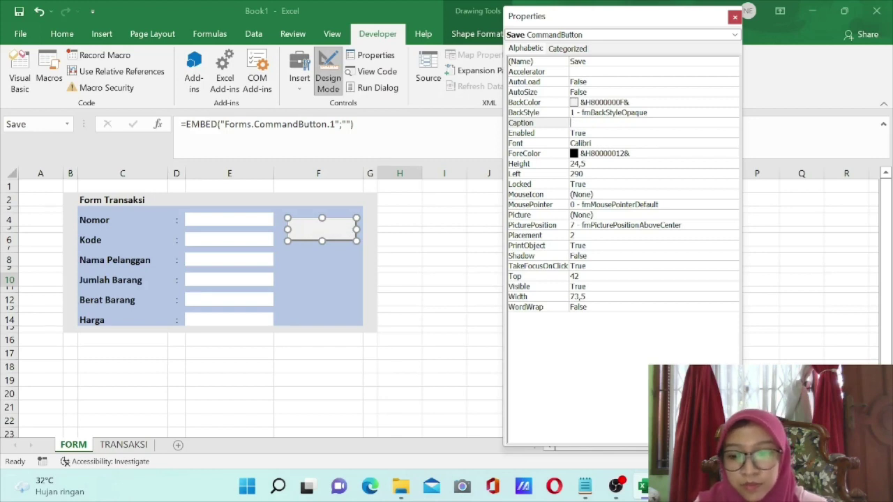
text(SIMPAN)
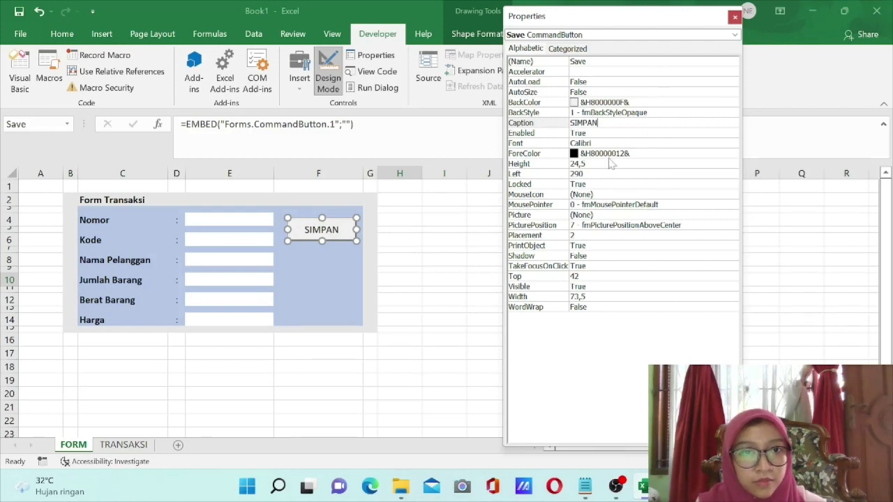
Draw a second ActiveX command button, about 74 wide and 25.5 high, below the SIMPAN button in column F.
click(301, 82)
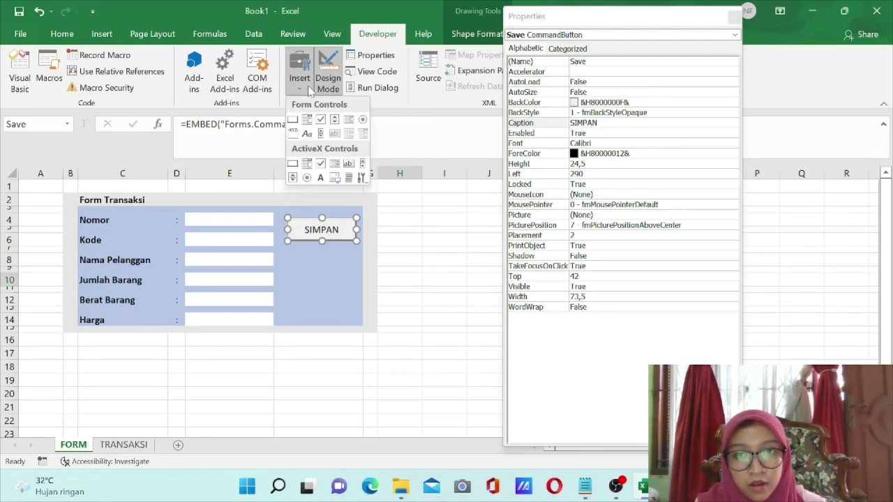
click(294, 165)
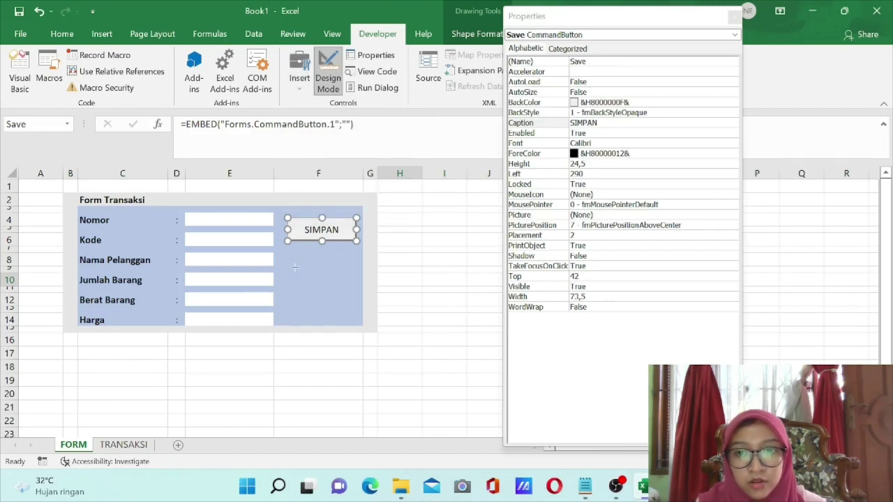
drag(288, 258, 355, 280)
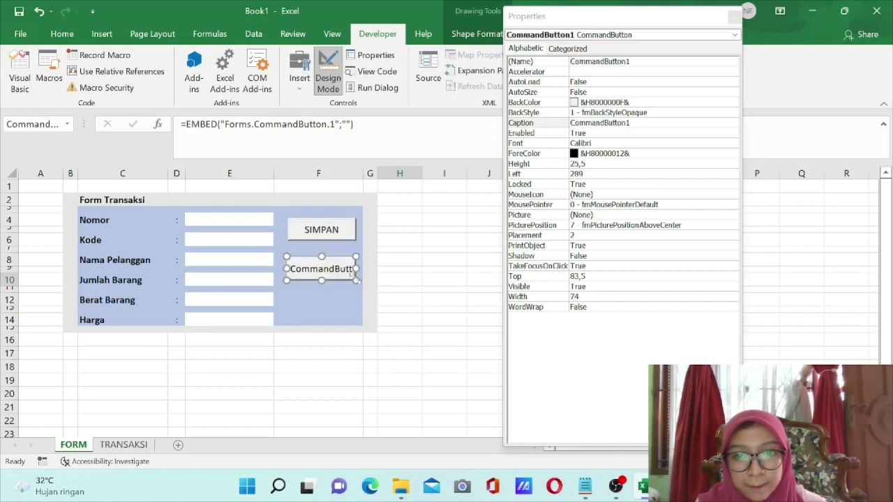
Set the Name property of the command button below SIMPAN to Transaksi.
click(635, 64)
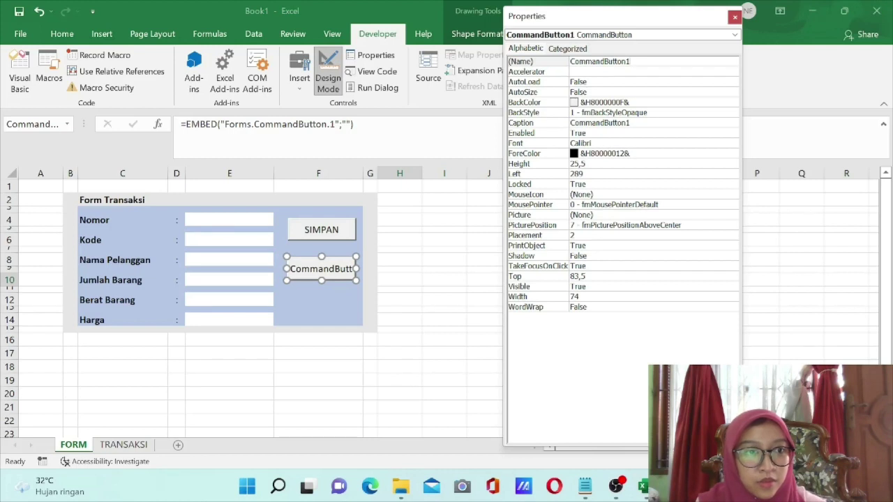
key(BackSpace)
key(BackSpace)
key(BackSpace)
key(BackSpace)
key(BackSpace)
key(BackSpace)
key(BackSpace)
key(BackSpace)
key(BackSpace)
key(BackSpace)
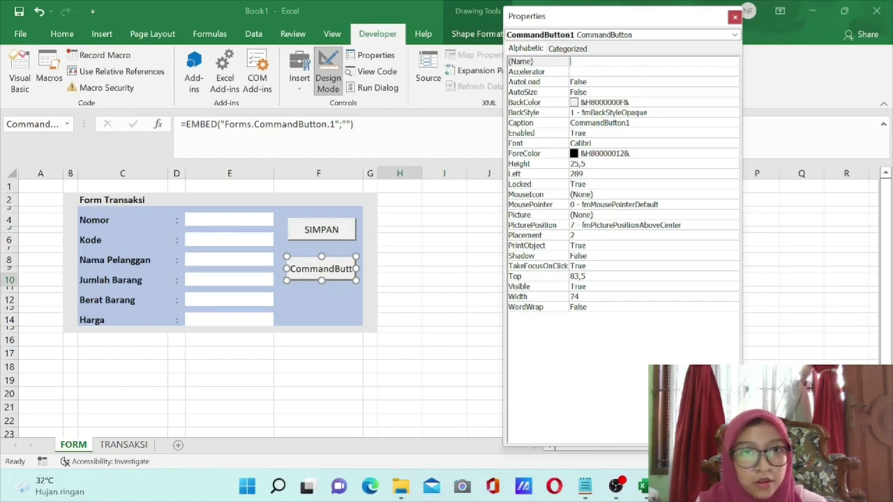
key(BackSpace)
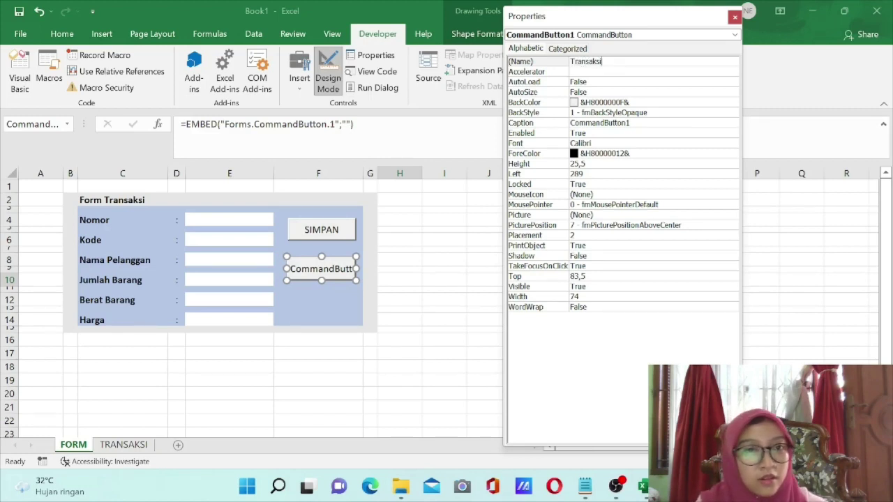
Replace the caption of the button below SIMPAN with TRANSAKSI.
click(651, 123)
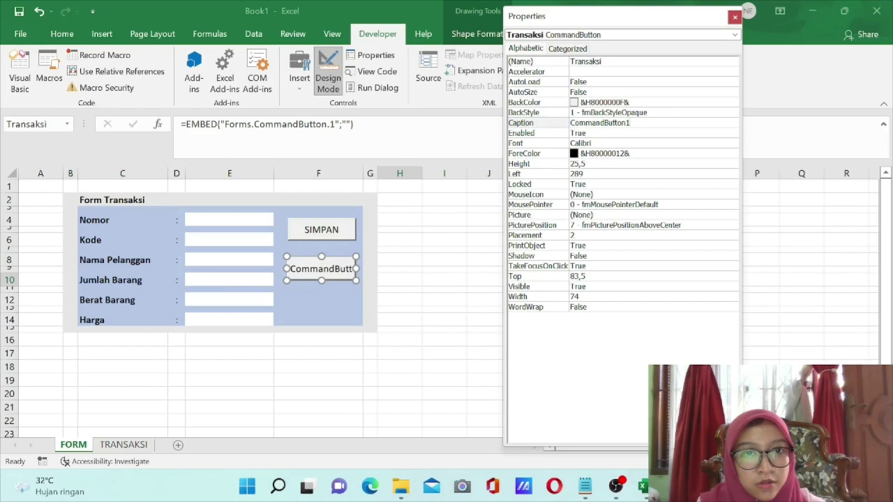
key(BackSpace)
key(BackSpace)
key(BackSpace)
key(BackSpace)
key(BackSpace)
key(BackSpace)
key(BackSpace)
key(BackSpace)
key(BackSpace)
key(BackSpace)
key(BackSpace)
key(BackSpace)
key(BackSpace)
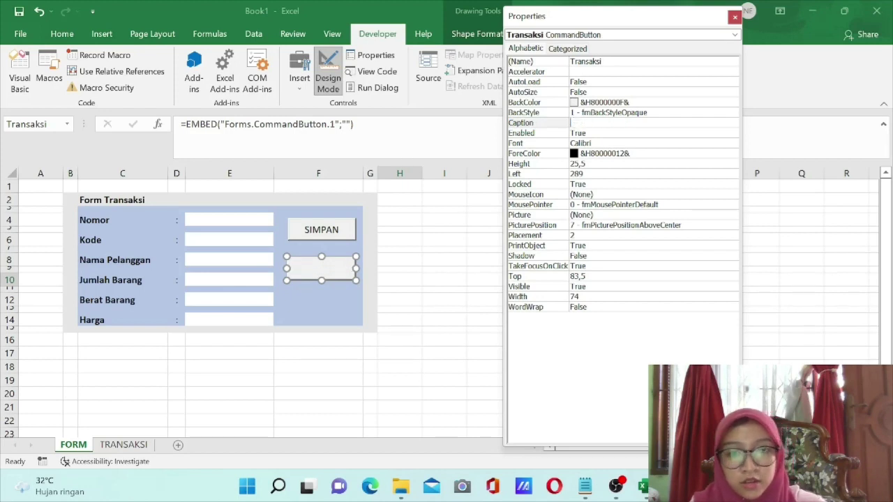
text(TRANSAKSI)
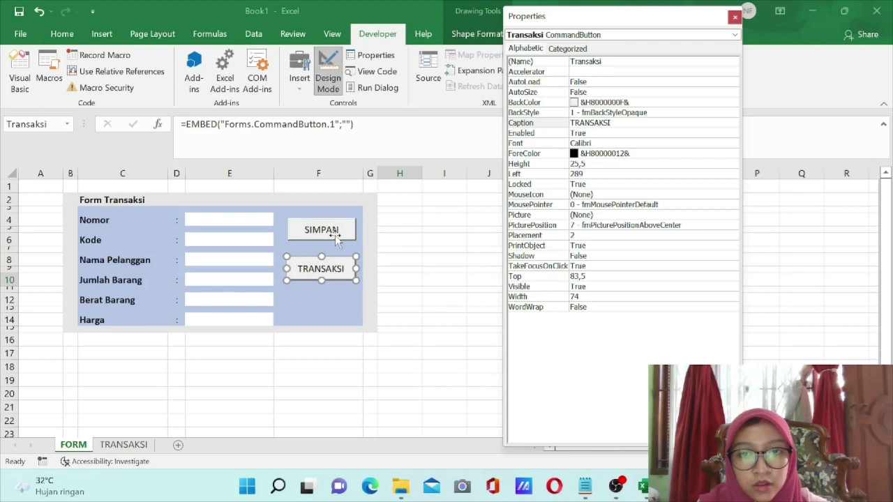
Set the SIMPAN button's BackColor to the light green palette colour &H00C0FFC0&.
click(321, 224)
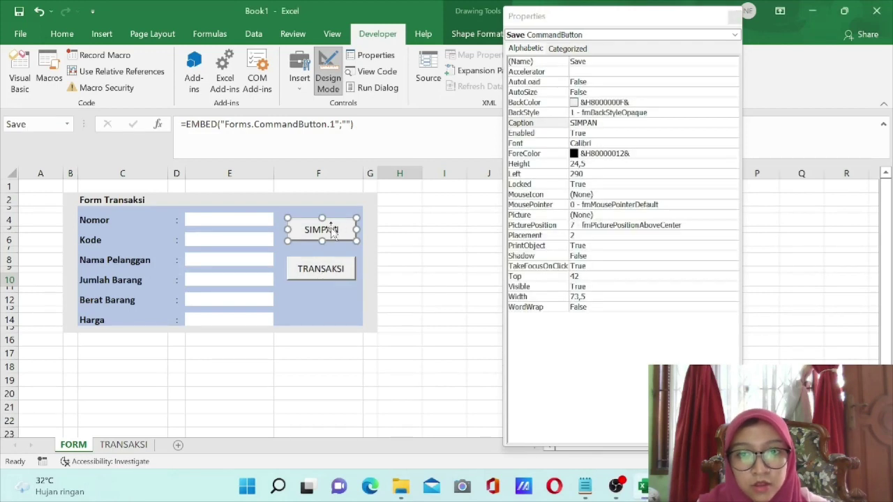
click(583, 143)
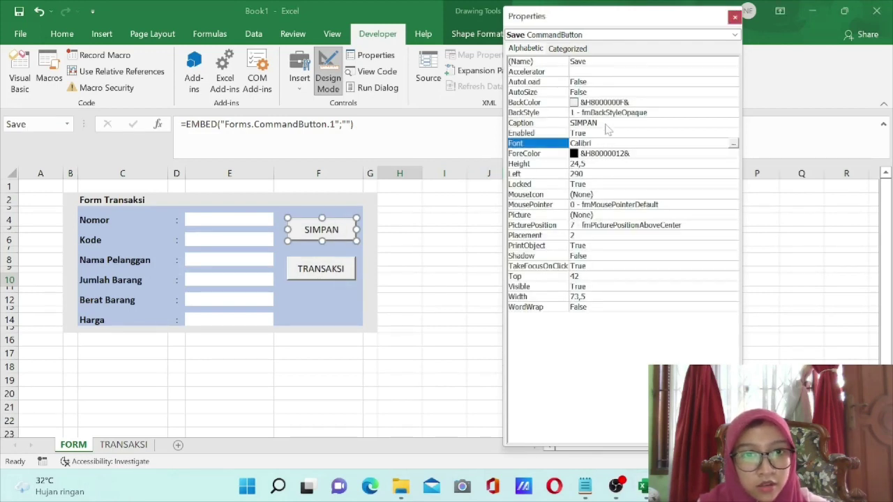
click(608, 104)
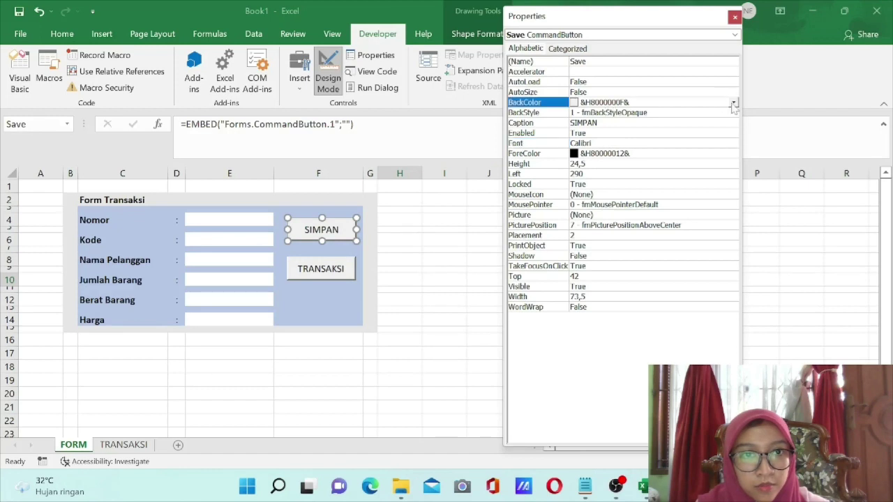
click(733, 103)
click(625, 114)
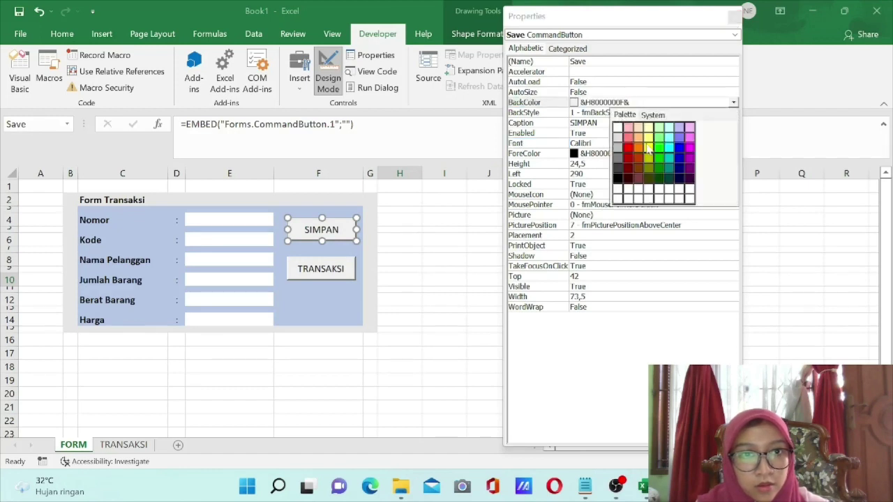
click(660, 133)
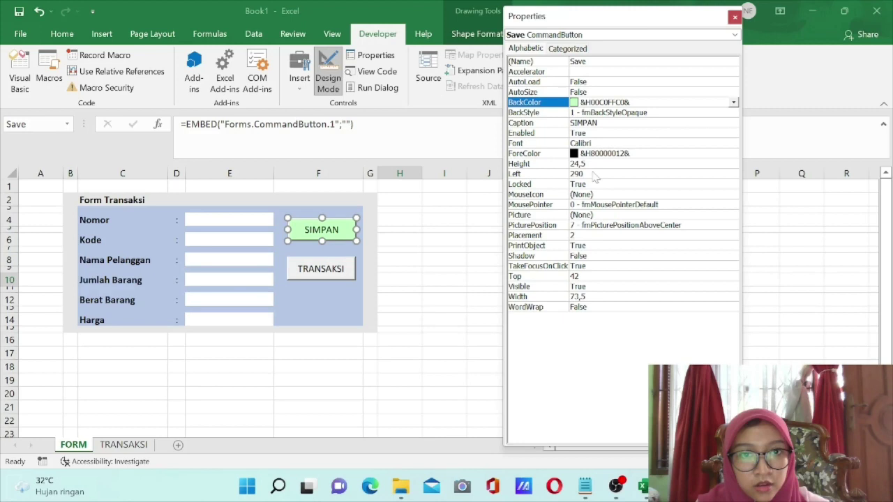
Set the TRANSAKSI button's BackColor to the yellow palette colour &H0080FFFF& and deselect the button.
click(338, 273)
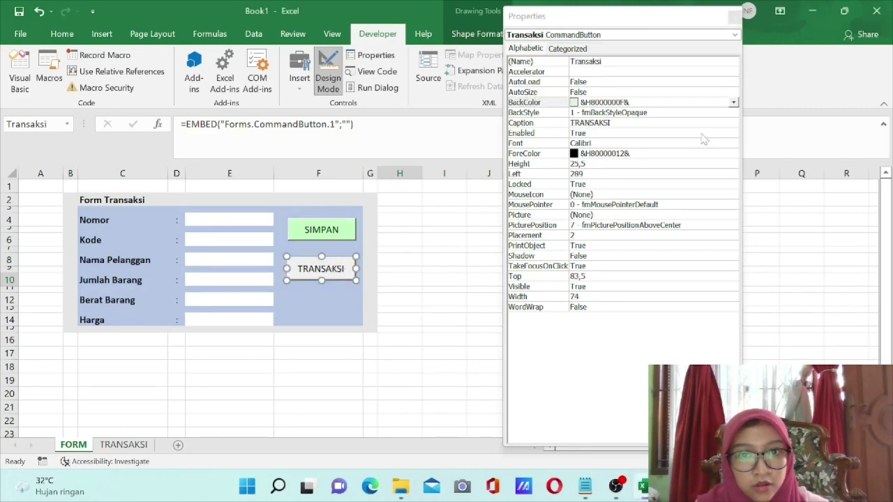
click(733, 103)
click(624, 114)
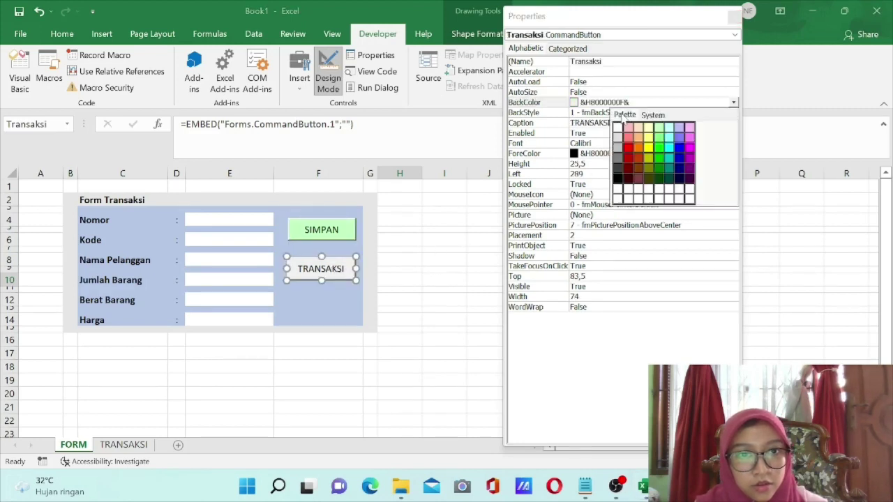
click(652, 139)
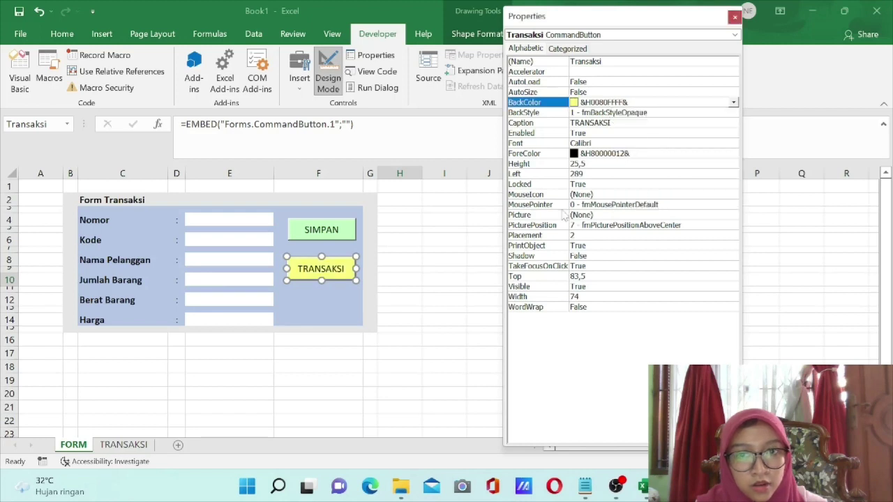
click(442, 323)
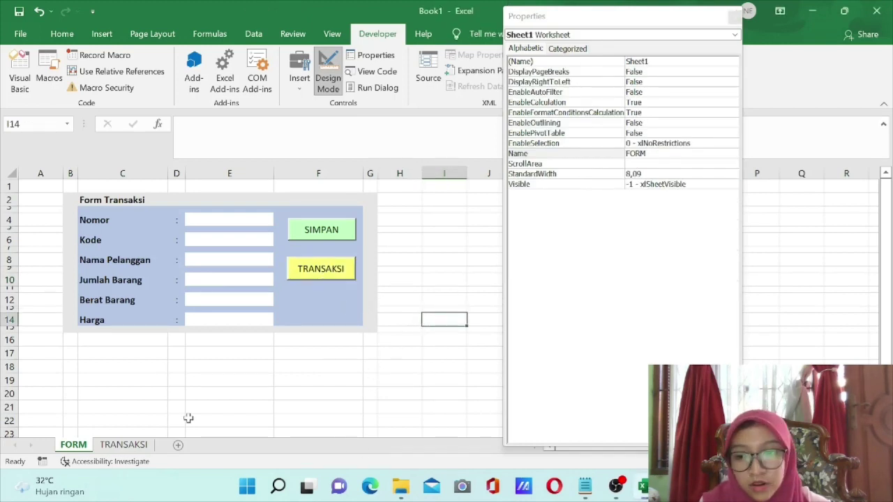
On the TRANSAKSI sheet, draw an ActiveX command button about 83 wide and 22.5 high across columns H and I, beside the table header.
click(138, 448)
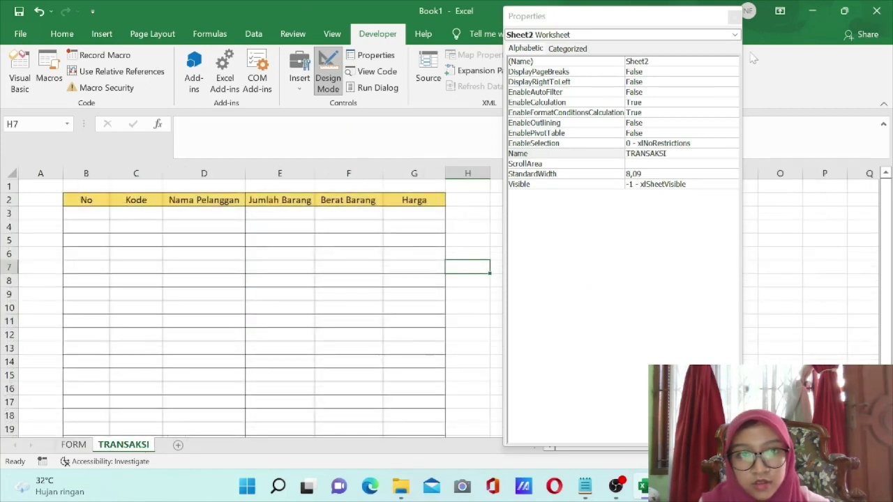
click(734, 16)
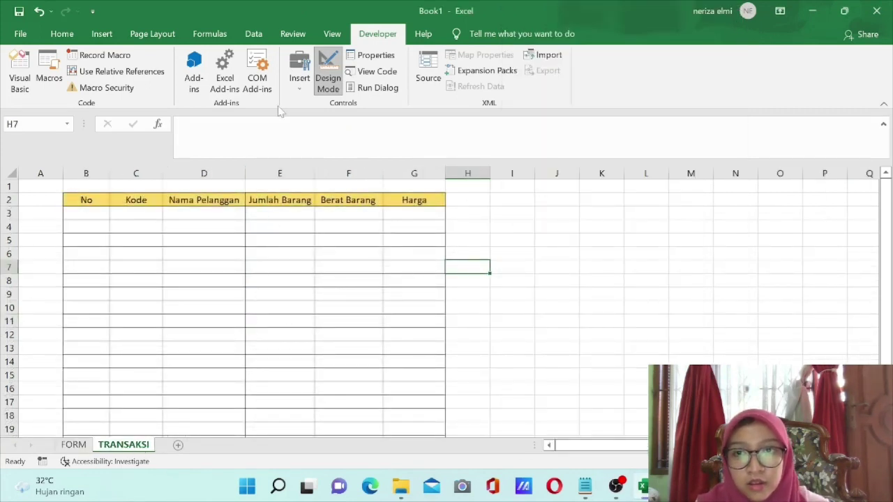
click(300, 77)
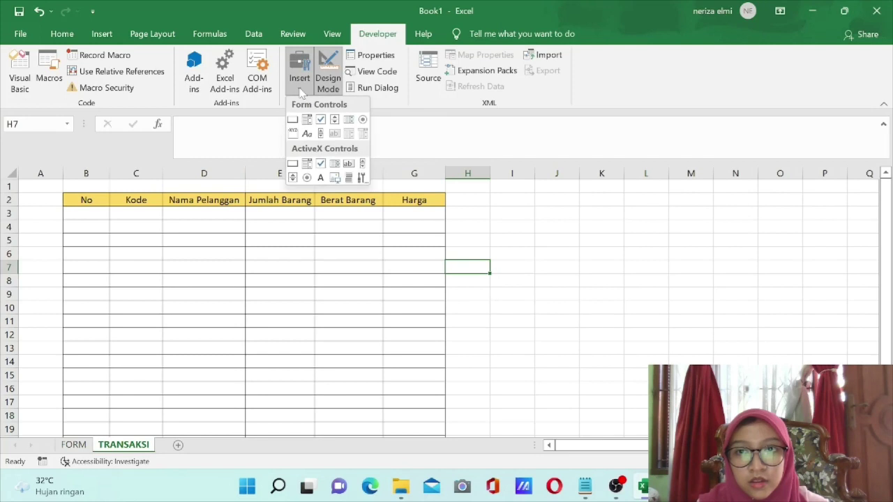
click(294, 163)
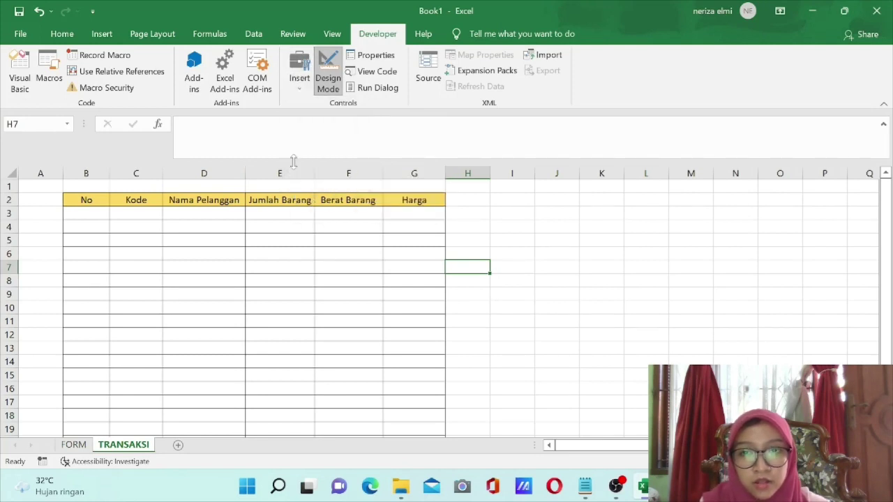
mouse_move(457, 201)
mouse_down()
mouse_move(490, 231)
mouse_move(534, 222)
mouse_up()
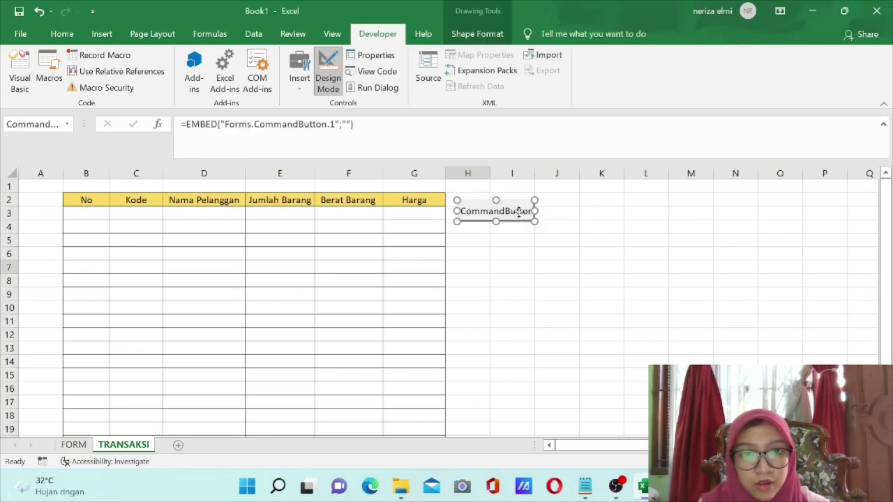
Set the Name property of the TRANSAKSI sheet's command button to FormInput.
right_click(519, 212)
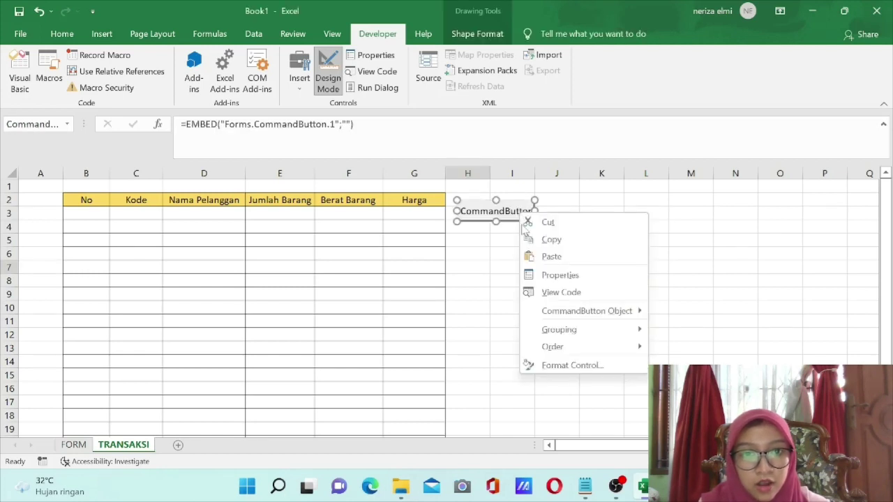
click(551, 275)
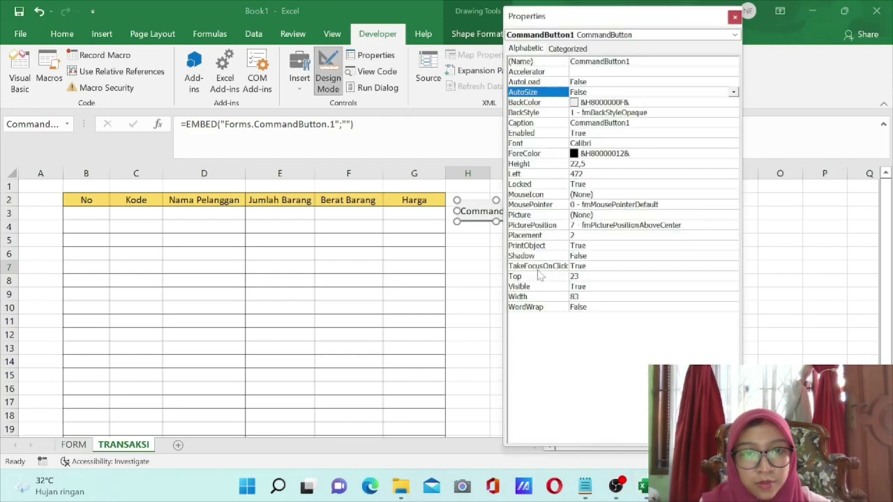
click(646, 62)
key(BackSpace)
key(BackSpace)
key(BackSpace)
key(BackSpace)
key(BackSpace)
key(BackSpace)
key(BackSpace)
key(BackSpace)
key(BackSpace)
key(BackSpace)
key(BackSpace)
key(BackSpace)
key(BackSpace)
key(BackSpace)
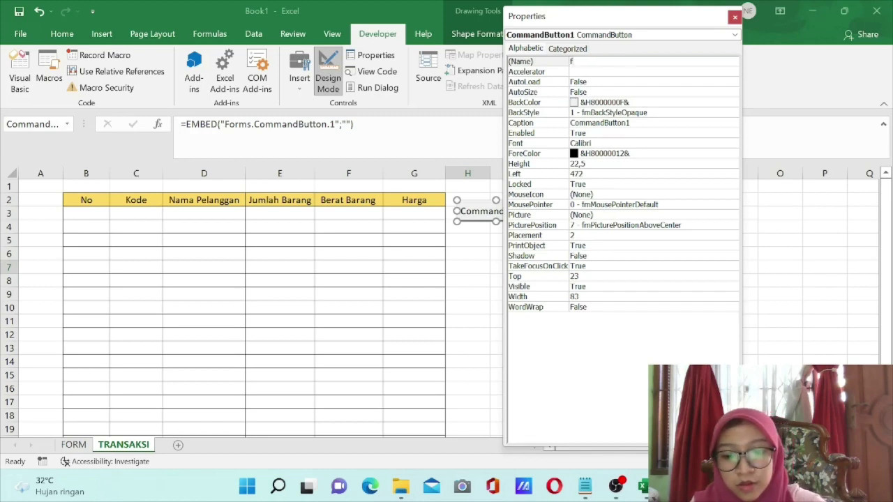
text(F)
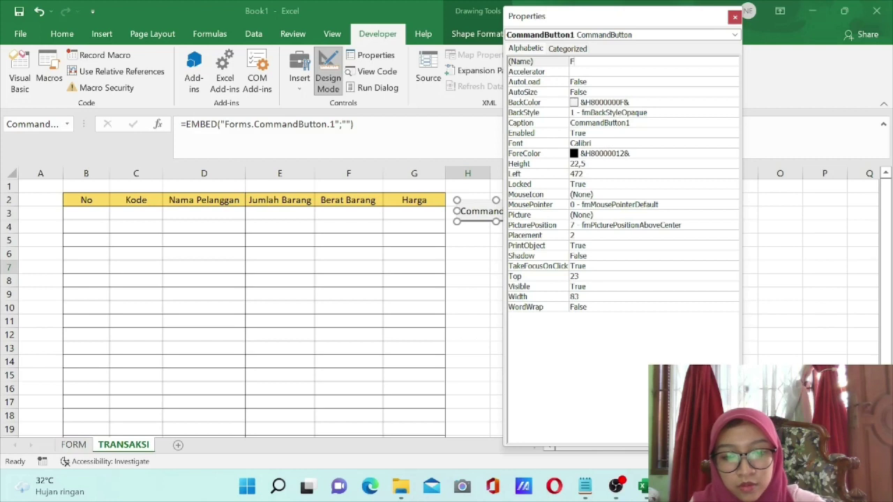
text(ormInput)
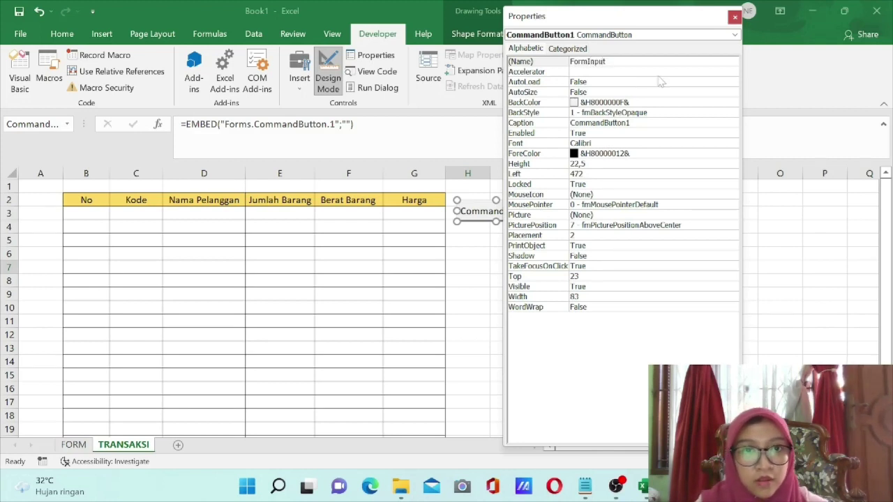
Replace the FormInput button's caption with TRANSAKSI.
click(598, 124)
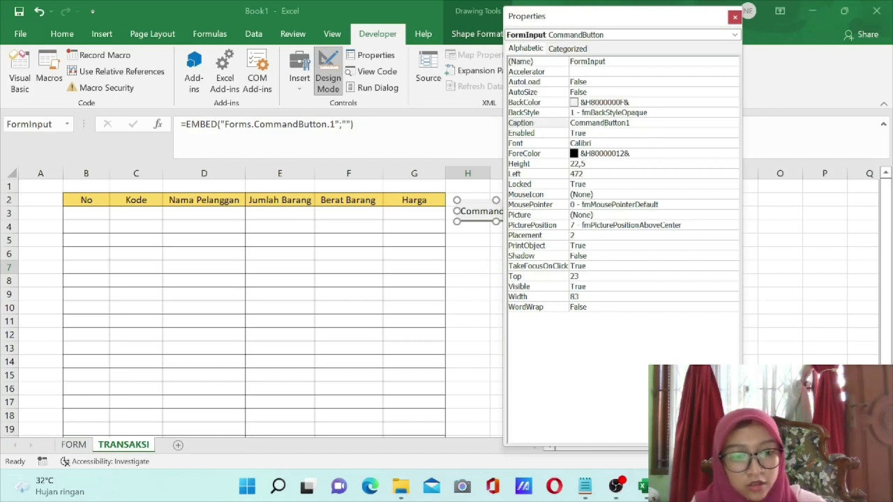
key(BackSpace)
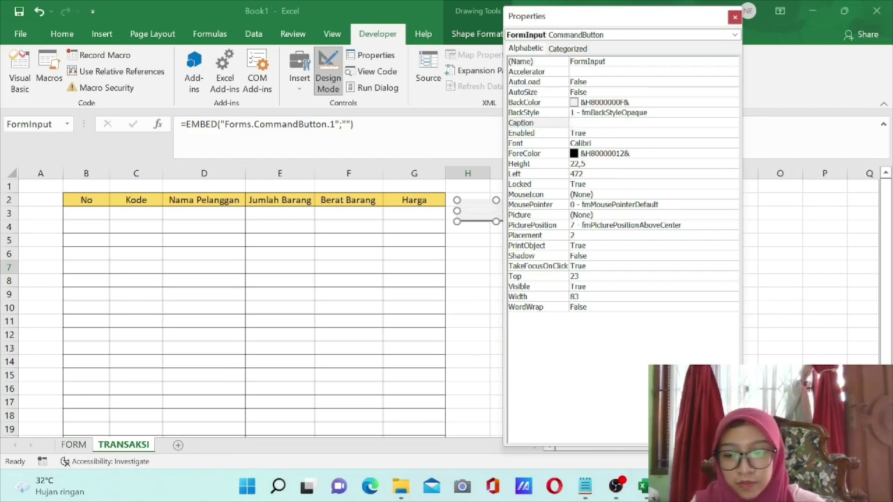
text(TRANSAKSI)
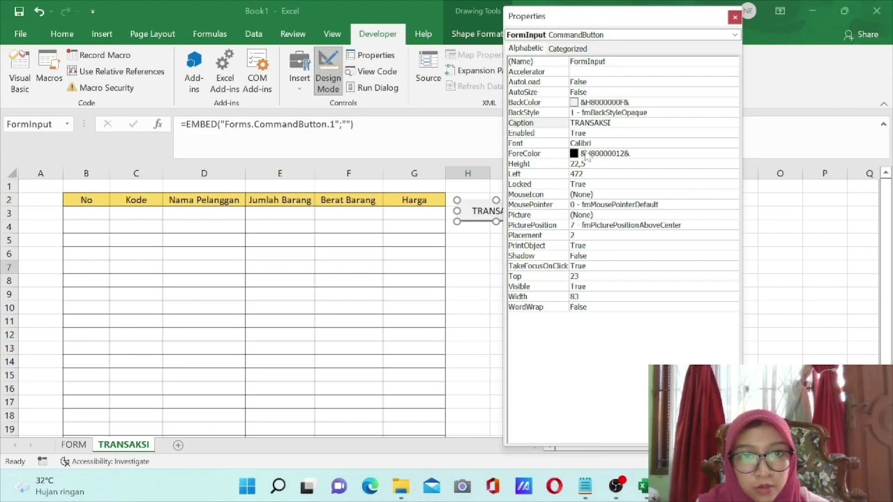
Set the FormInput button's BackColor to light green &H00C0FFC0& and close its properties.
click(620, 104)
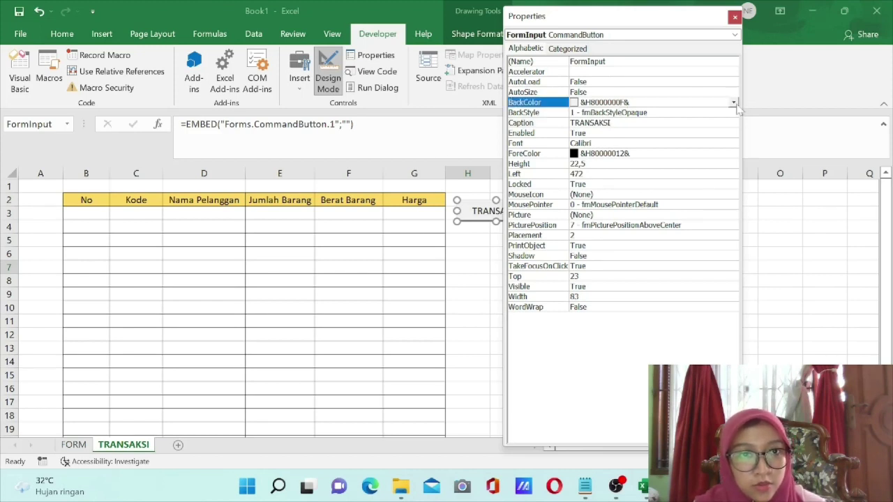
click(733, 102)
click(625, 116)
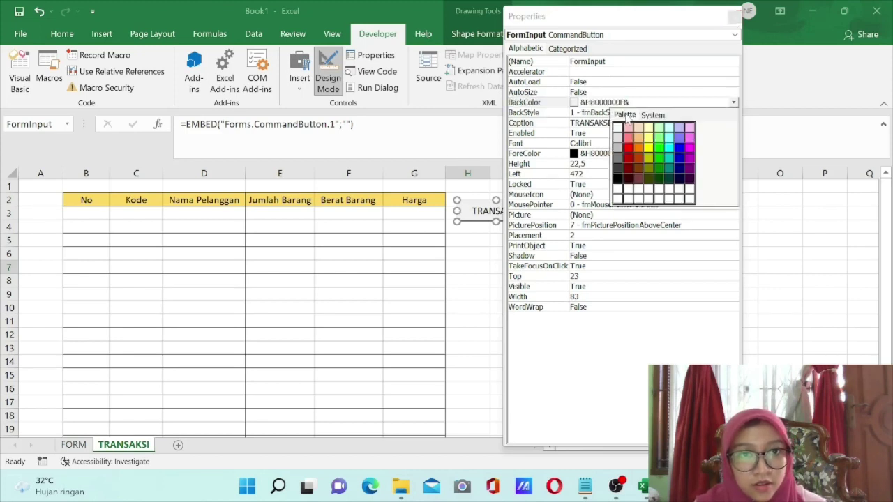
click(659, 128)
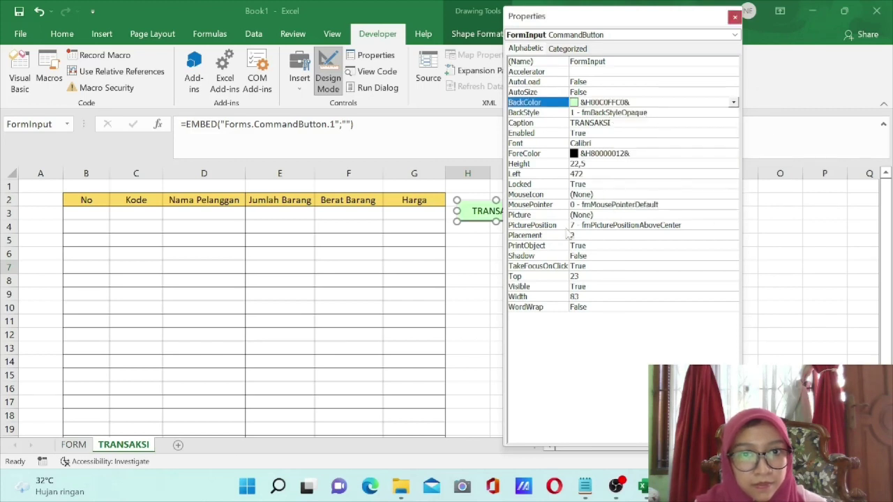
click(735, 17)
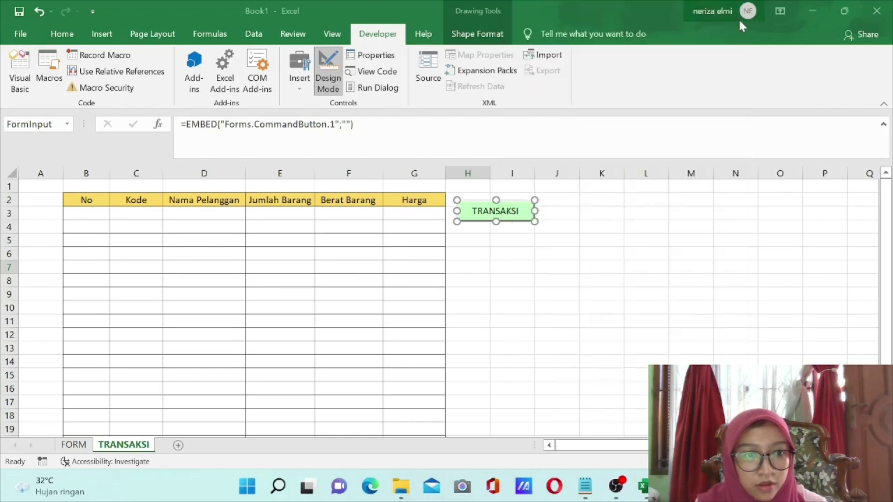
Write Sheets("Form").Select in the click procedure of the TRANSAKSI sheet's FormInput button.
right_click(518, 216)
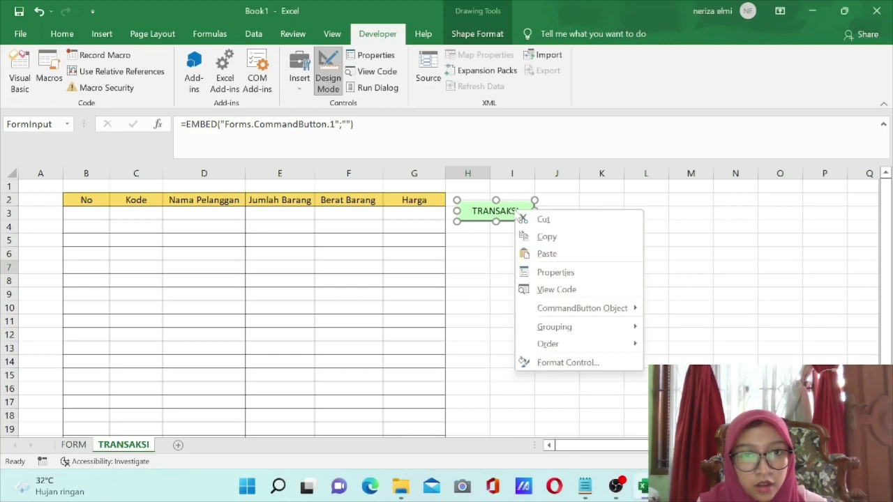
click(553, 287)
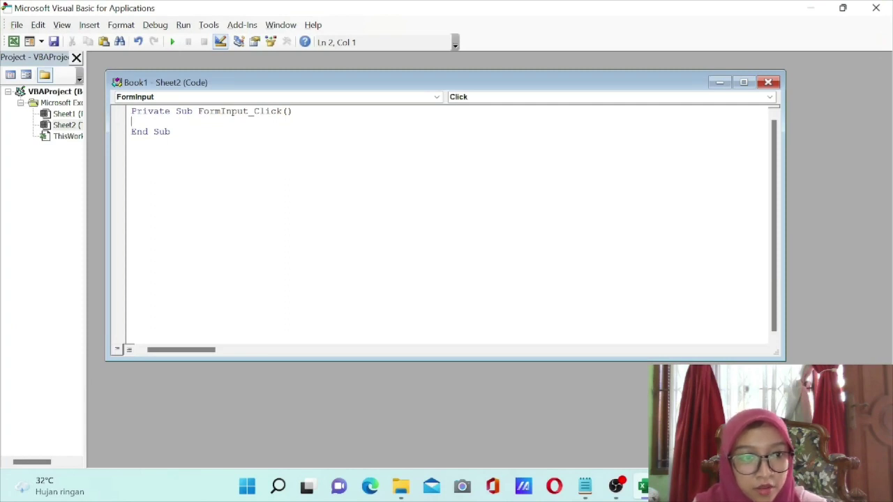
text(S)
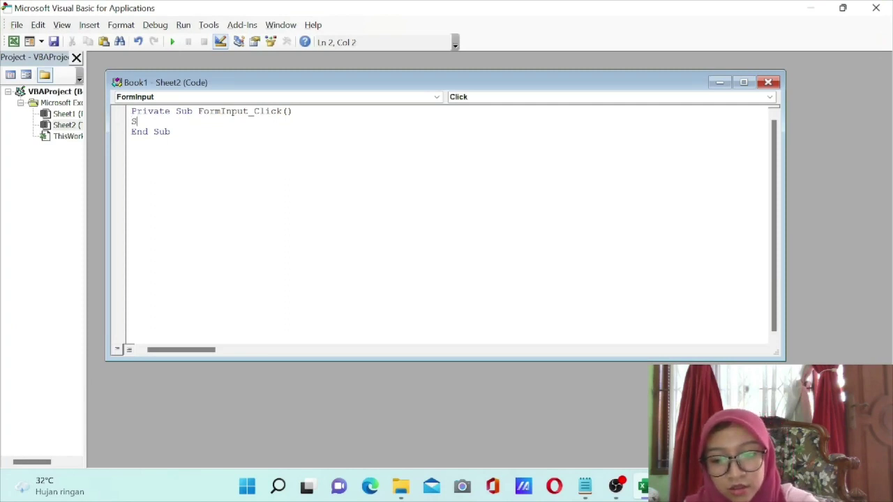
text(heets)
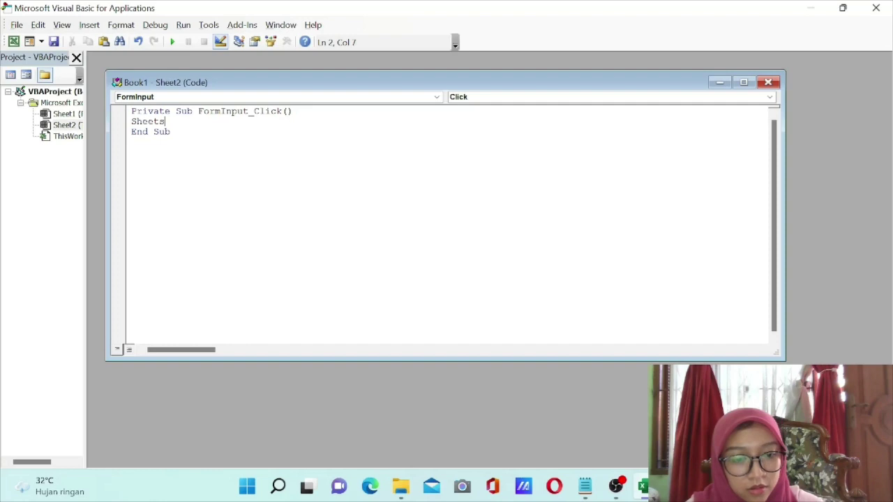
text(()
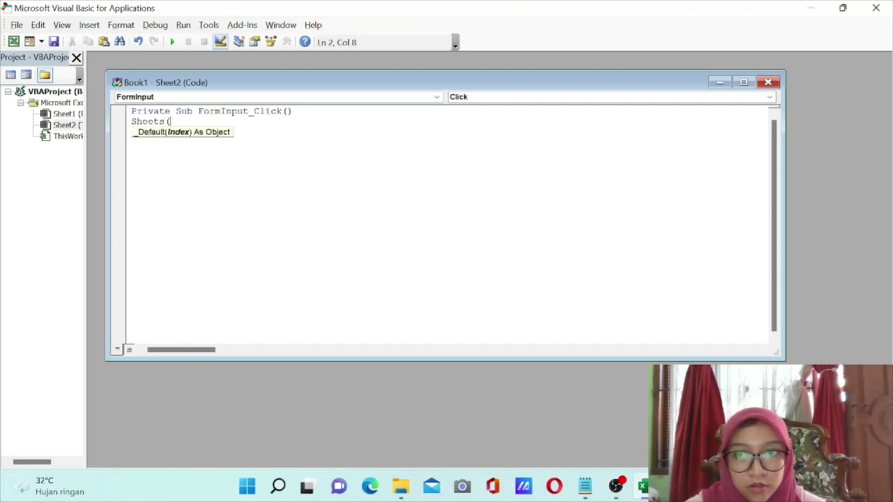
text(")
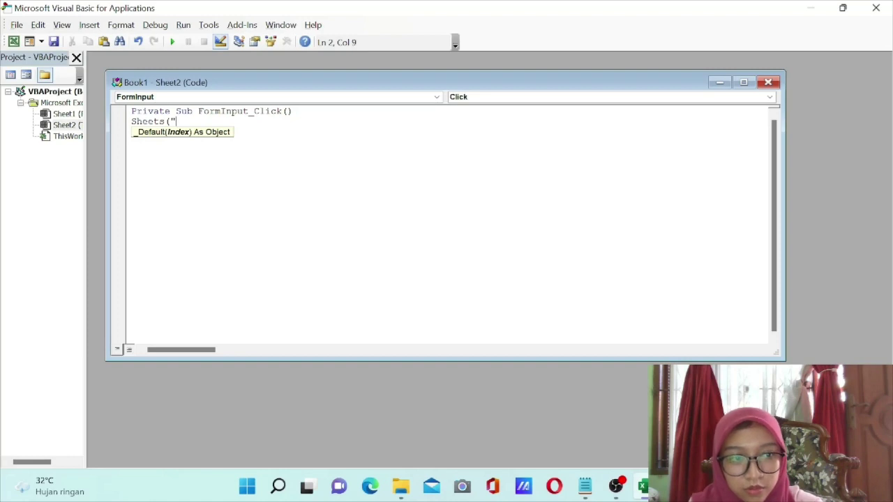
text(Fo)
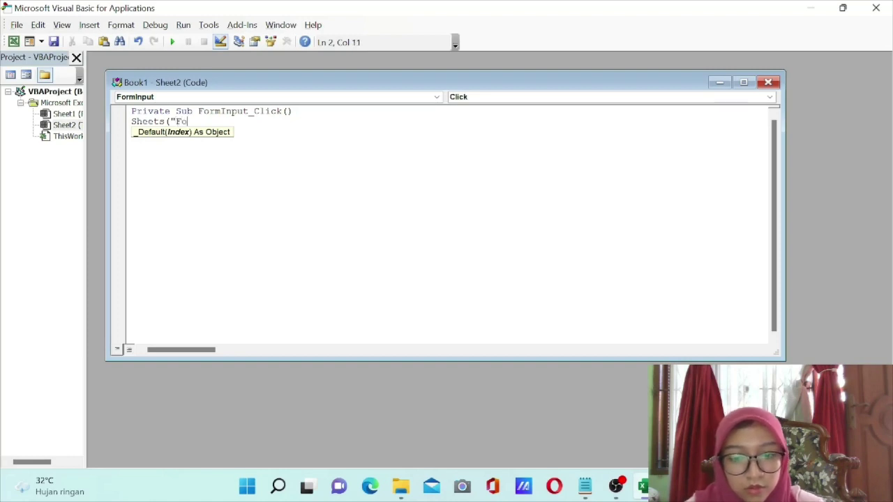
text(rm")
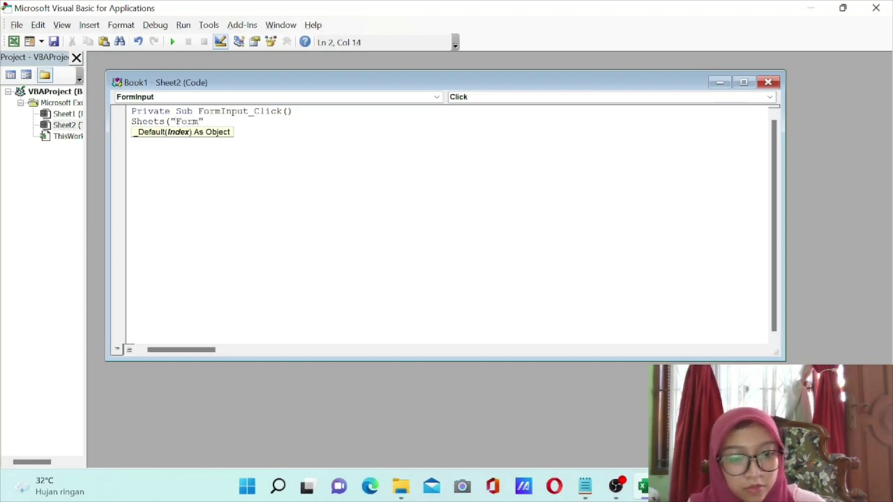
text().)
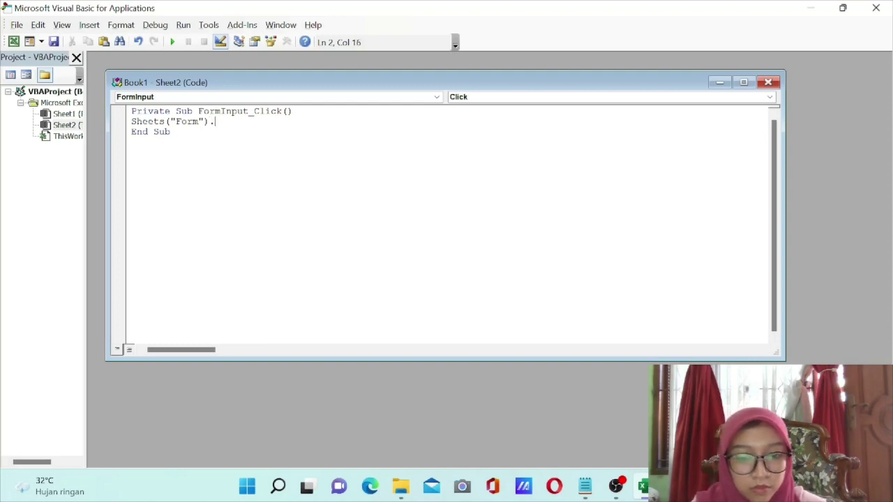
text(Select)
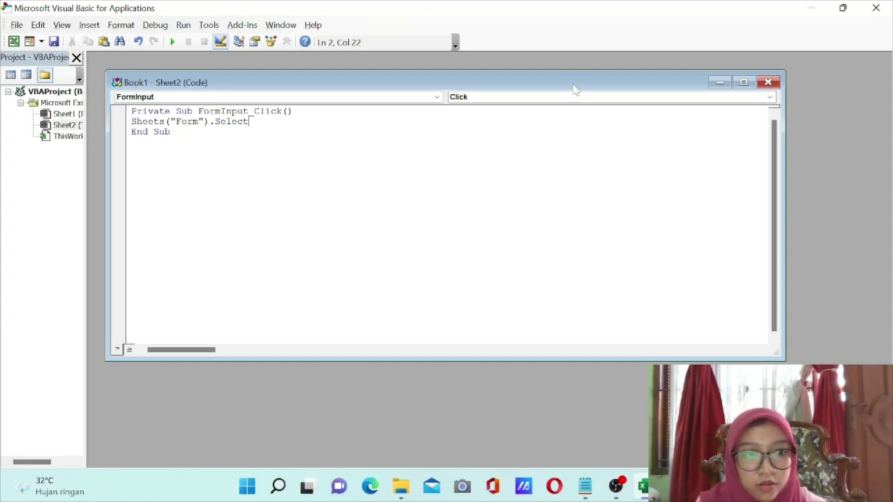
Save the workbook as Form Input Transaksi in Excel 97-2003 Workbook format, continuing past the compatibility check, and close the code editor.
click(54, 42)
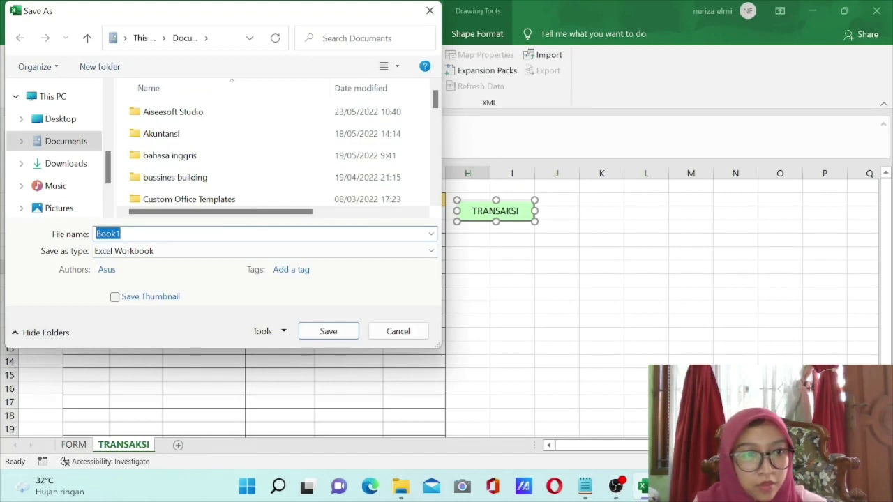
key(BackSpace)
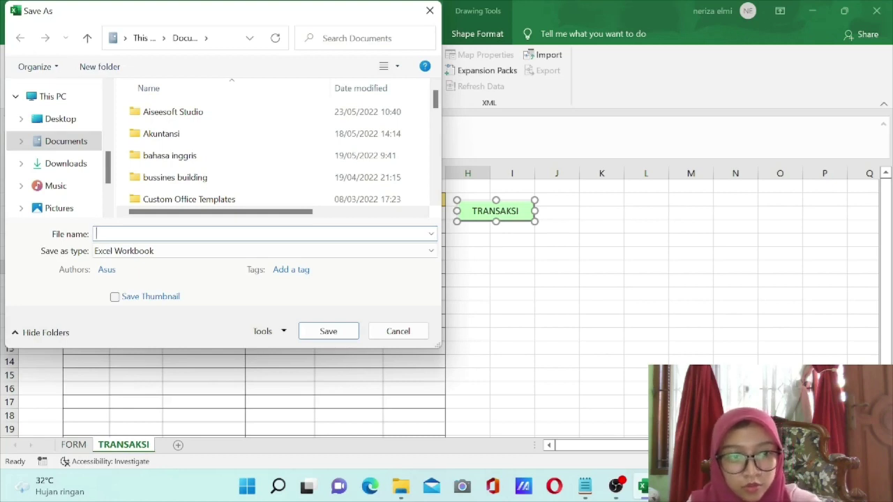
text(For)
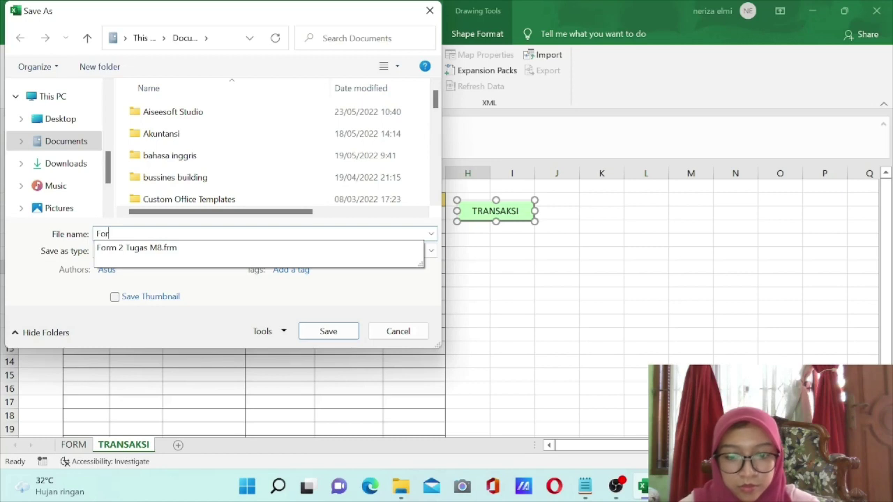
text(m Inp)
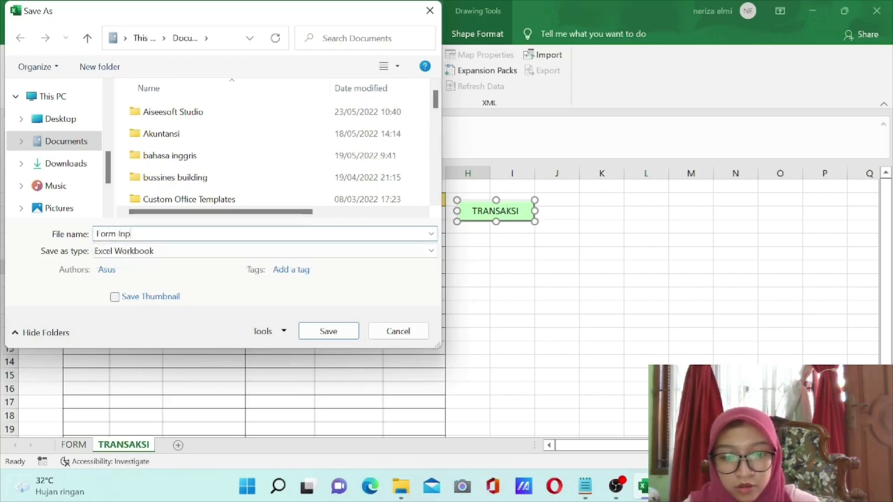
text(ut Tr)
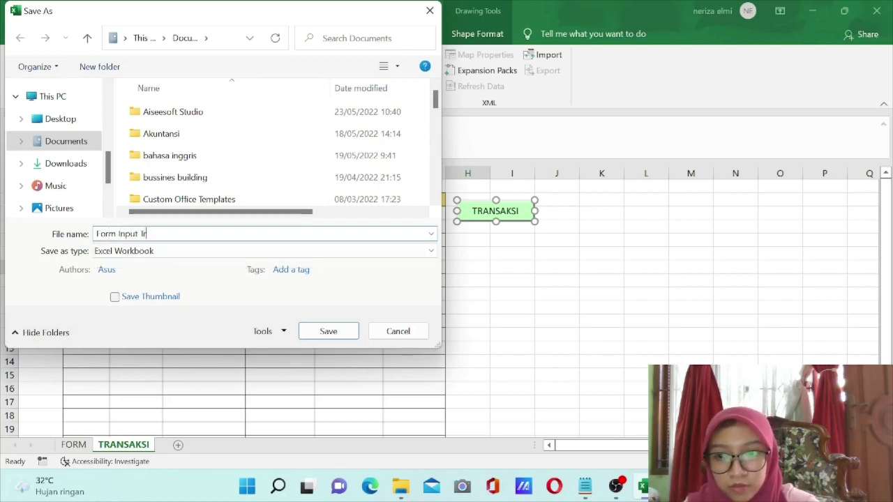
text(ansaksi)
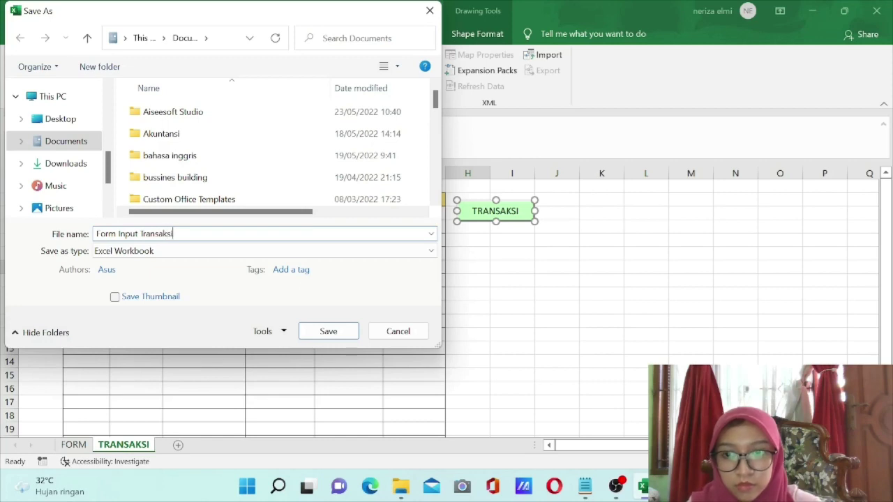
click(134, 251)
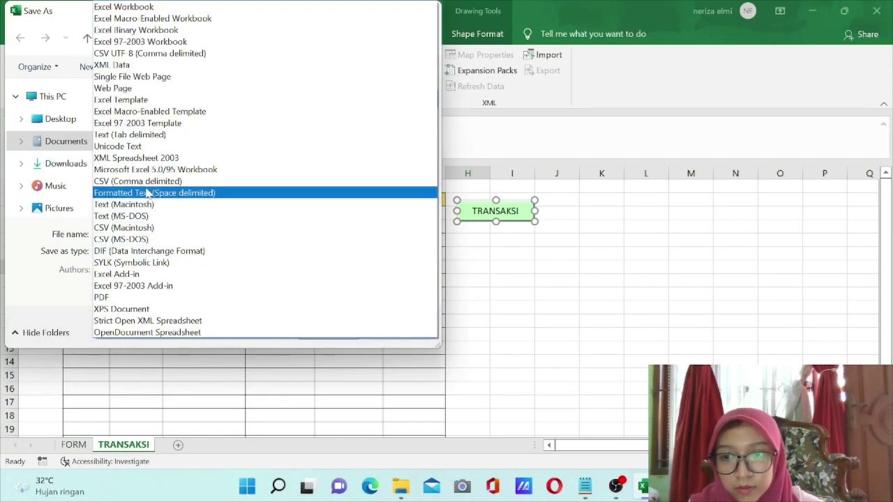
click(200, 43)
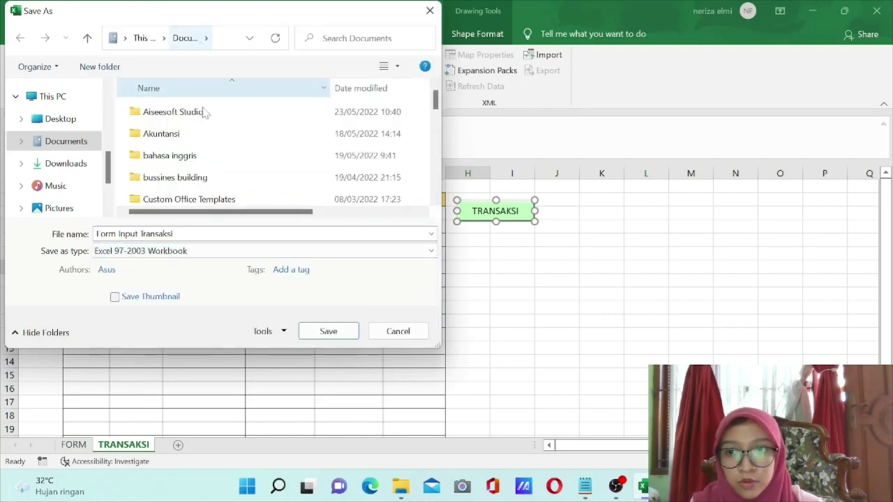
click(326, 331)
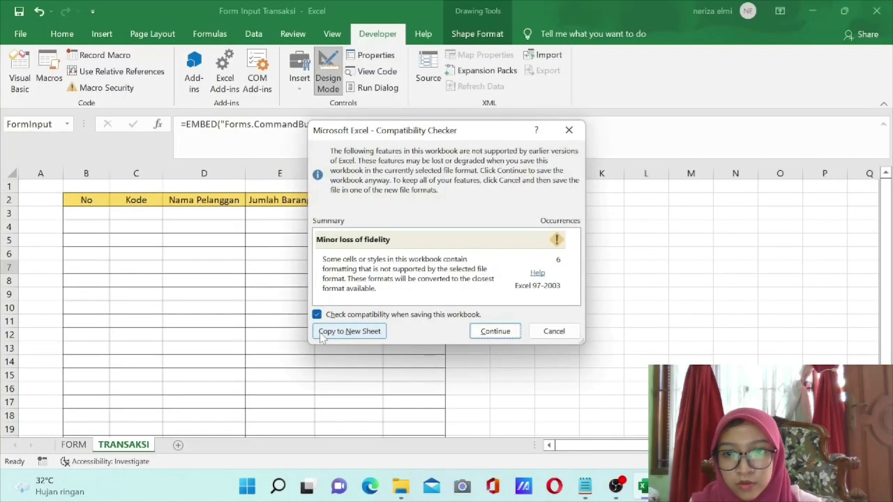
click(494, 331)
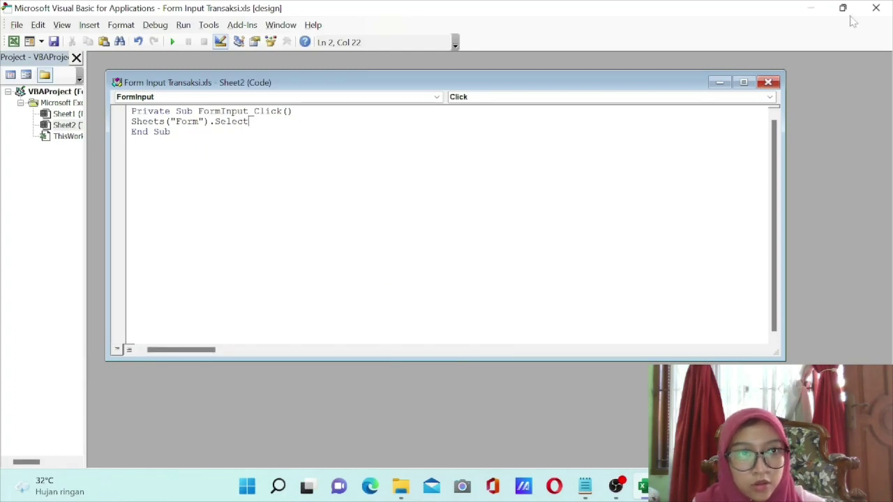
click(877, 6)
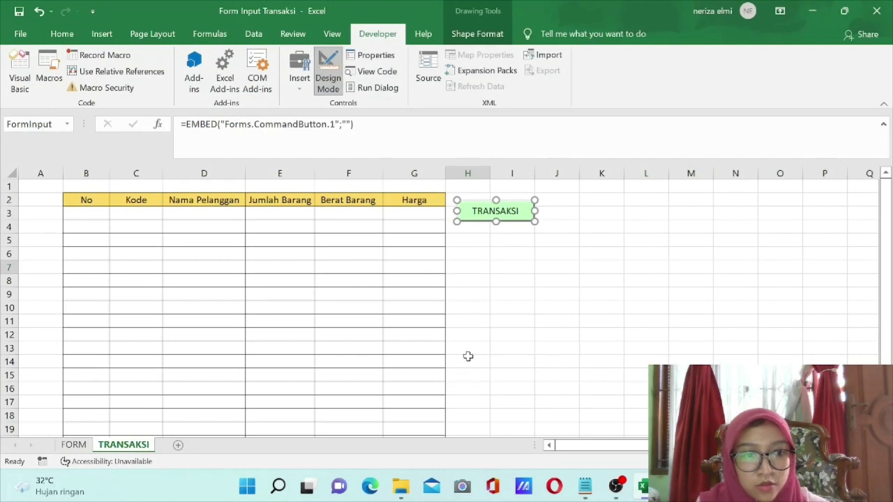
Write Sheets("Transaksi").Select in the click procedure of the FORM sheet's yellow TRANSAKSI button.
click(78, 446)
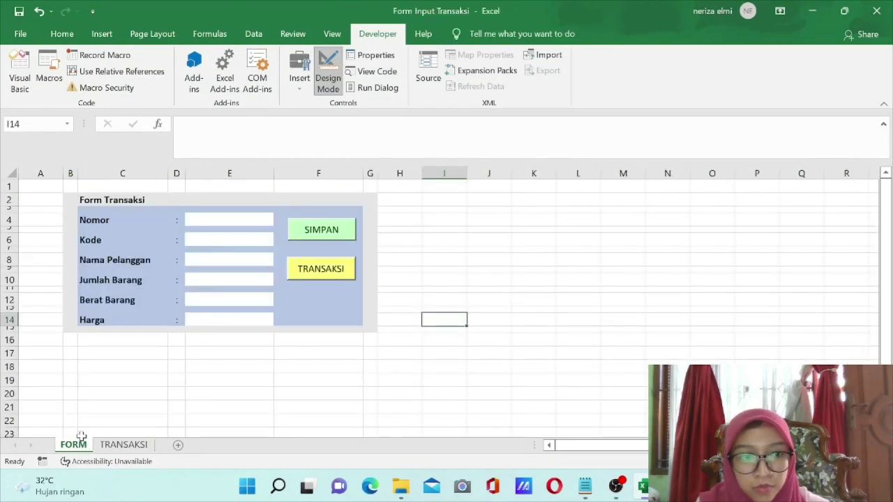
click(321, 277)
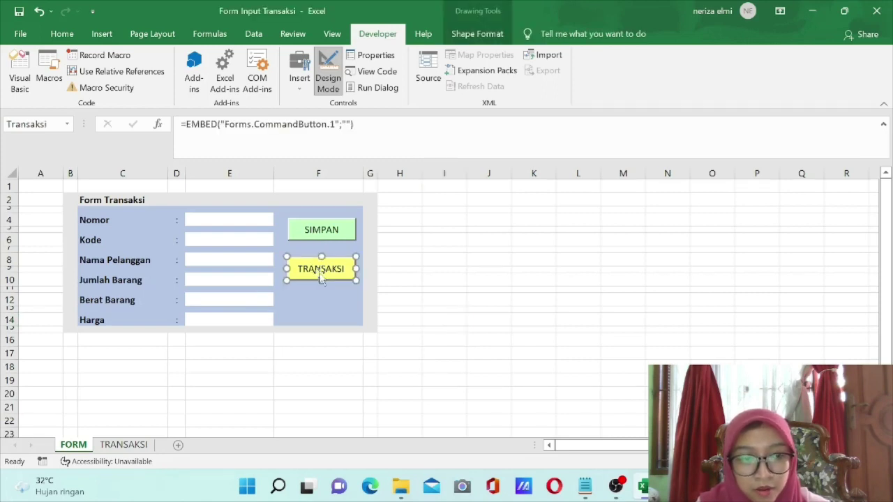
right_click(320, 277)
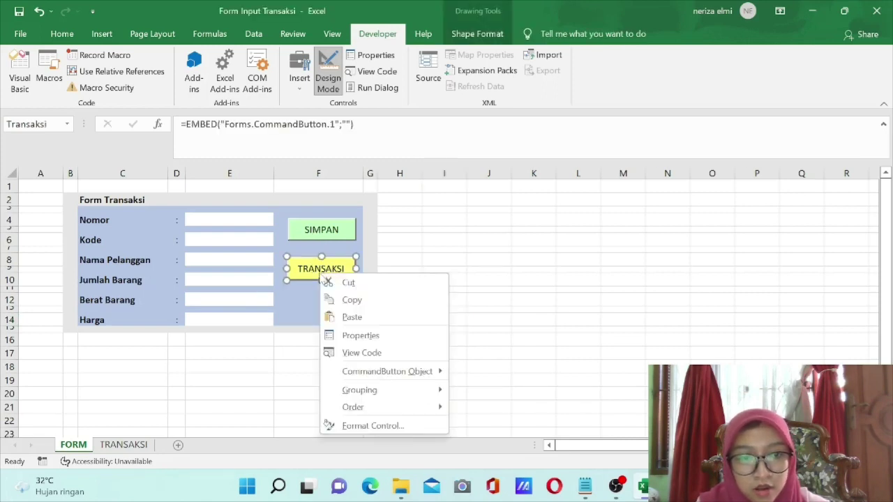
click(354, 354)
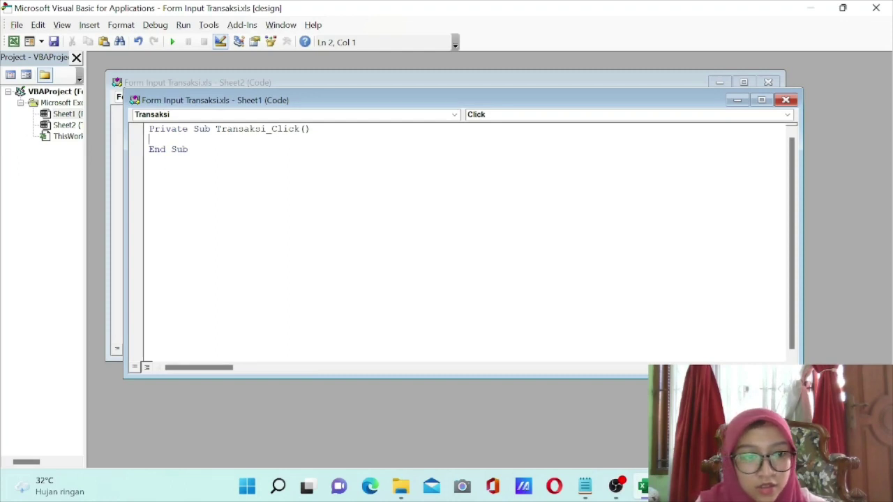
text(Sheets)
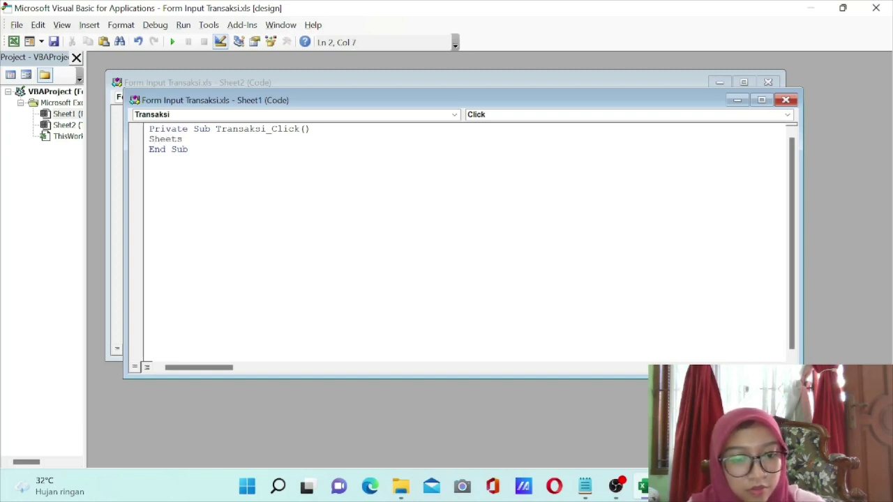
text(()
text(Tra)
key(BackSpace)
key(BackSpace)
key(BackSpace)
text("Transaksi")
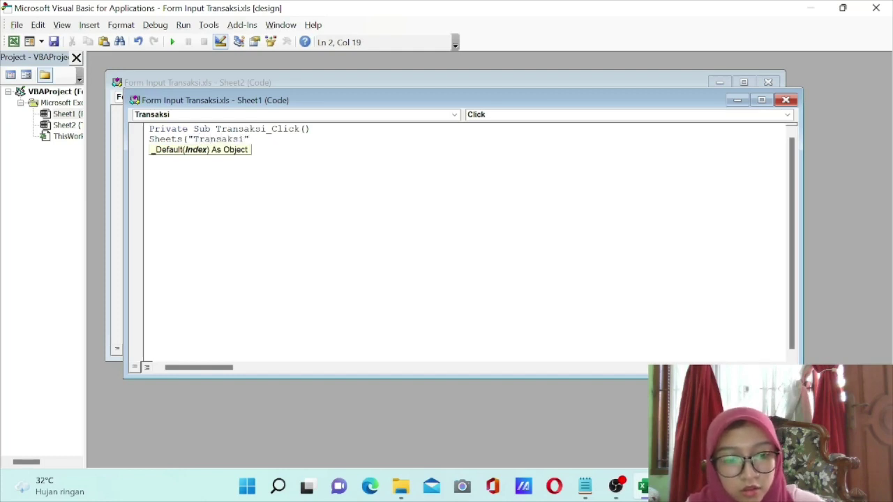
text().S)
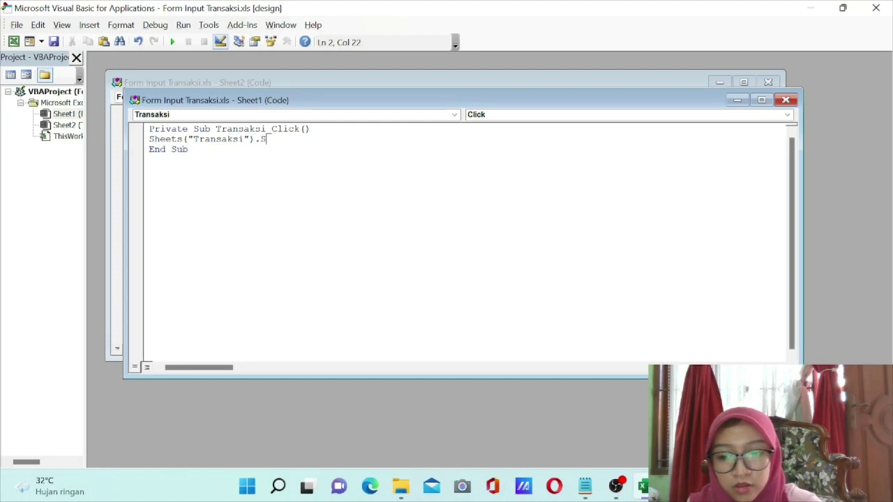
text(elect)
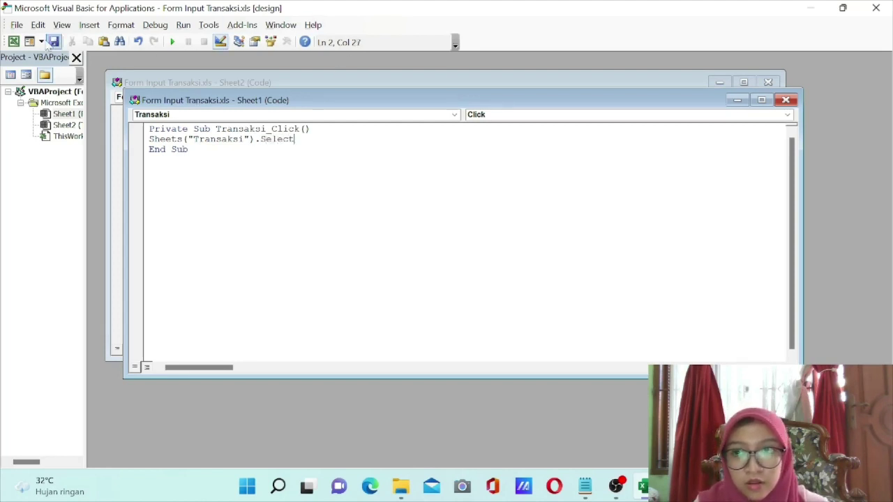
Save the workbook with the new button code, continuing past the compatibility check, and close the code editor.
click(54, 42)
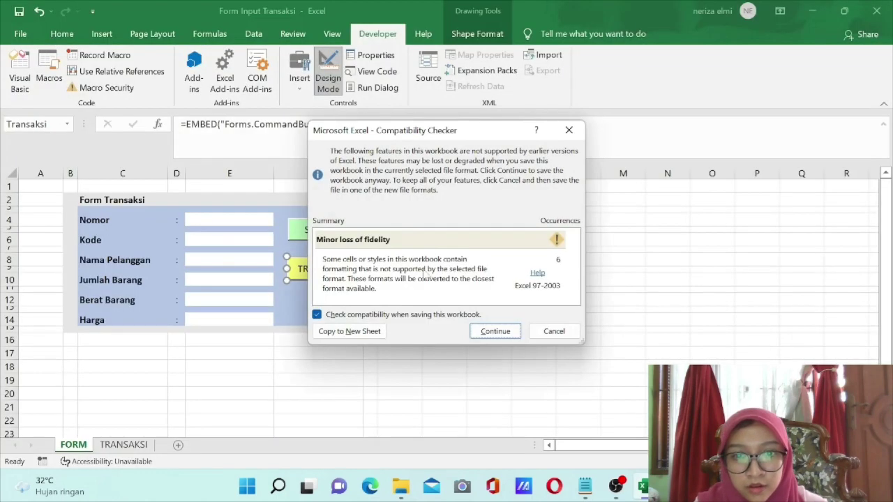
click(495, 331)
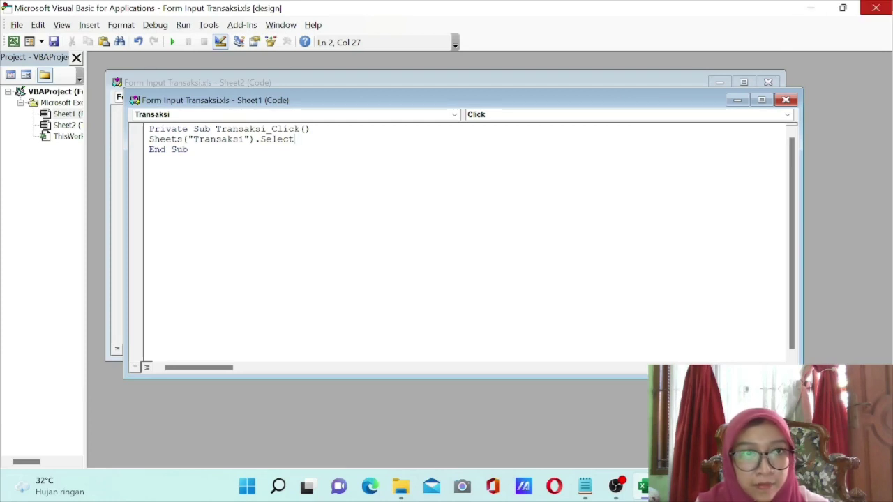
click(875, 8)
Open the click procedure of the FORM sheet's green SIMPAN button in the code editor.
click(318, 237)
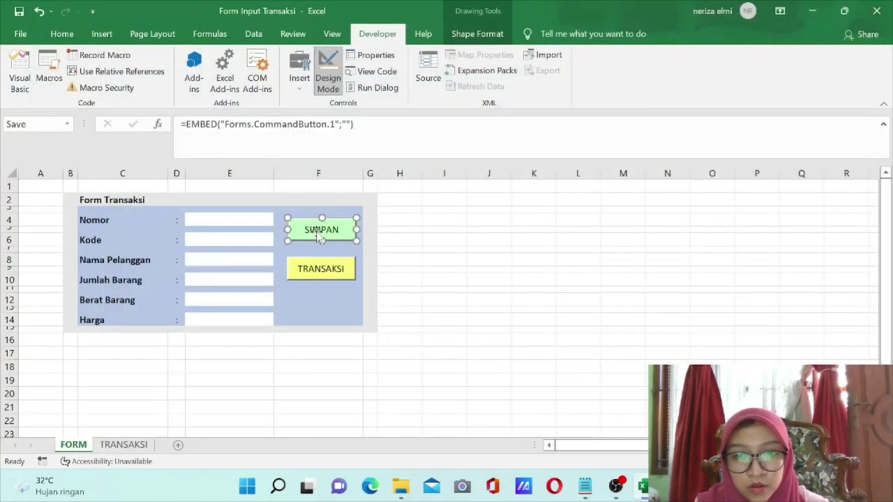
right_click(339, 232)
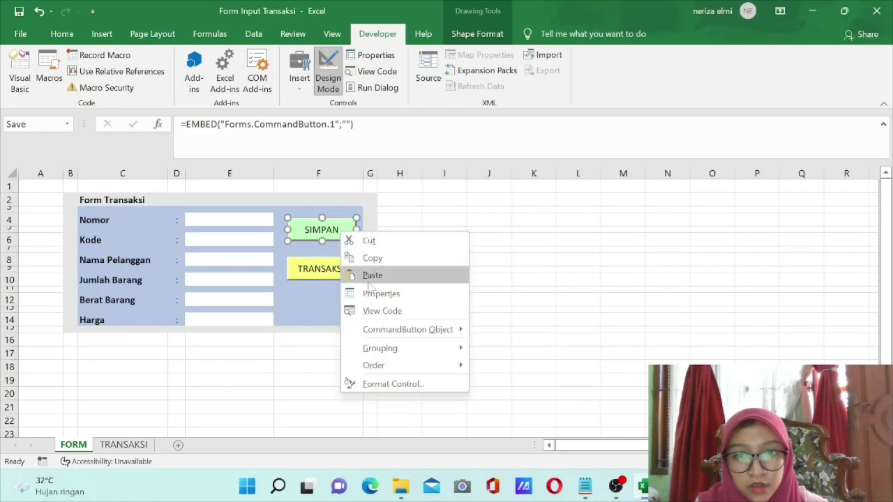
click(377, 314)
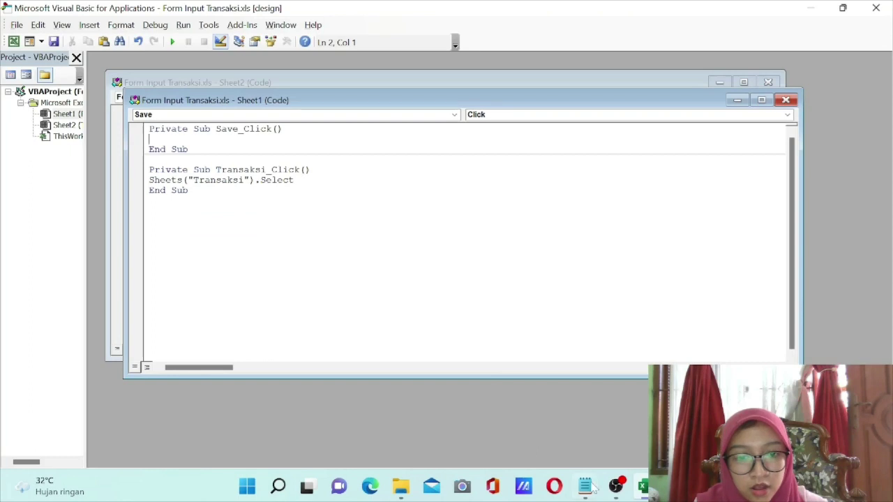
Copy the complete save routine from the untitled Notepad document and paste it into the empty Save_Click procedure.
mouse_move(585, 486)
click(568, 430)
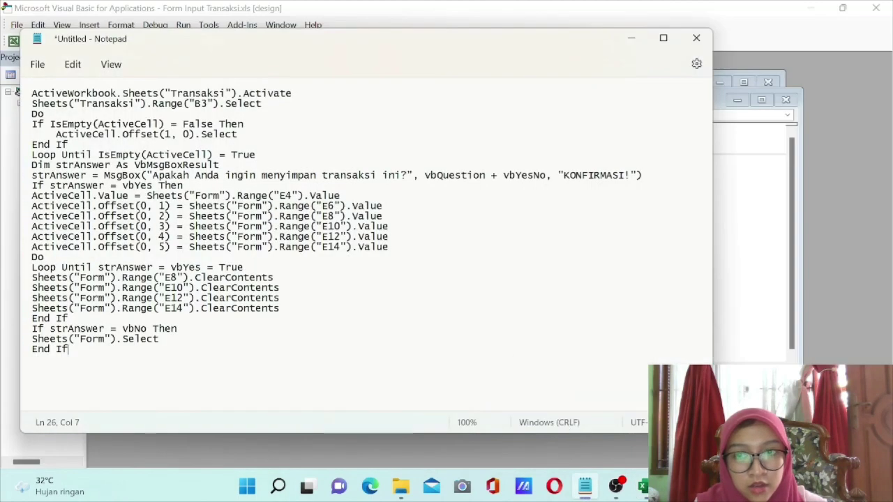
click(31, 92)
drag(32, 93, 67, 349)
key(ctrl+c)
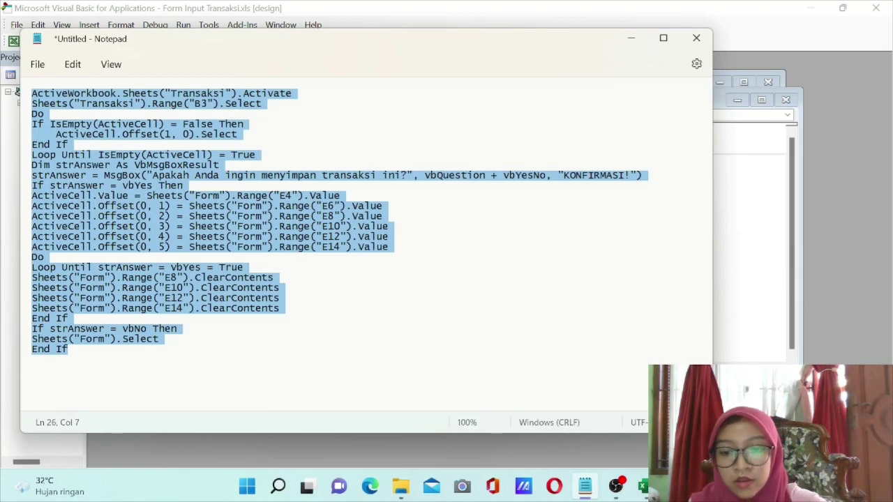
key(alt+Tab)
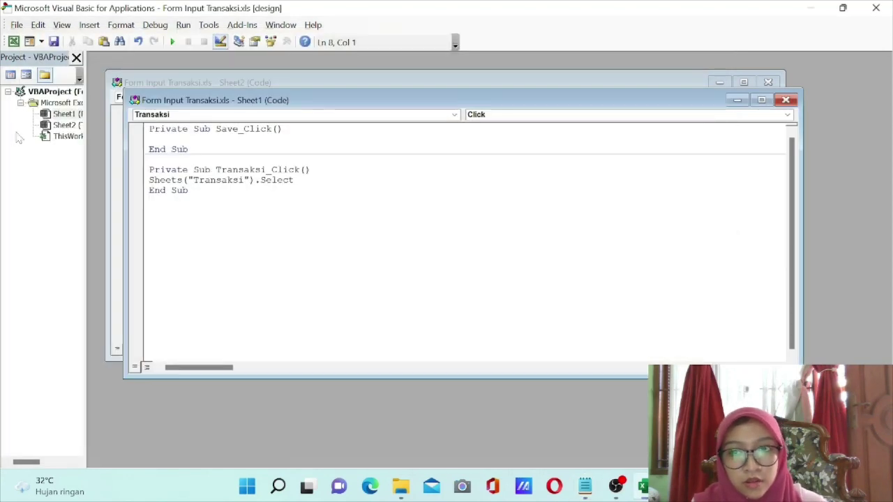
key(ctrl+v)
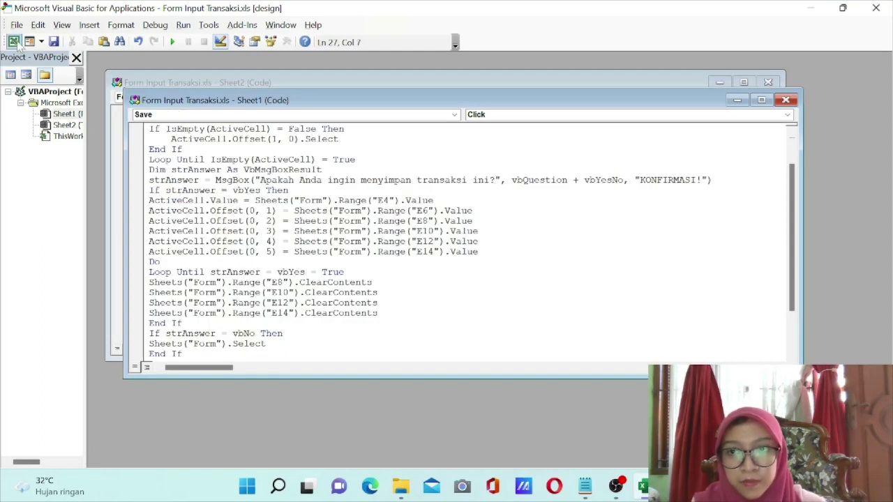
Save the workbook with the SIMPAN code, continuing past the compatibility check, and close the code editor.
click(52, 41)
click(495, 332)
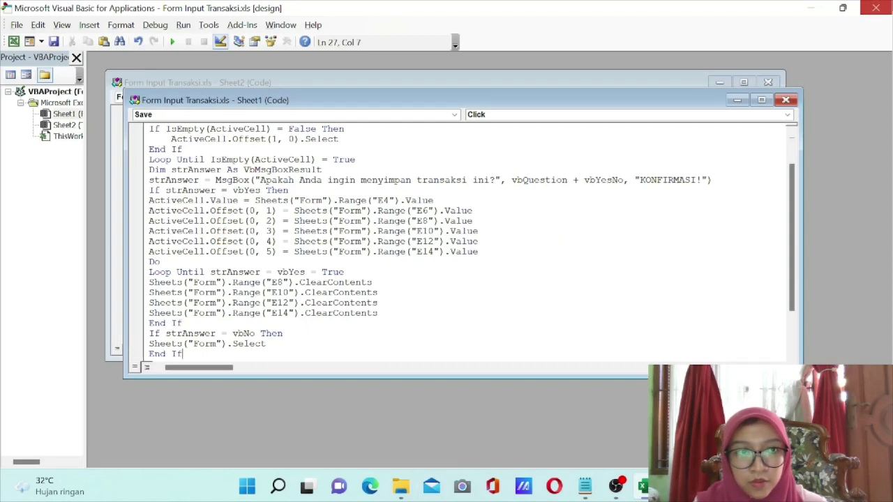
click(876, 8)
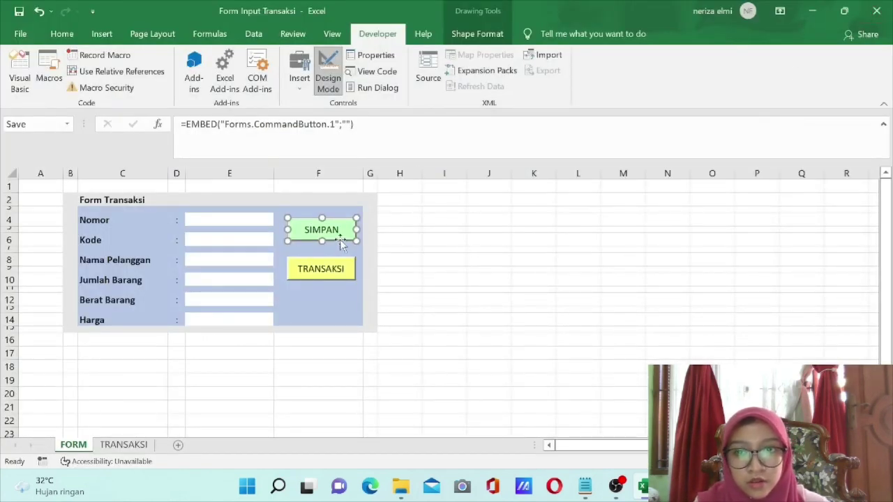
Reopen the SIMPAN button's code and match its Range("B3") starting cell with the first No cell on the TRANSAKSI sheet.
right_click(340, 239)
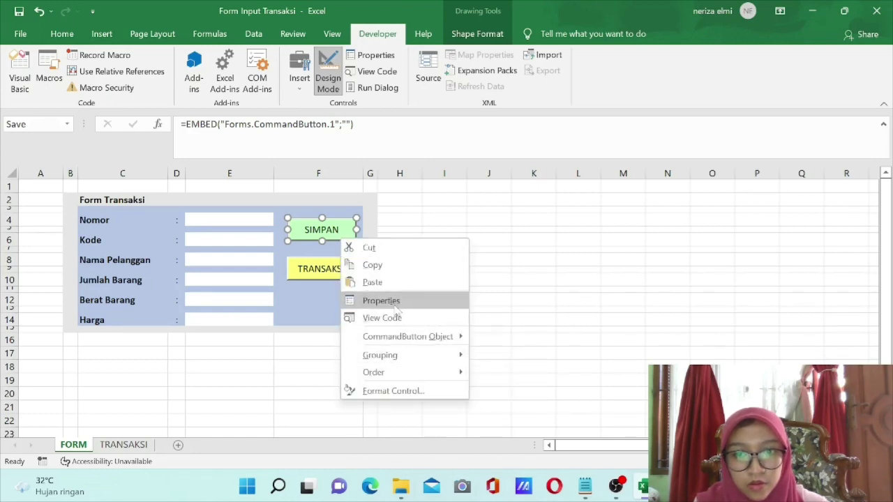
click(390, 317)
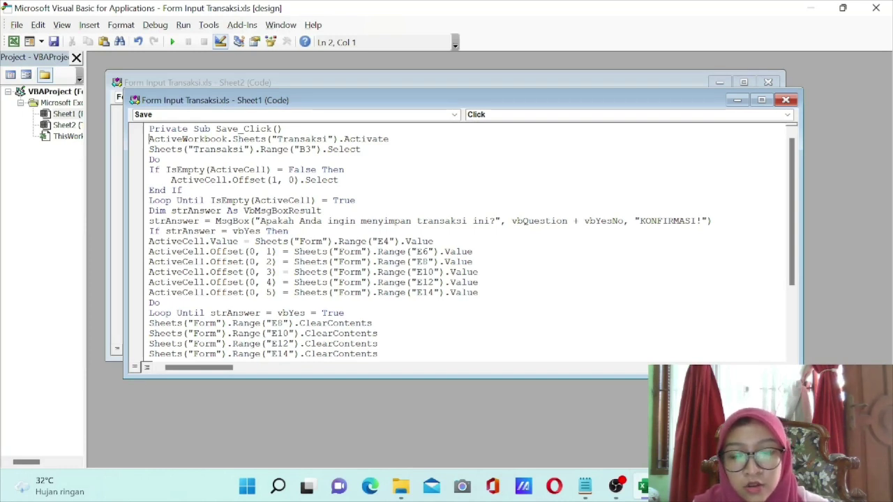
mouse_move(642, 486)
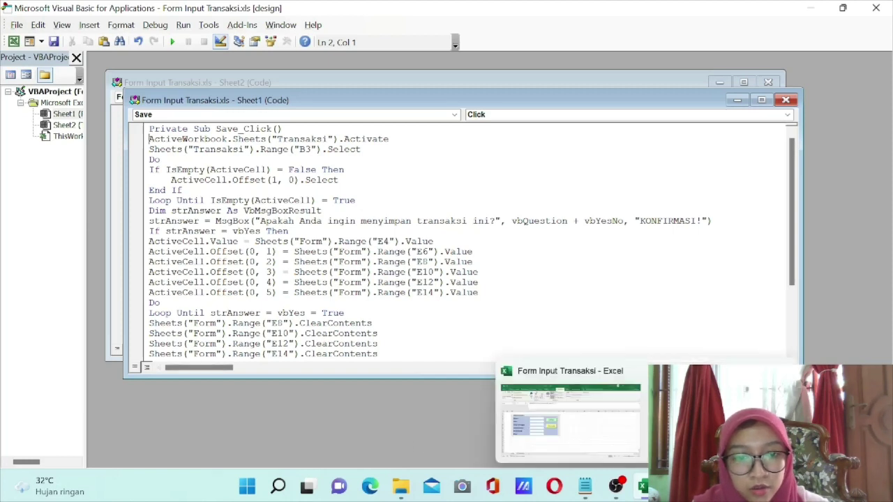
click(591, 447)
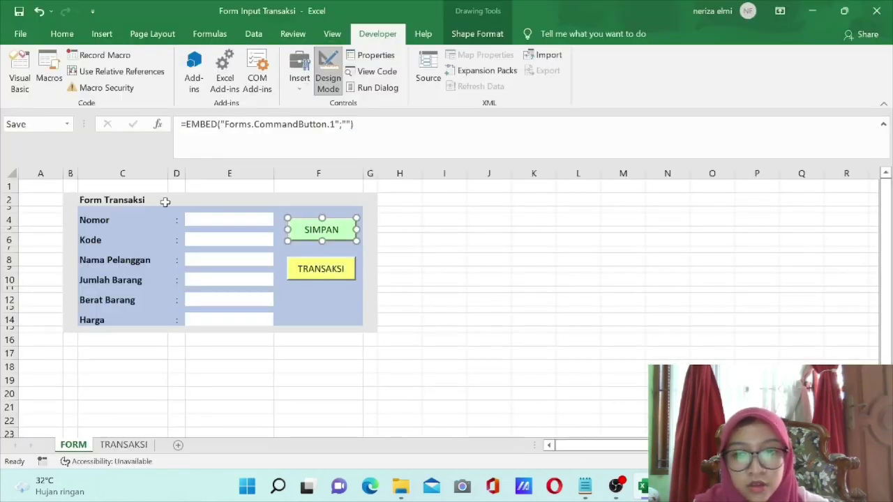
click(140, 444)
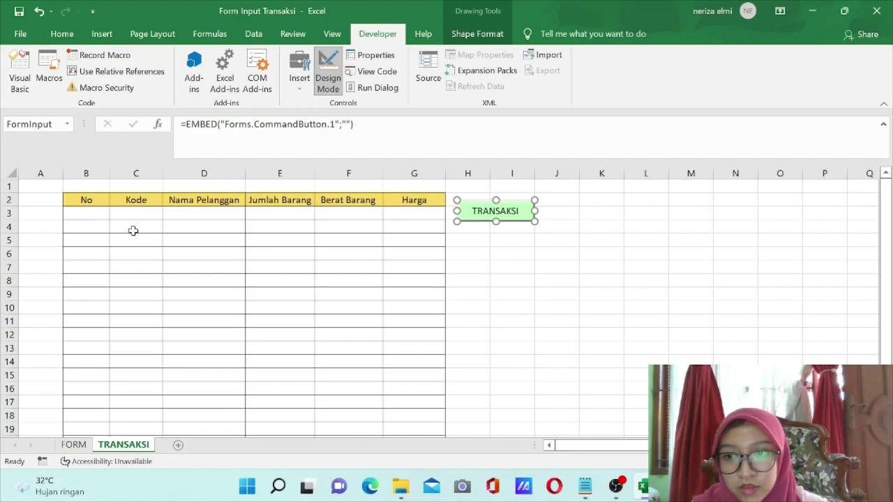
click(81, 214)
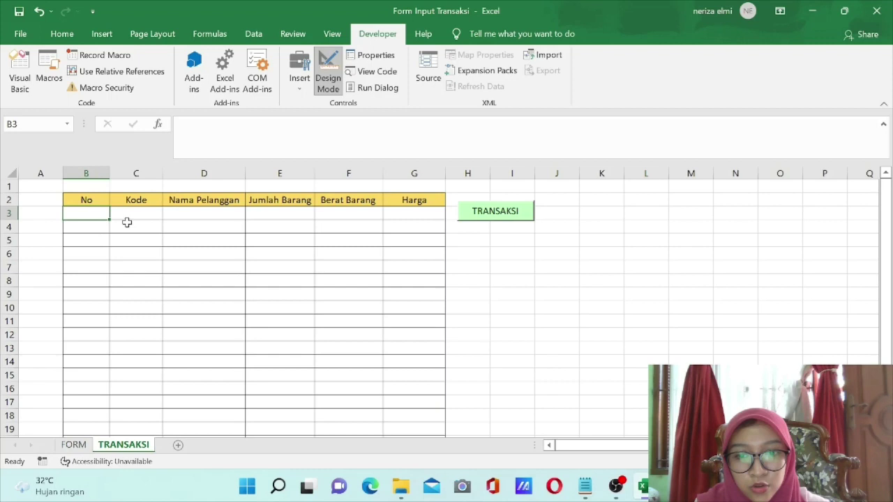
Compare the code's ActiveCell value lines with the FORM sheet's input cells and the TRANSAKSI table columns.
mouse_move(643, 486)
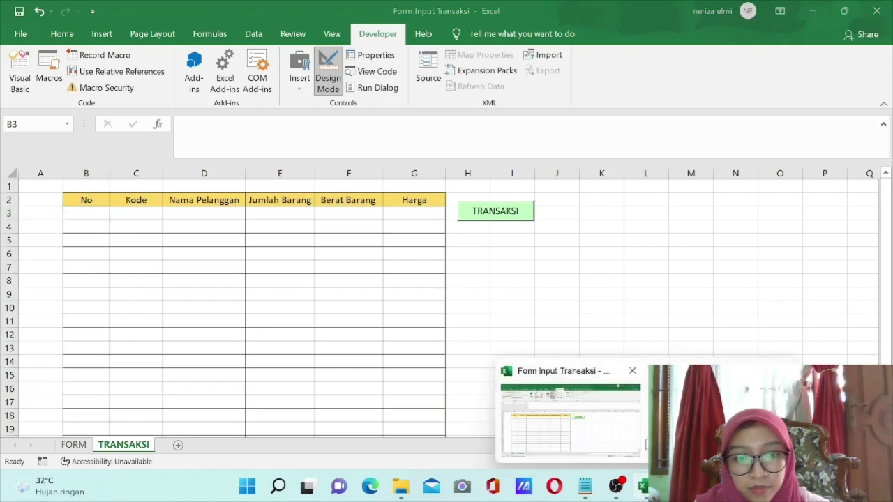
click(662, 425)
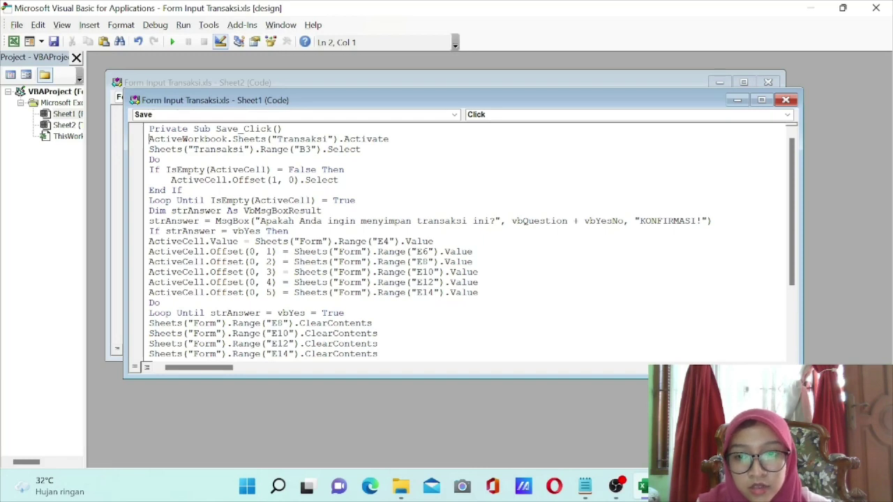
click(588, 425)
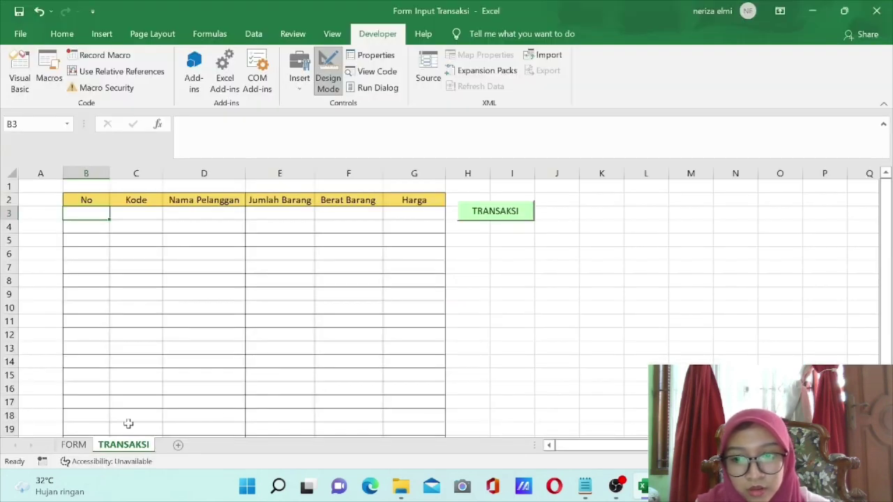
click(76, 445)
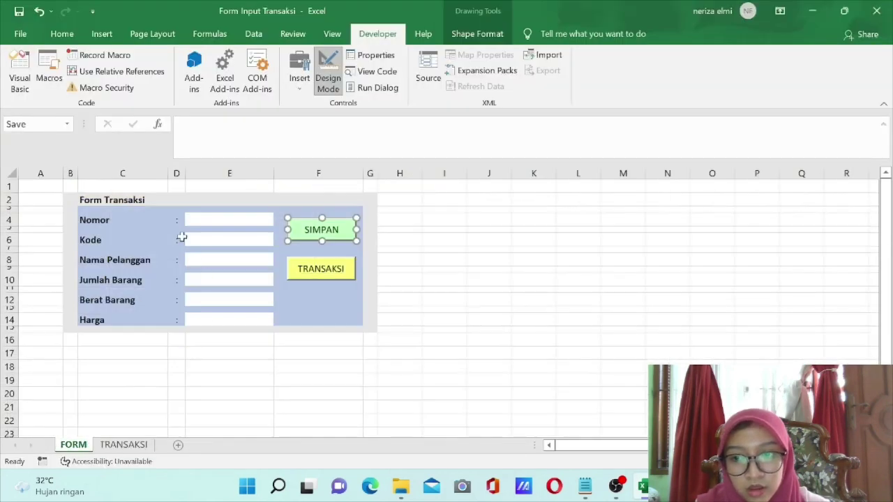
click(125, 445)
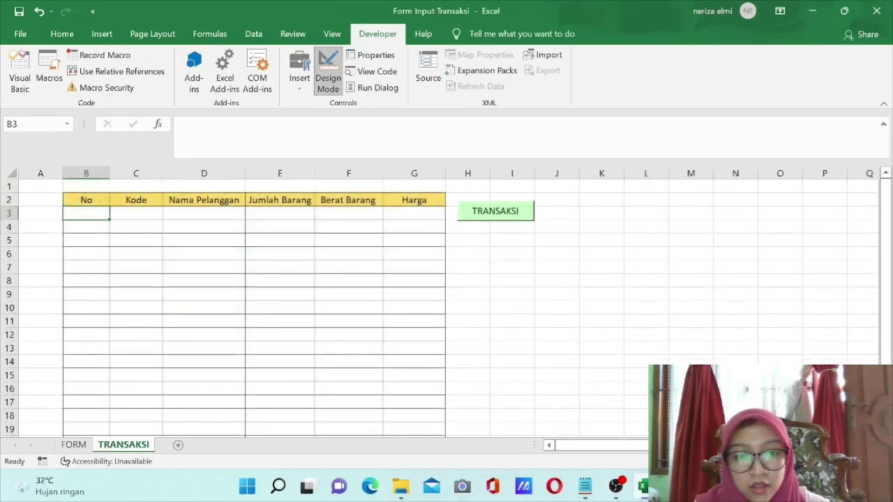
Examine the ClearContents and vbNo lines of Save_Click against the FORM sheet, then close the code editor.
key(alt+F11)
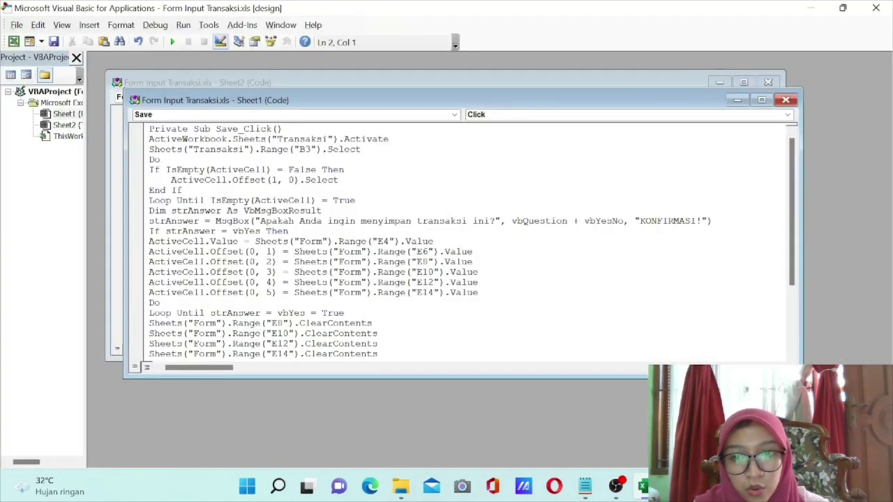
scroll(460, 244, down, 3)
click(244, 282)
mouse_move(584, 486)
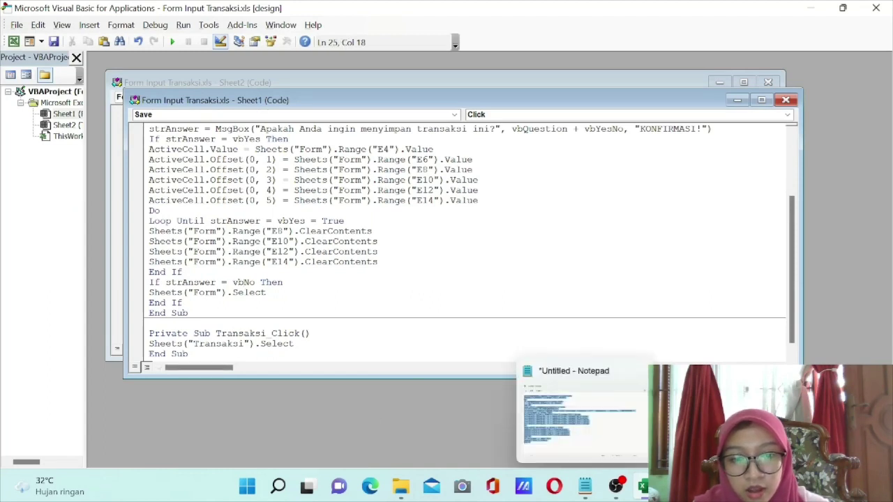
mouse_move(643, 486)
click(614, 401)
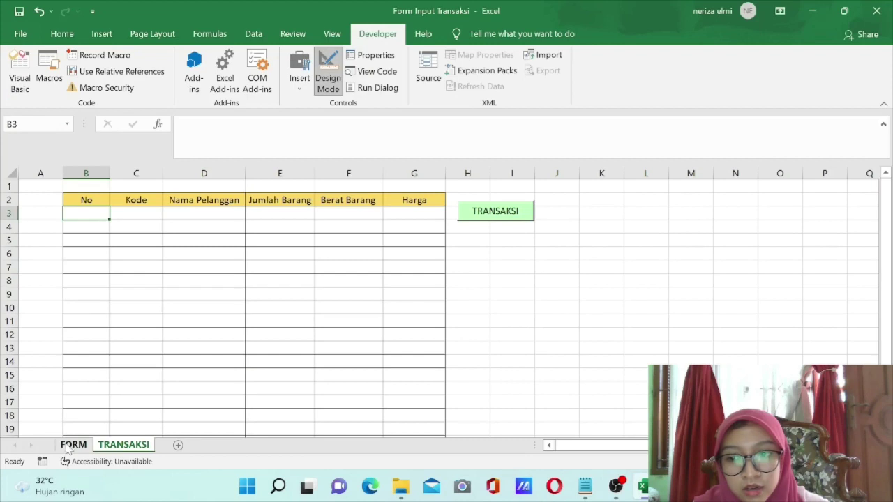
click(72, 445)
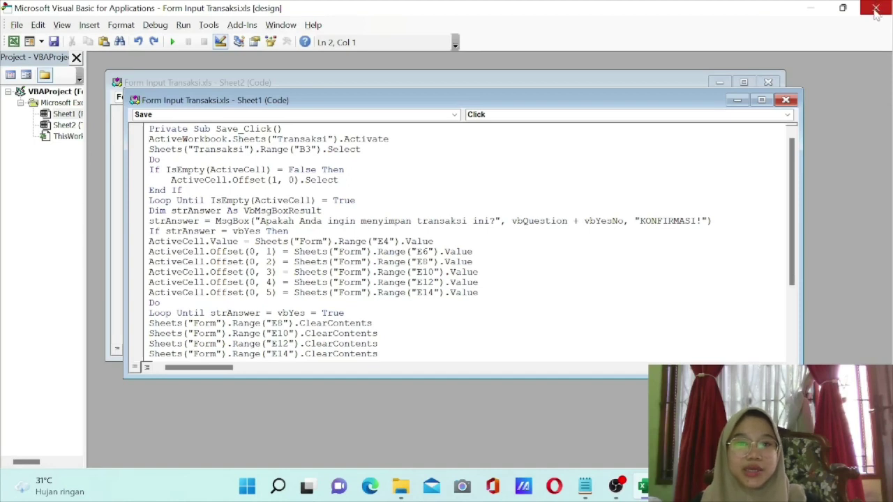
click(877, 9)
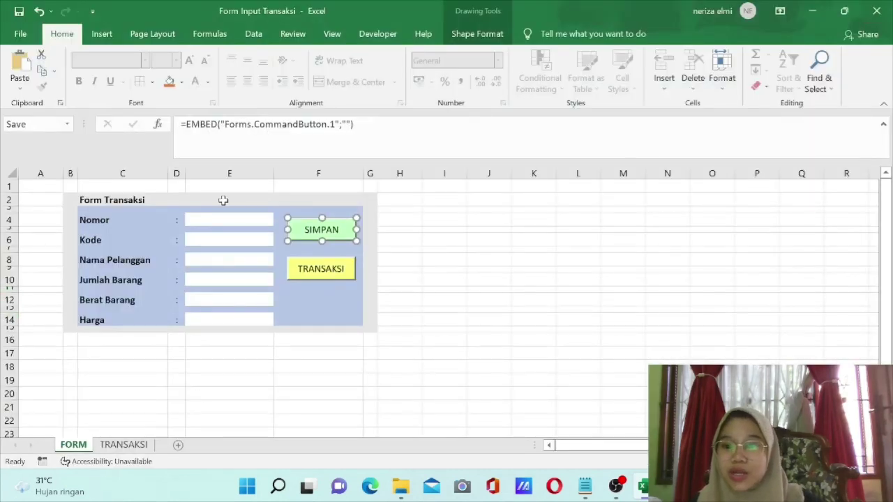
Enter the formula =No+COUNT(TRANSAKSI!B3:B20) in the FORM sheet's Nomor cell, E4.
click(231, 219)
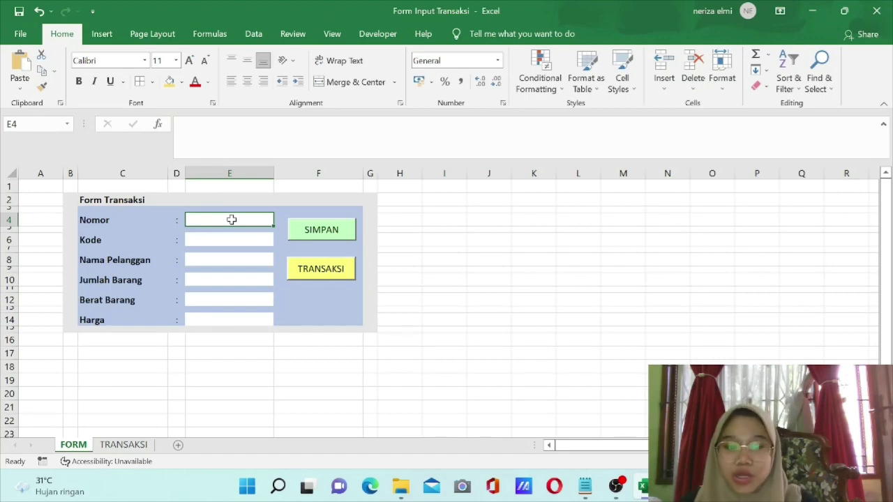
text(=N0)
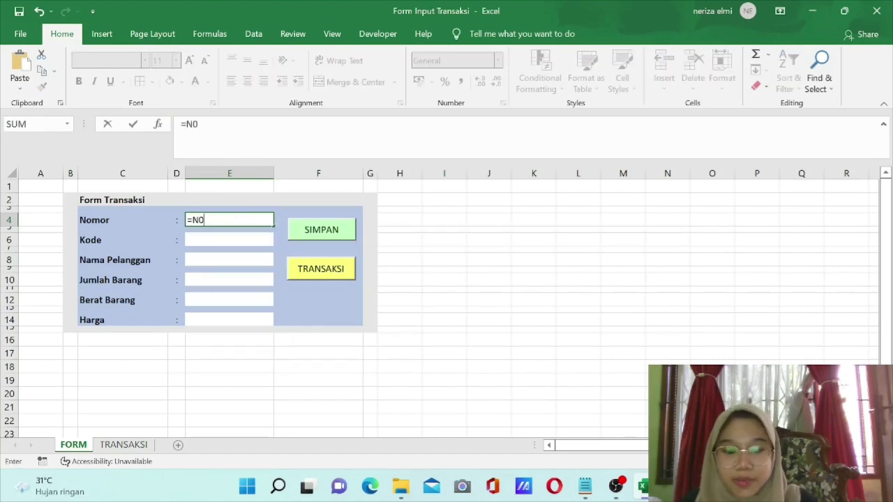
key(BackSpace)
text(o)
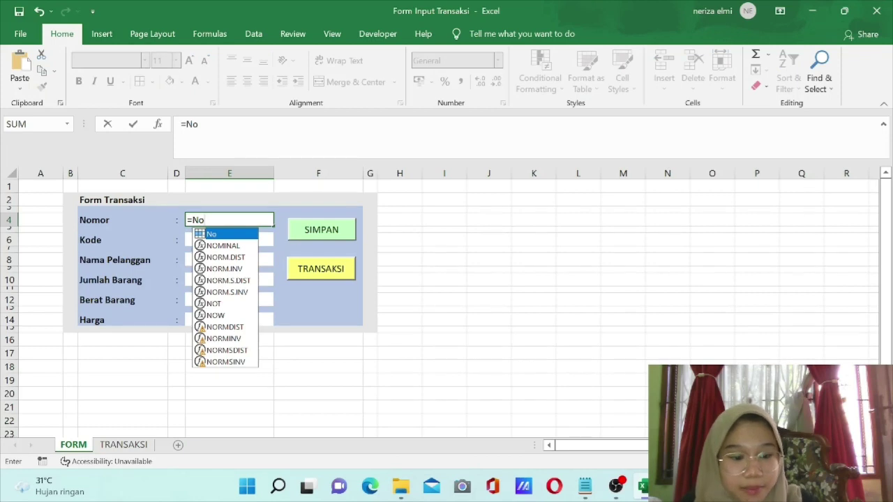
text(+)
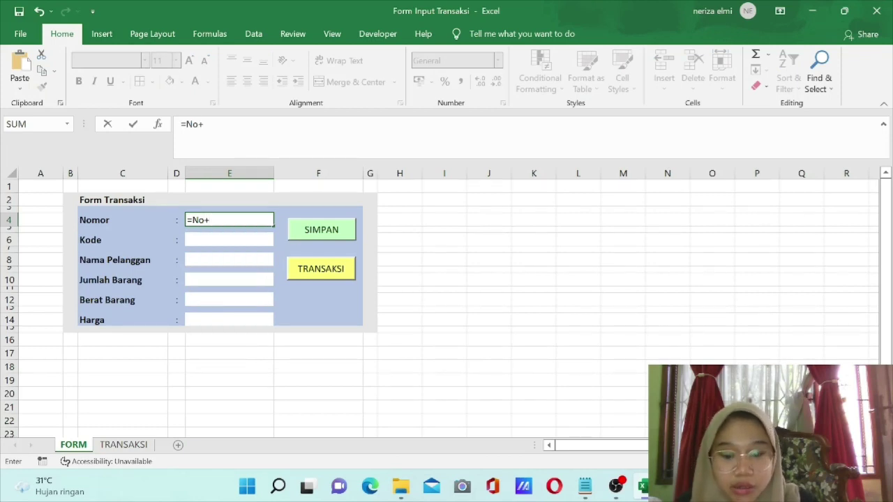
text(Count)
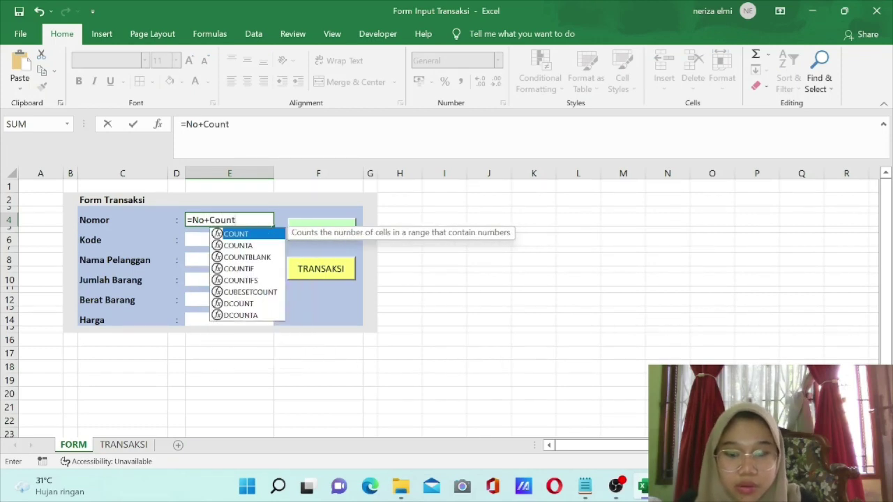
text(()
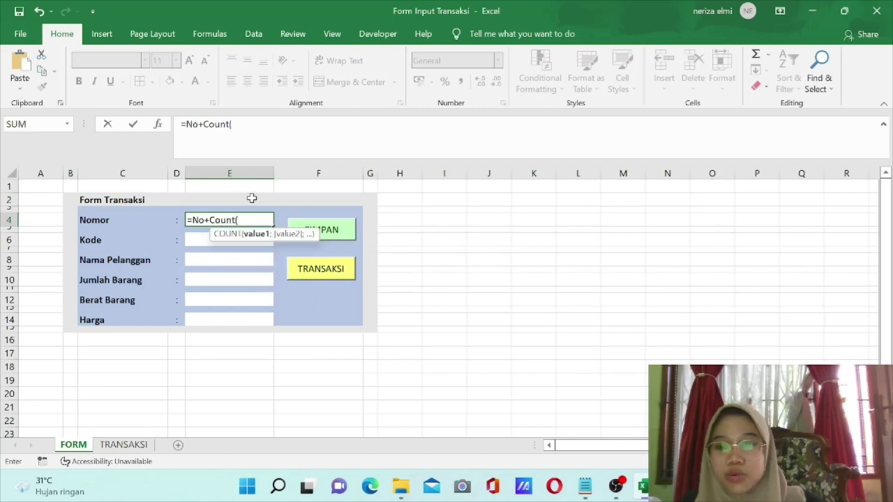
click(124, 445)
drag(72, 212, 74, 419)
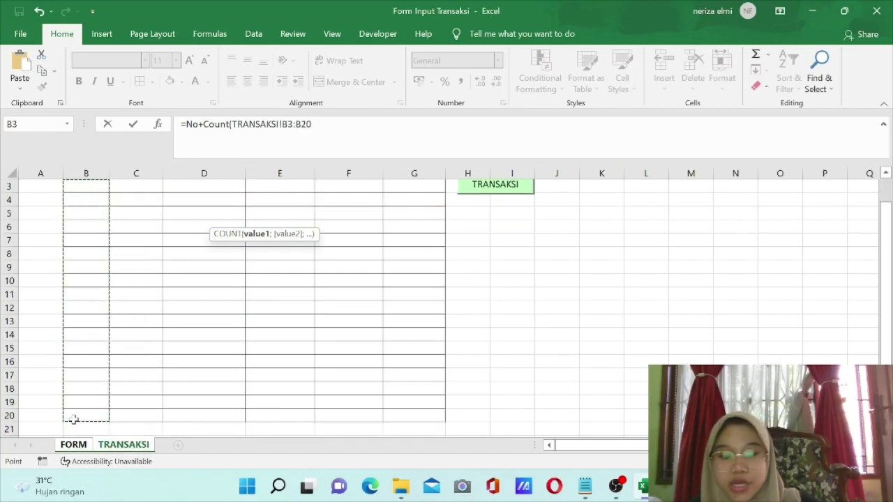
click(74, 445)
key(Return)
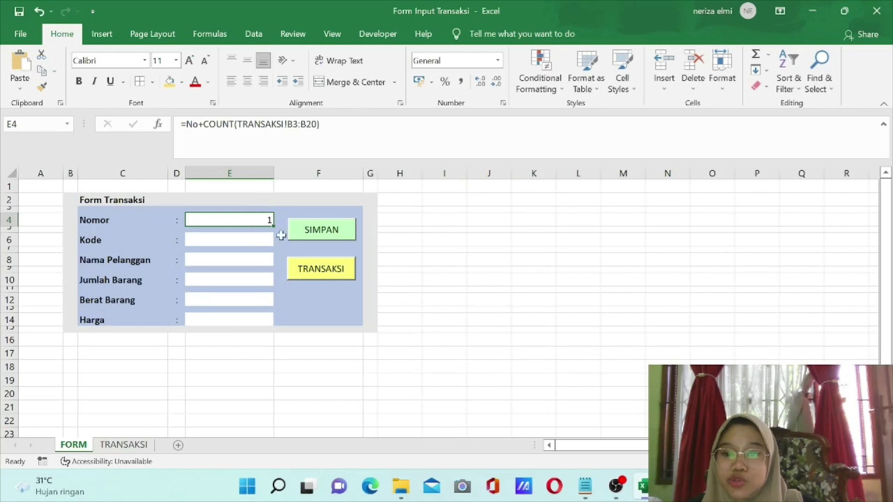
Check the first entry cell of the No column, B3, on the TRANSAKSI sheet.
click(113, 435)
click(118, 444)
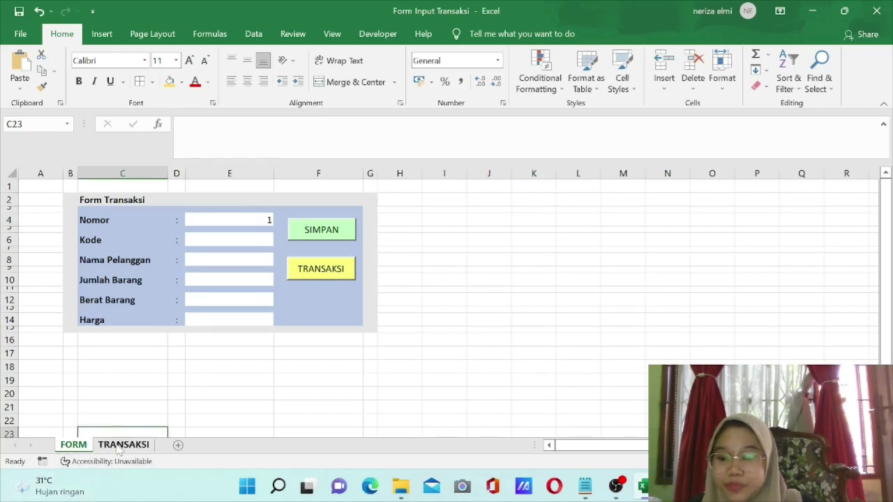
click(88, 216)
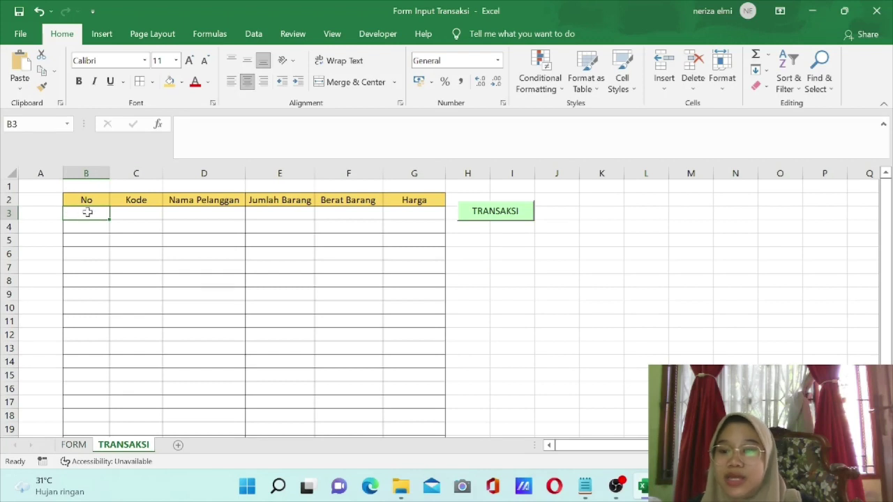
Test the FORM sheet's automatic Nomor by entering 1 in B3 of the TRANSAKSI sheet, and clear B3 after checking.
text(1)
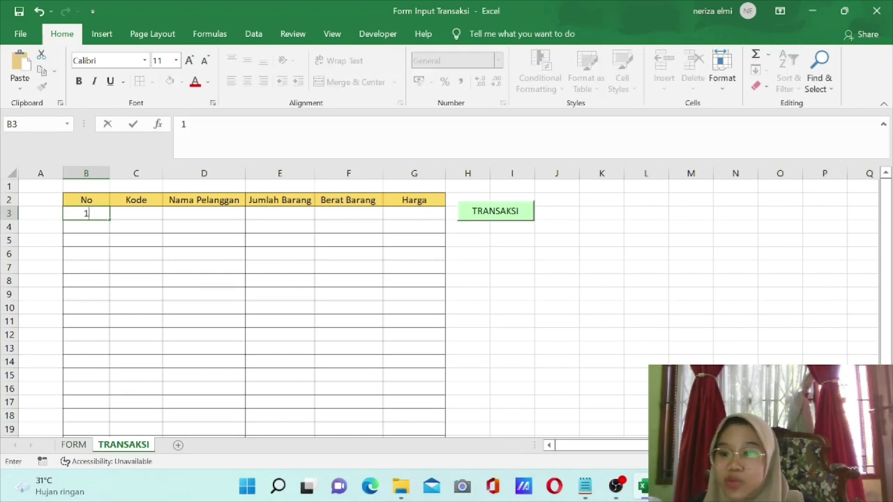
click(80, 446)
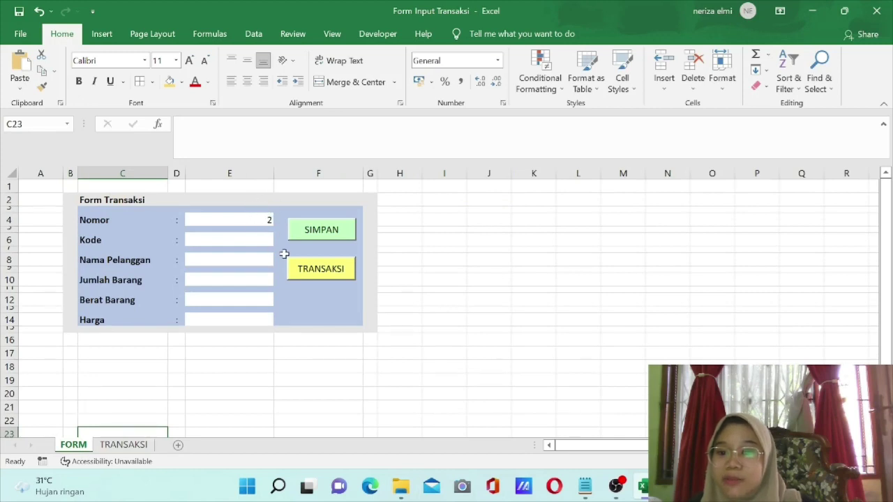
click(124, 444)
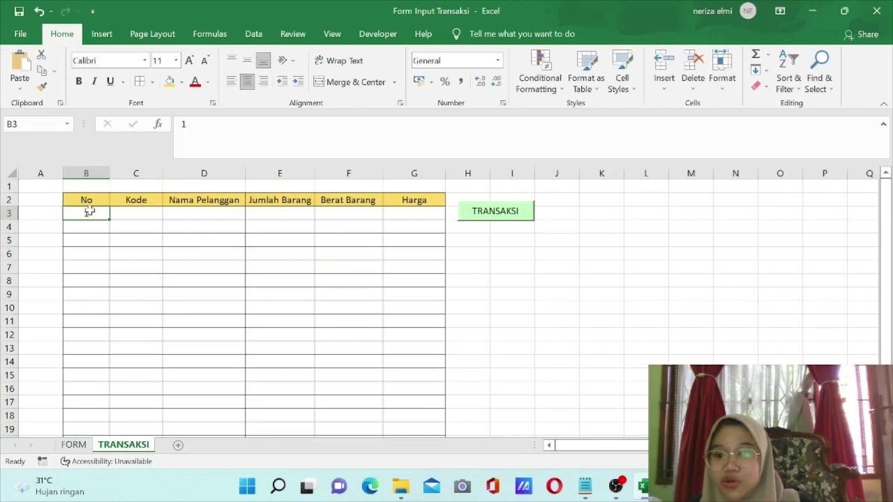
key(BackSpace)
Enter the formula ="B10"&E4 in the FORM sheet's Kode cell, E6.
click(73, 444)
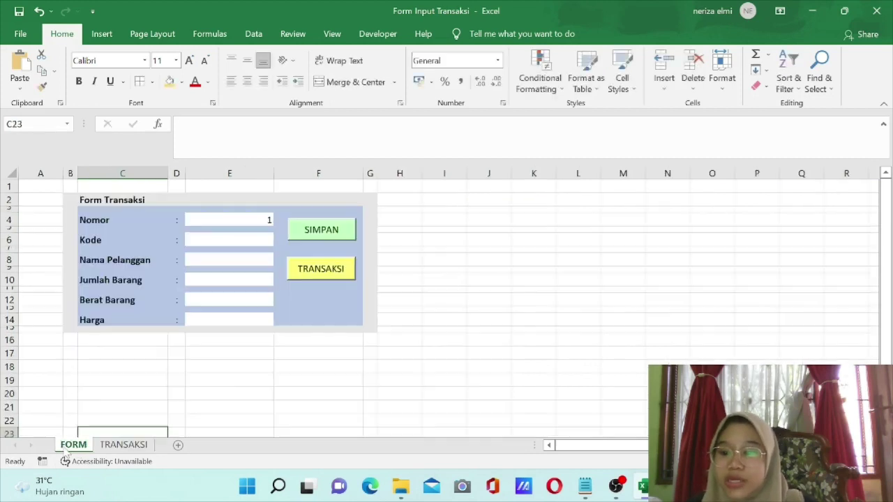
click(224, 242)
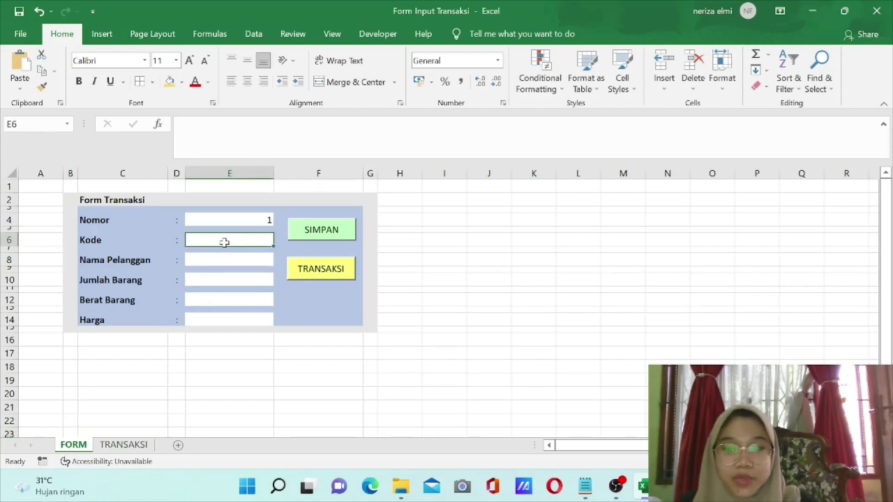
text(="B10"&)
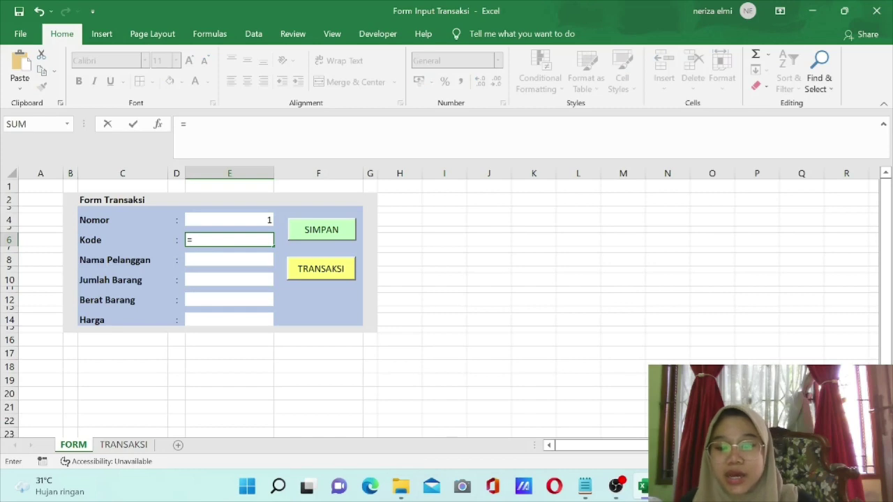
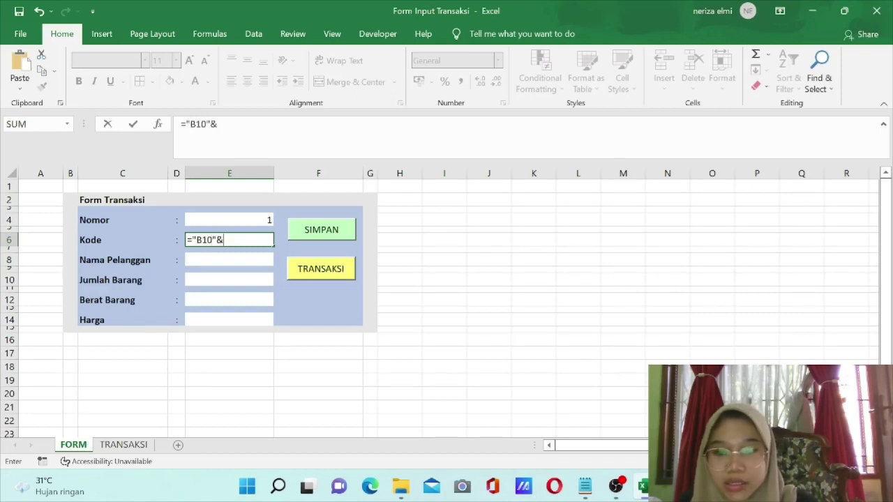
click(252, 219)
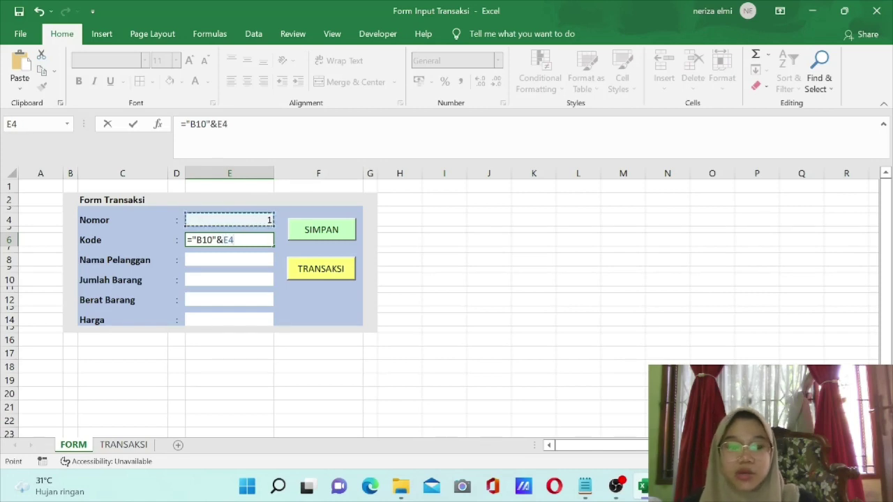
key(Return)
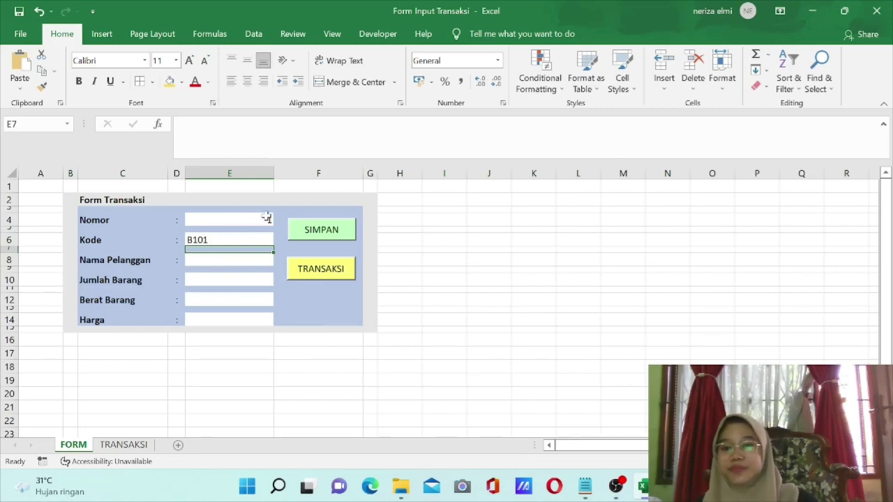
Hide the gridlines on both the FORM and TRANSAKSI sheets.
click(432, 249)
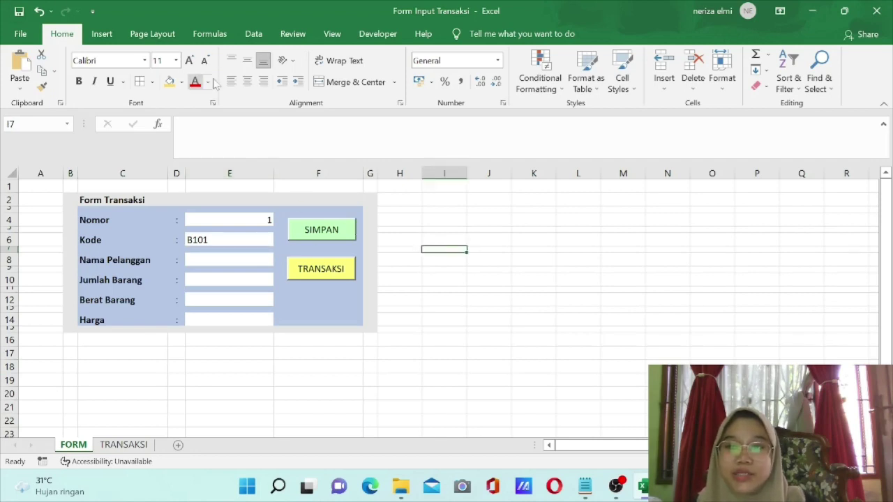
click(334, 35)
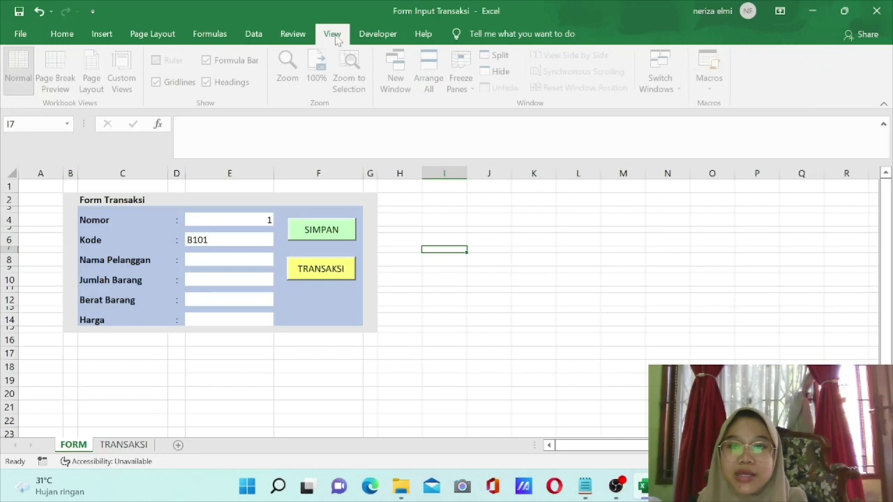
click(159, 82)
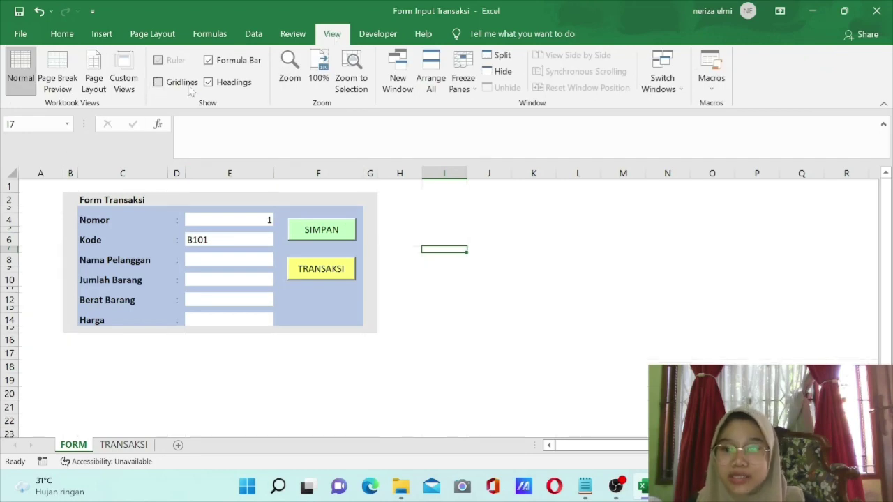
click(123, 445)
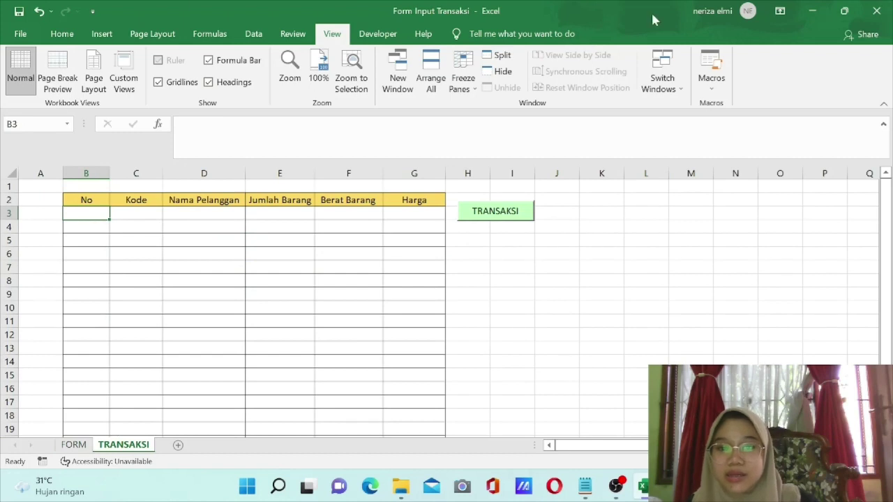
click(158, 82)
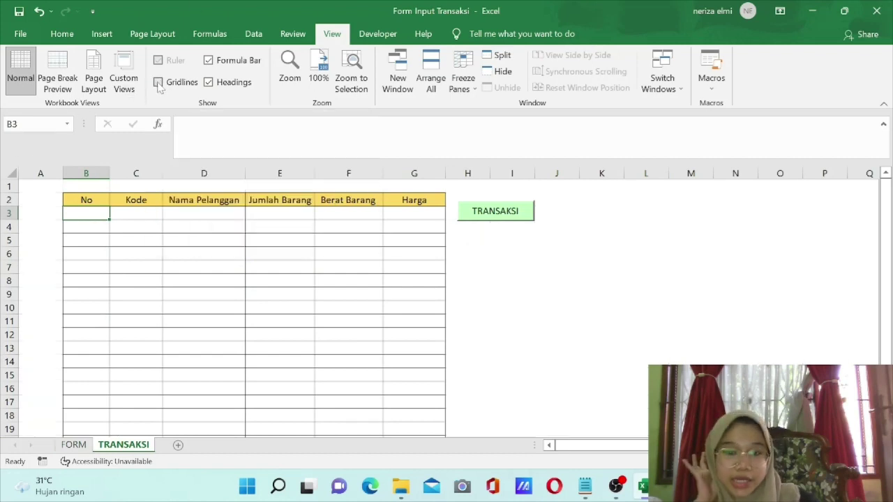
Fill in the FORM sheet with the customer's name, Jumlah Barang 12, Berat Barang 2kg and Harga 20000.
click(74, 445)
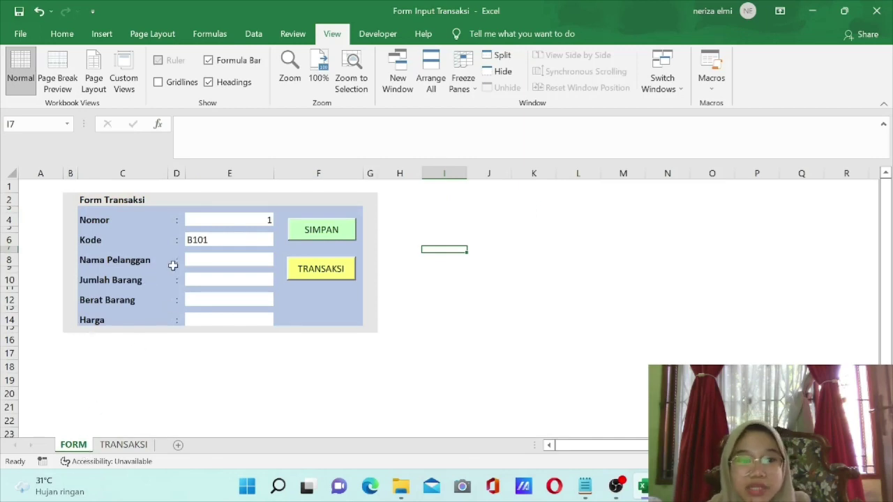
click(225, 262)
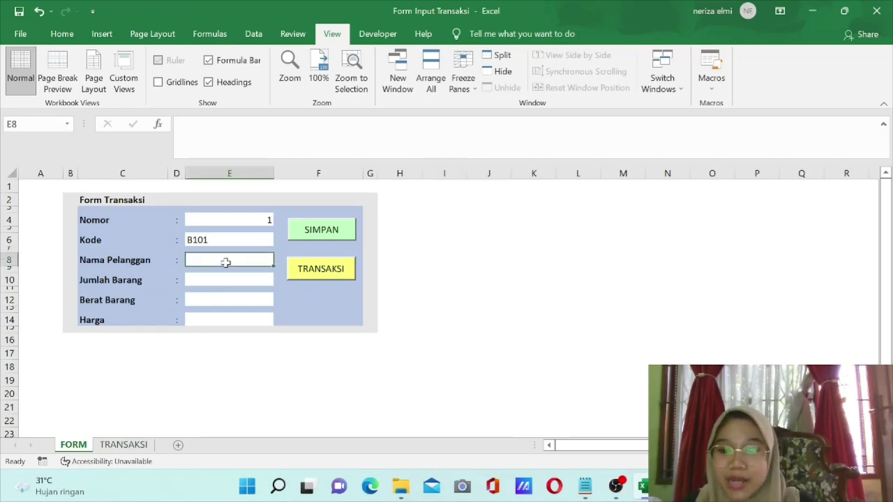
text(N)
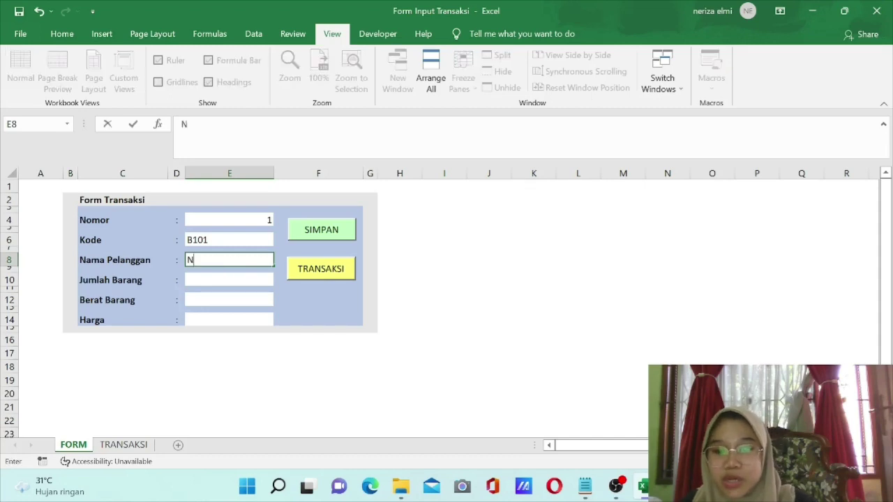
text(urul)
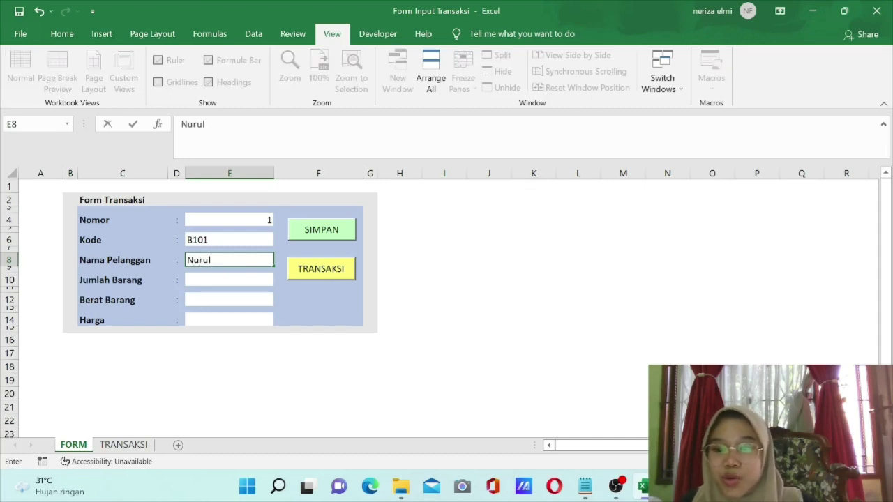
click(221, 282)
text(12)
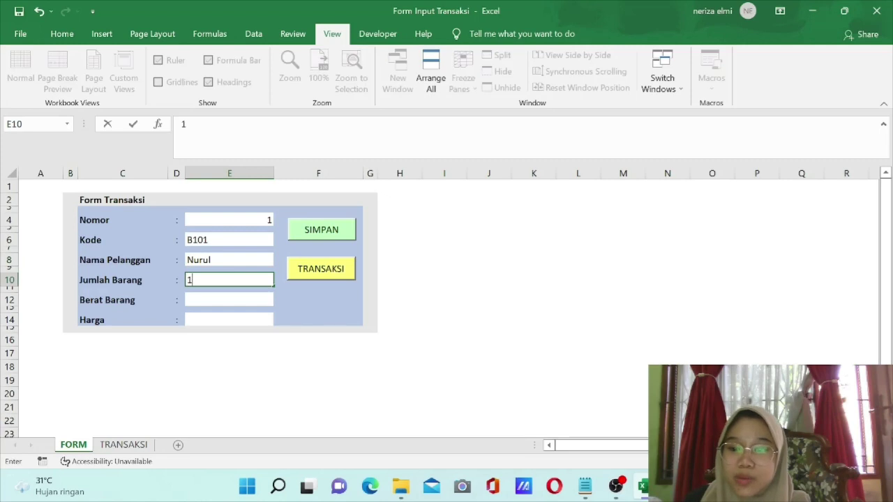
click(209, 302)
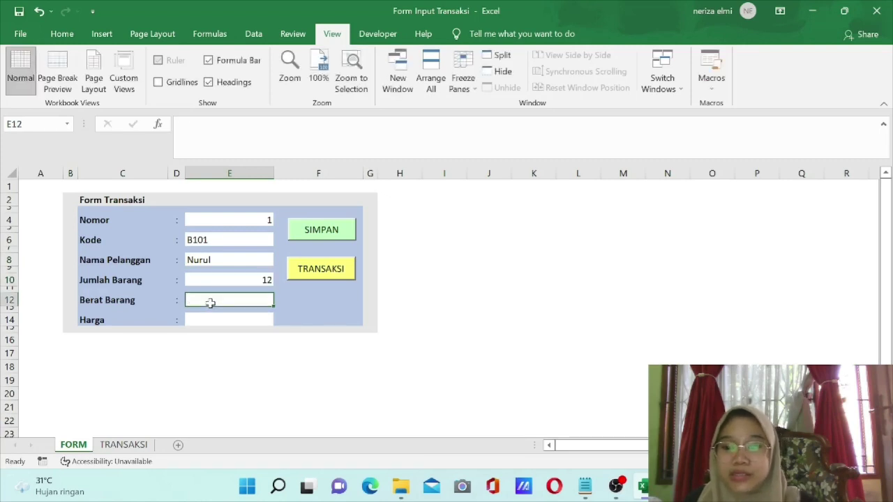
text(2kg)
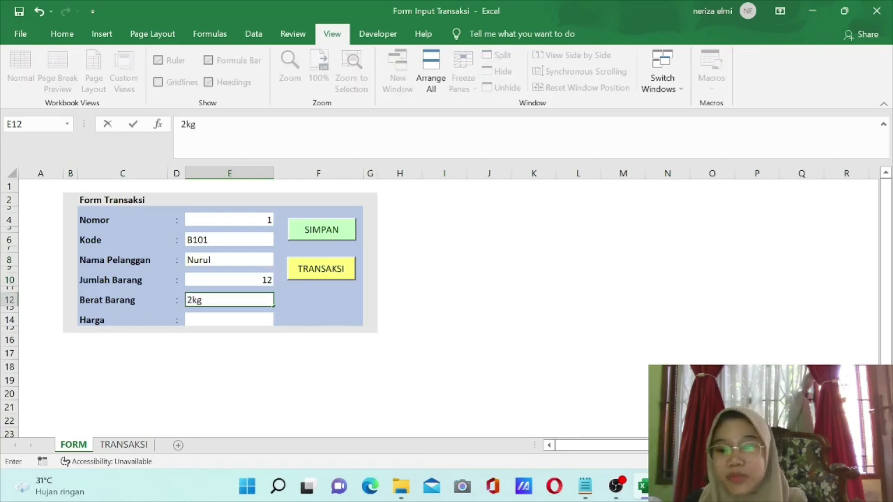
click(219, 319)
text(2000)
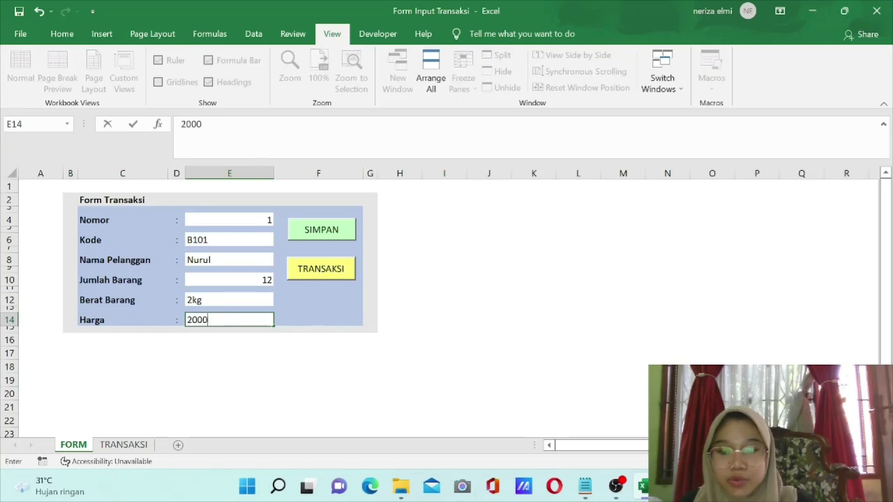
click(243, 355)
Apply the comma style with no decimals to the Harga cell, E14, on the FORM sheet.
click(238, 319)
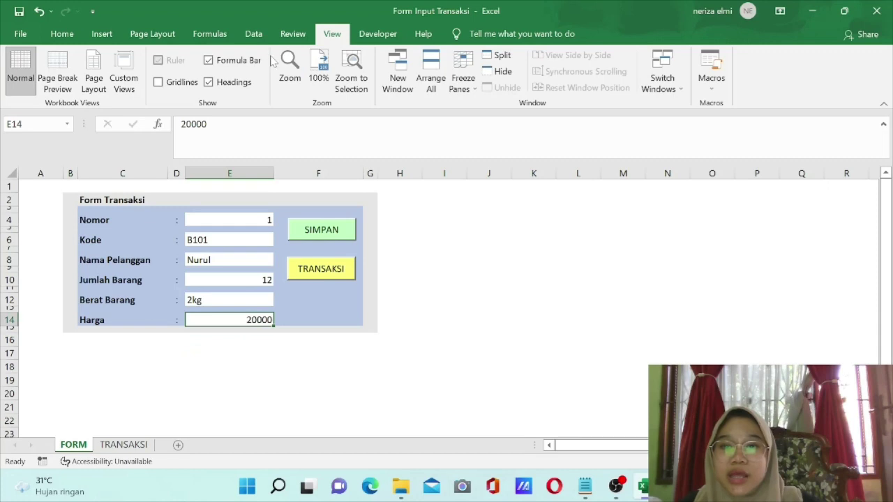
click(62, 33)
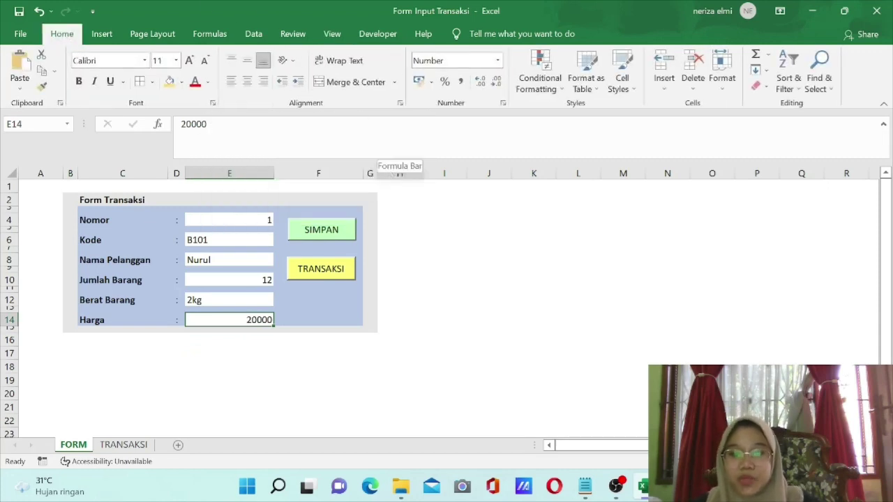
click(461, 82)
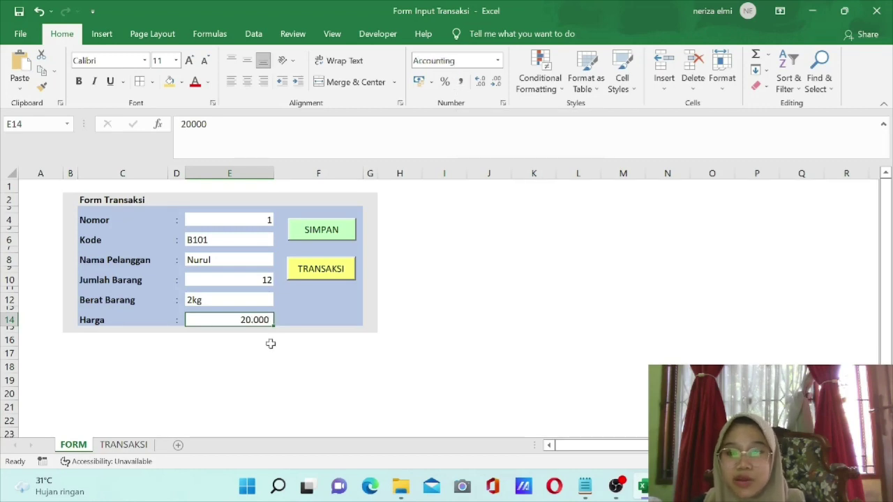
click(412, 285)
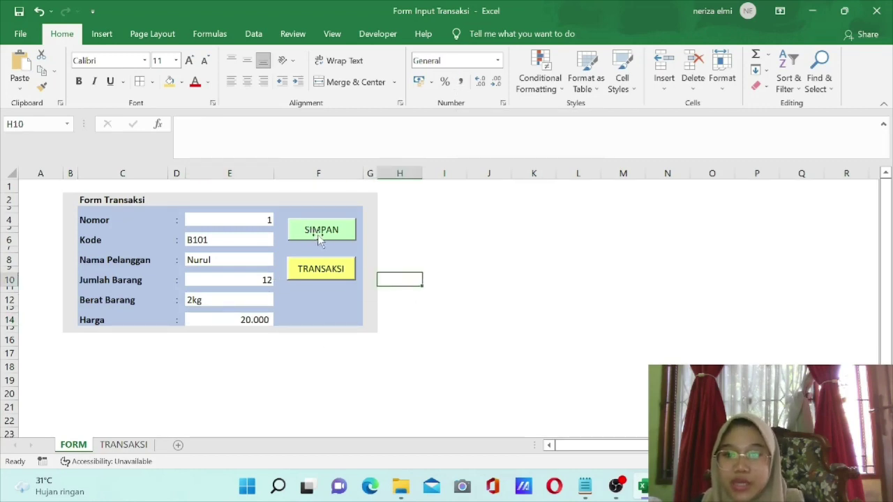
Turn off Design Mode and save the filled-in transaction with SIMPAN, answering Yes to the confirmation.
click(378, 34)
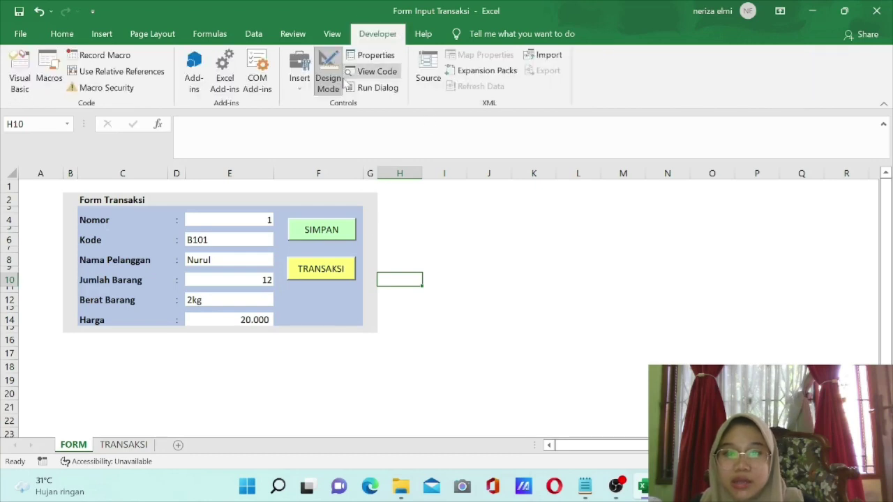
click(337, 78)
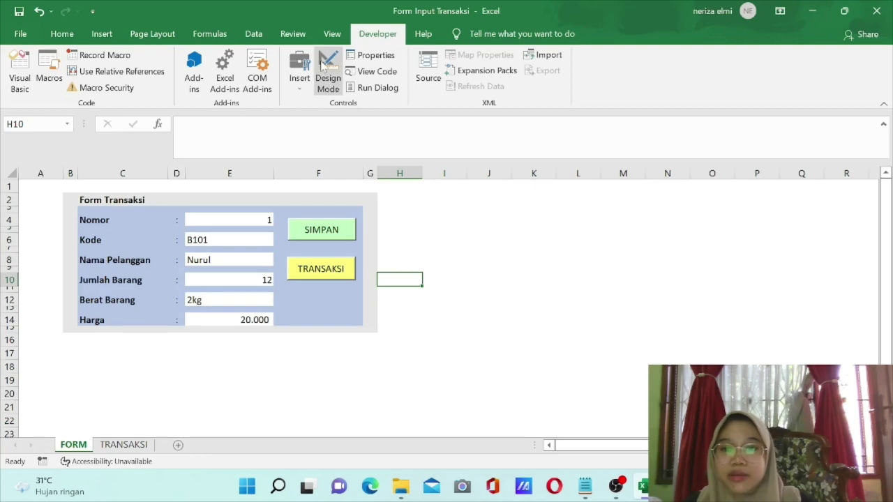
click(320, 229)
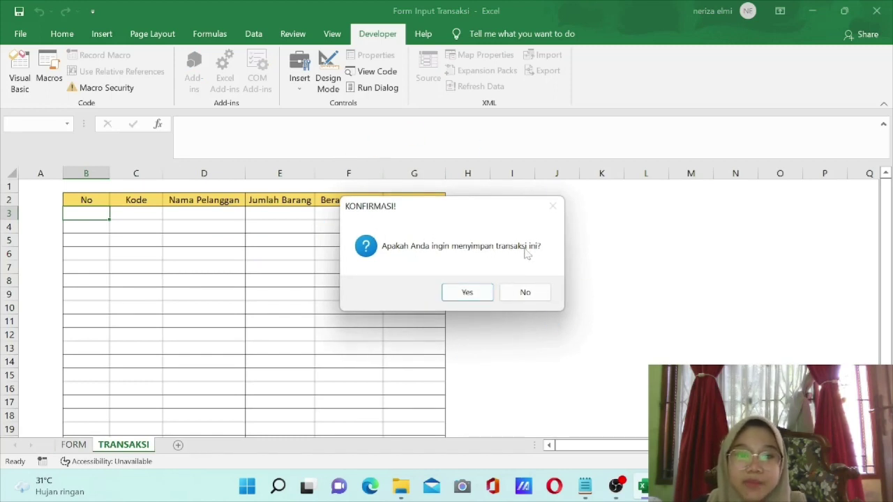
click(467, 293)
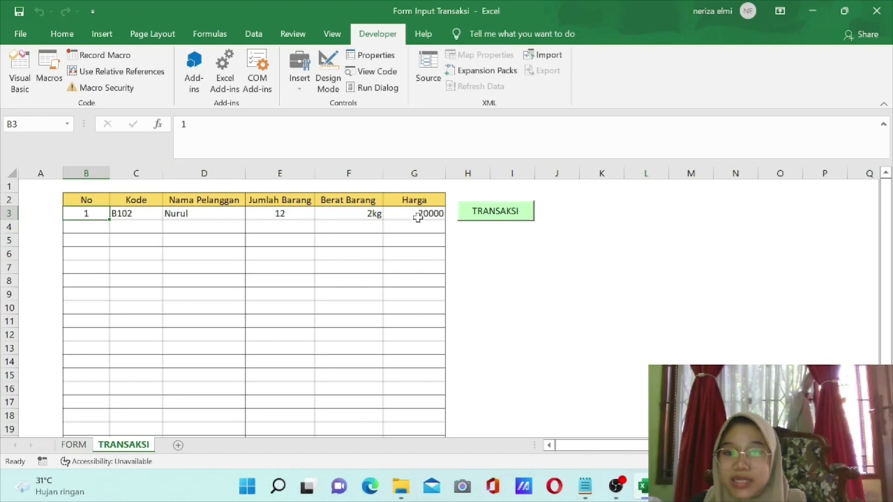
Return to the FORM sheet and fill in the second transaction: the customer's name, Jumlah Barang 6, Berat Barang 1kg and Harga 10000.
click(493, 217)
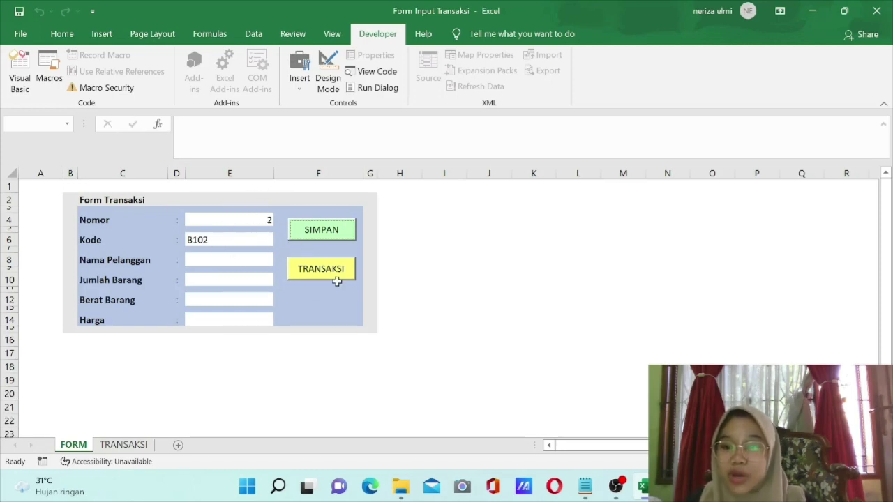
click(201, 258)
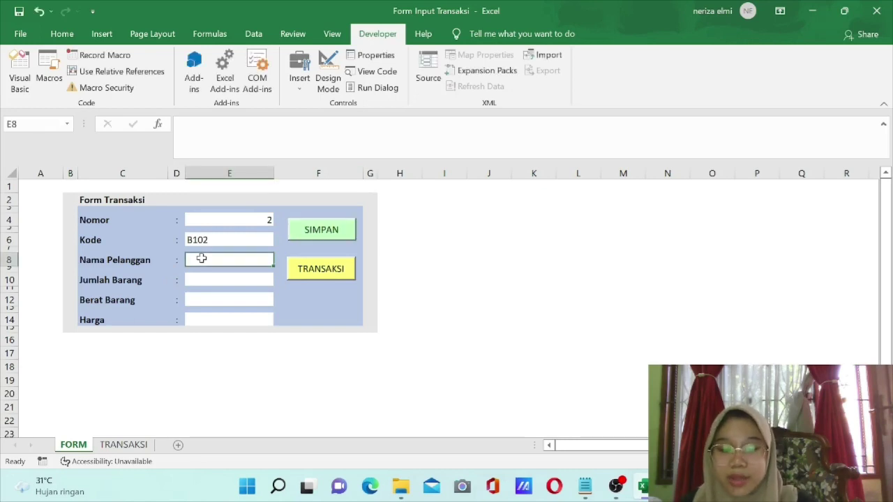
text(Bella)
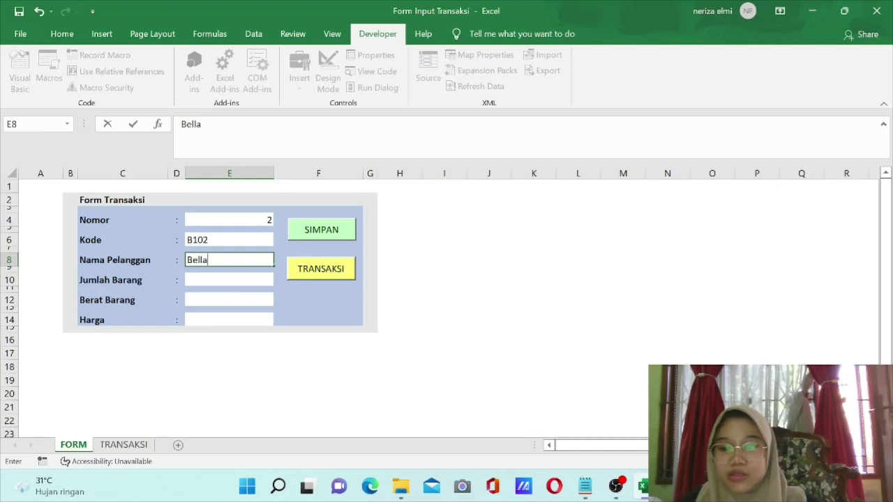
click(229, 279)
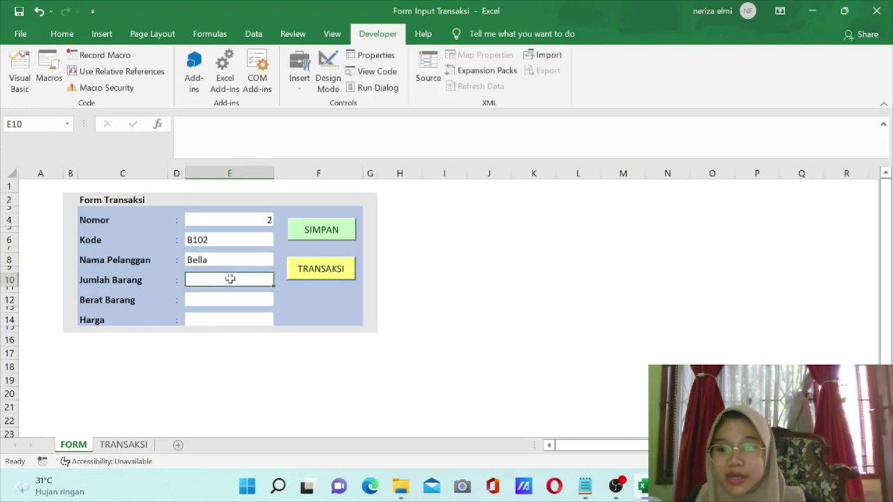
text(1)
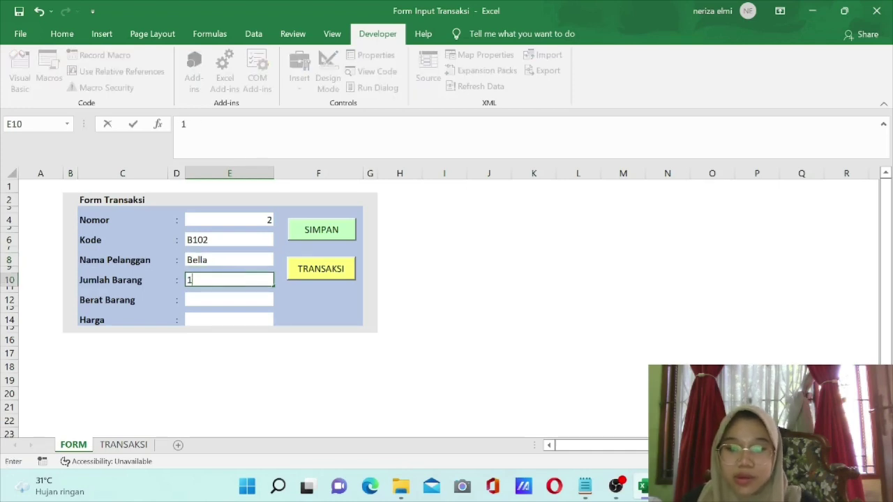
click(228, 298)
text(1kg)
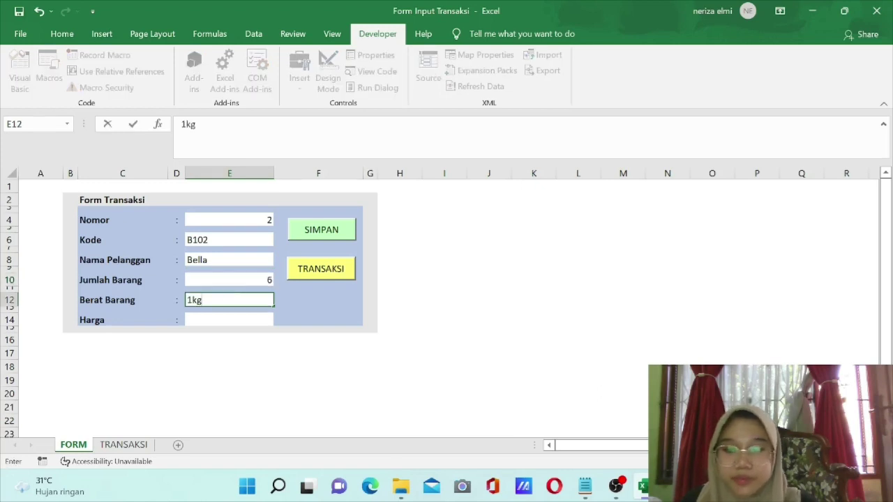
click(234, 315)
text(10000)
click(387, 420)
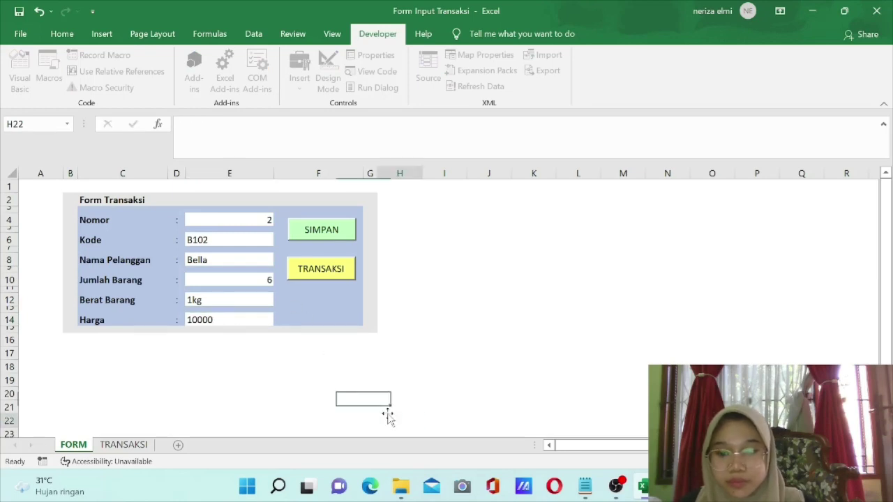
Run SIMPAN answering No, run it again answering Yes to save the second transaction, and return to the FORM sheet.
click(316, 236)
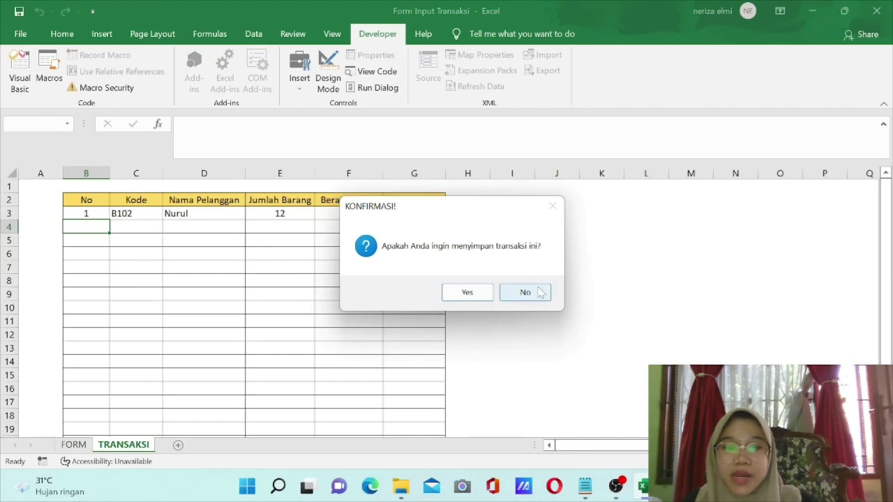
click(534, 295)
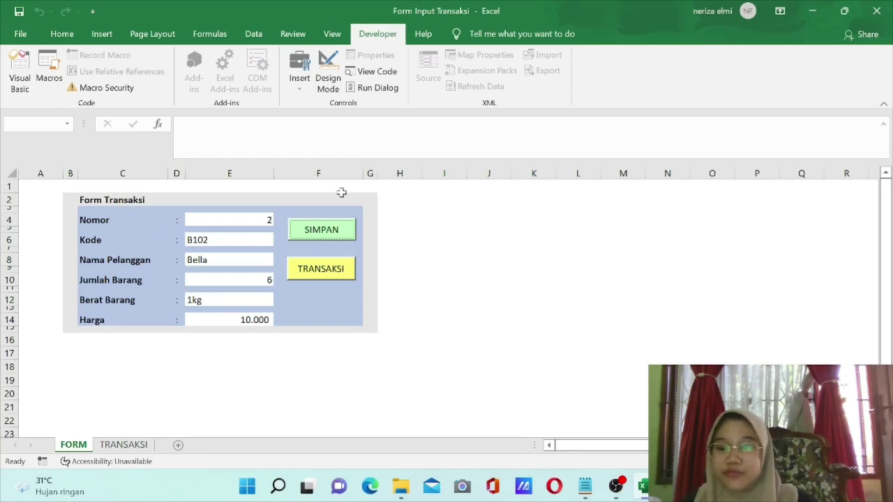
click(325, 236)
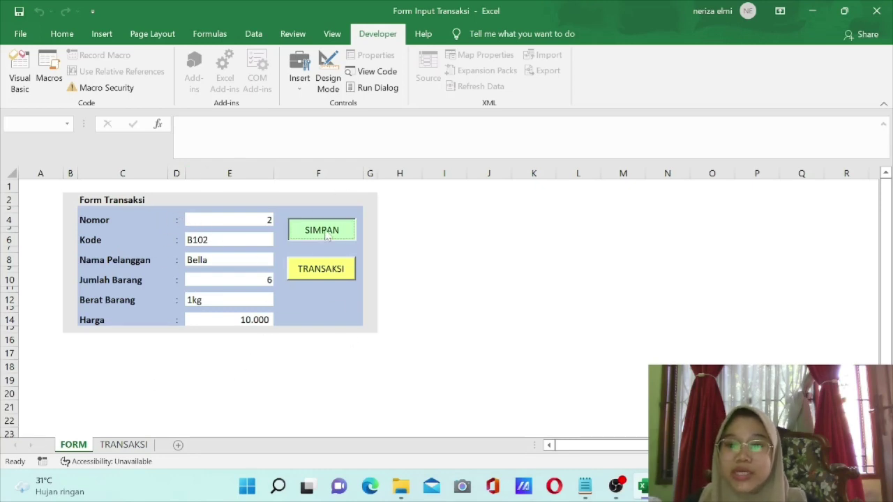
click(481, 290)
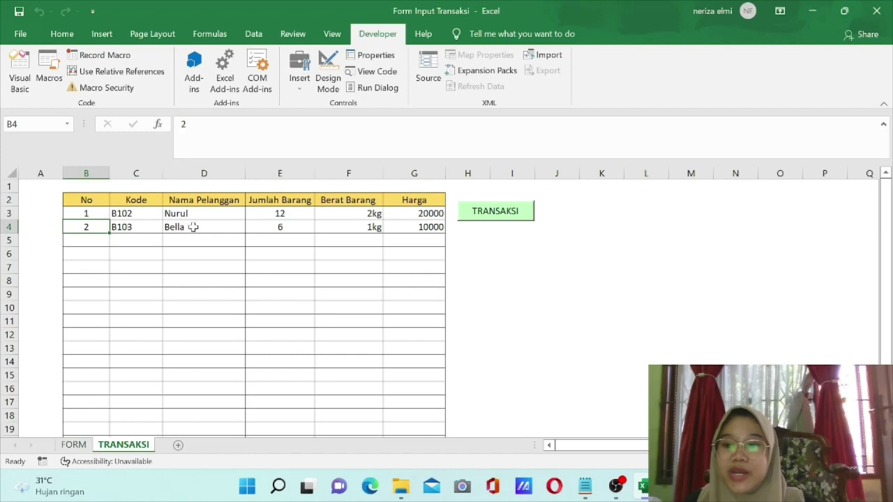
click(498, 216)
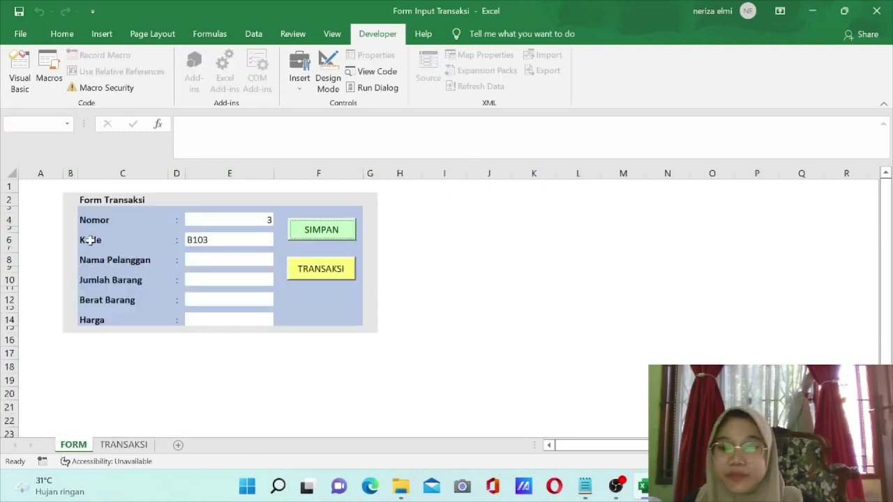
Fill in the third transaction with the customer's name, Jumlah Barang 26, Berat Barang 3kg and Harga 30000.
click(214, 260)
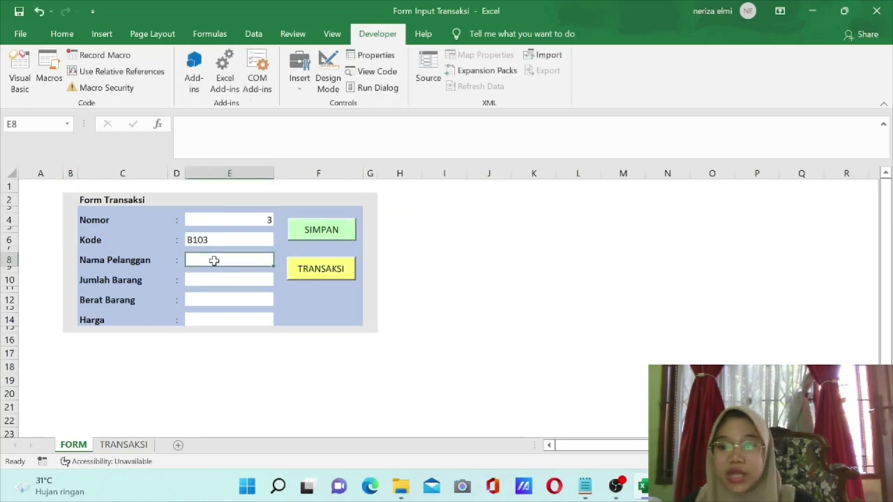
text(Neriza)
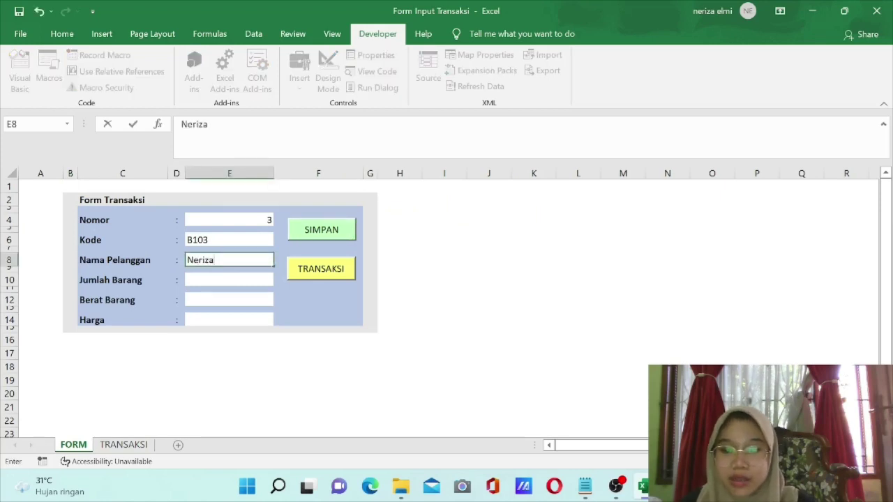
click(221, 274)
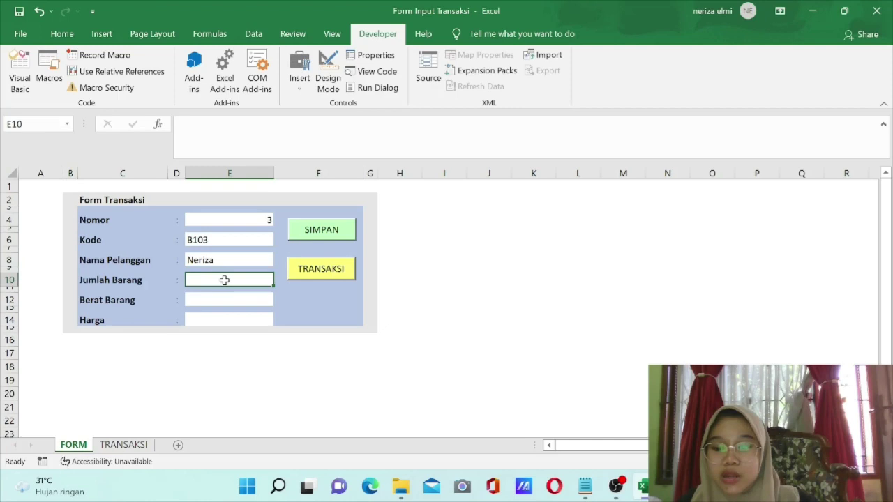
text(2)
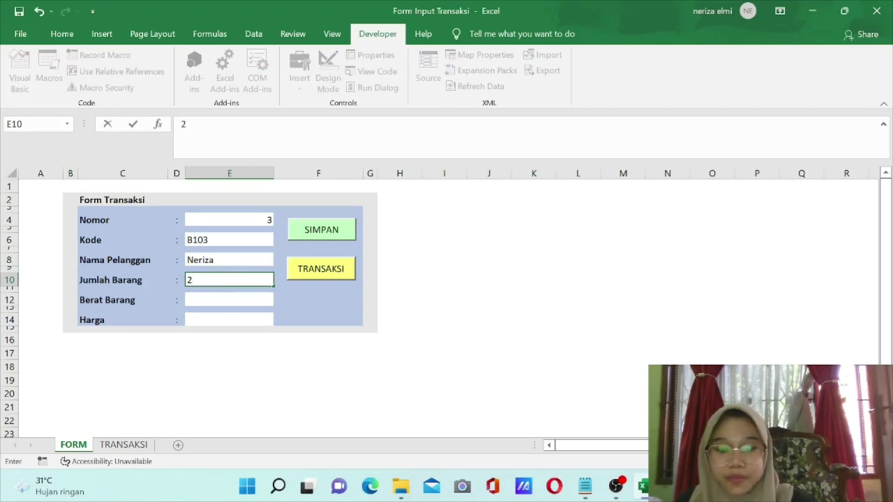
text(6)
click(217, 298)
text(3kg)
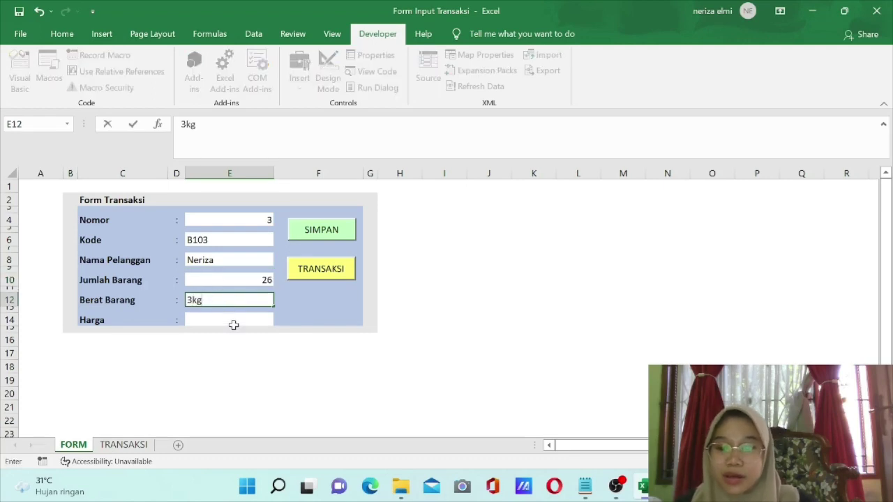
click(234, 321)
text(30)
text(000)
click(414, 243)
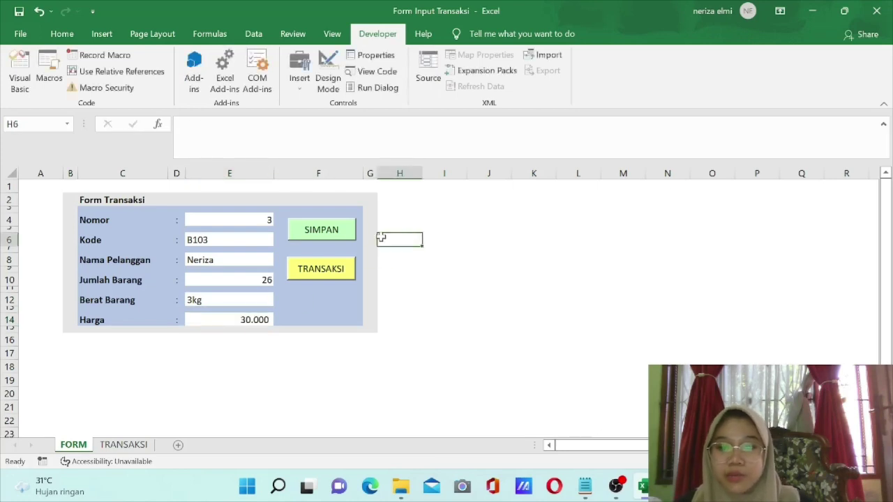
Save the third transaction with SIMPAN, answering Yes to the confirmation, and return to the FORM sheet with its TRANSAKSI button.
click(347, 235)
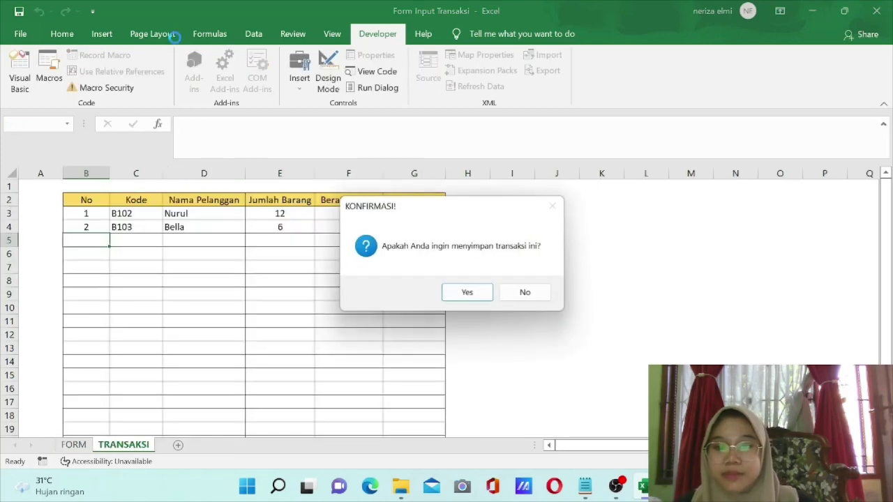
click(468, 293)
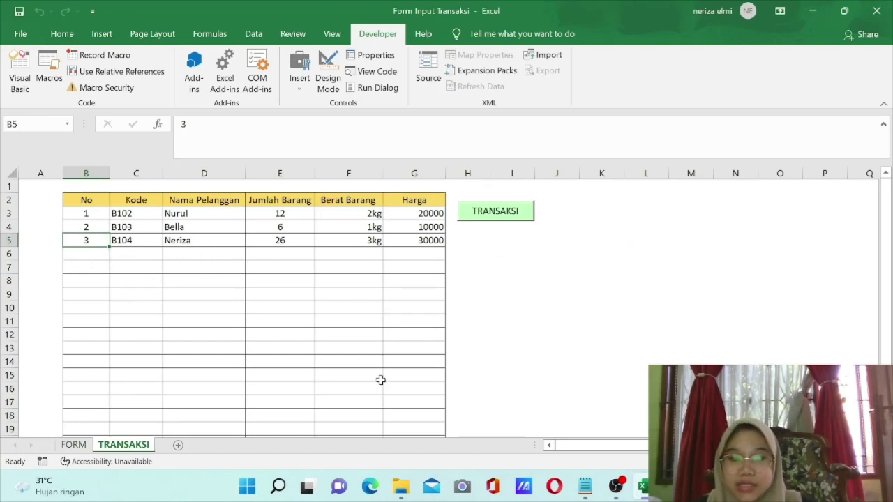
click(497, 211)
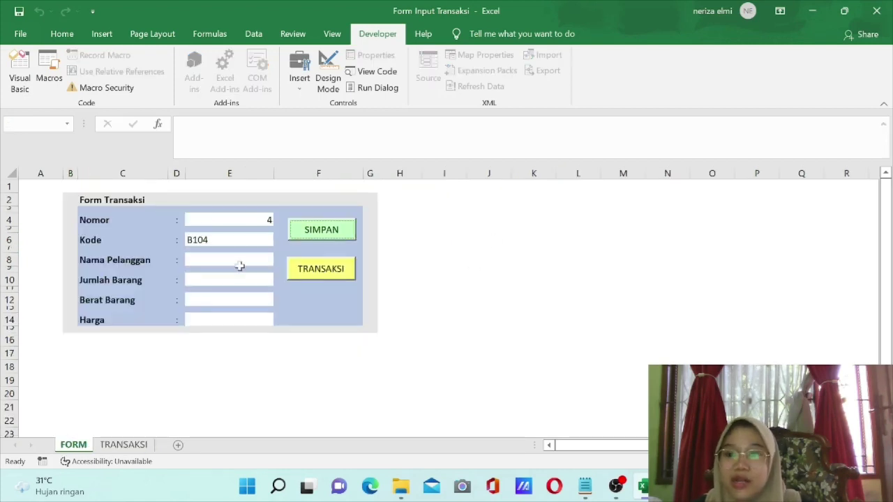
Fill in the fourth transaction with the customer's name, Jumlah Barang 34, Berat Barang 4kg and Harga 40000.
click(239, 262)
text(Salsa)
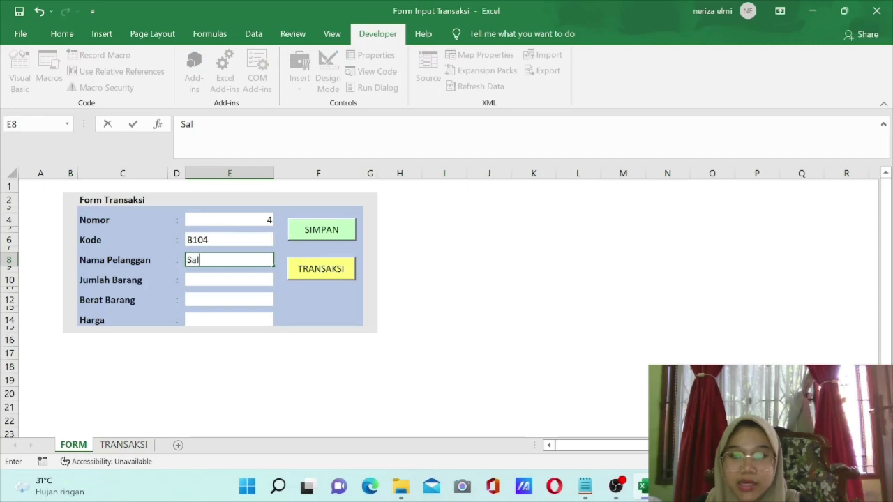
click(248, 283)
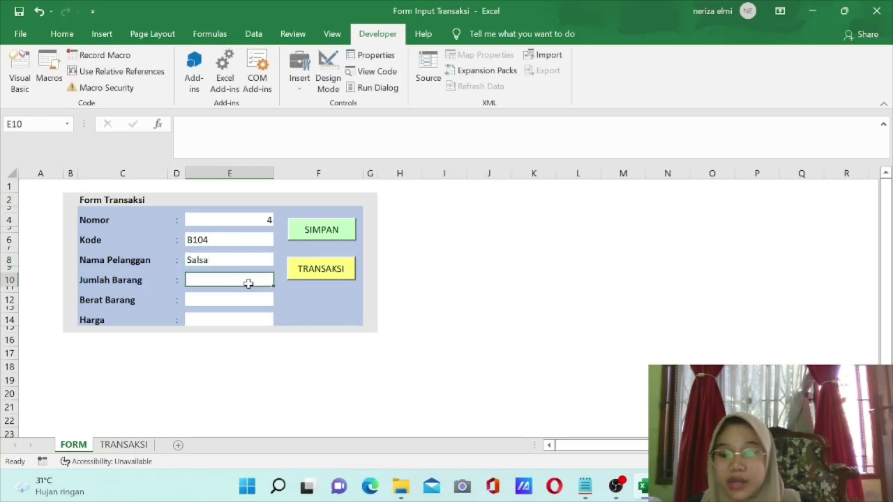
text(3)
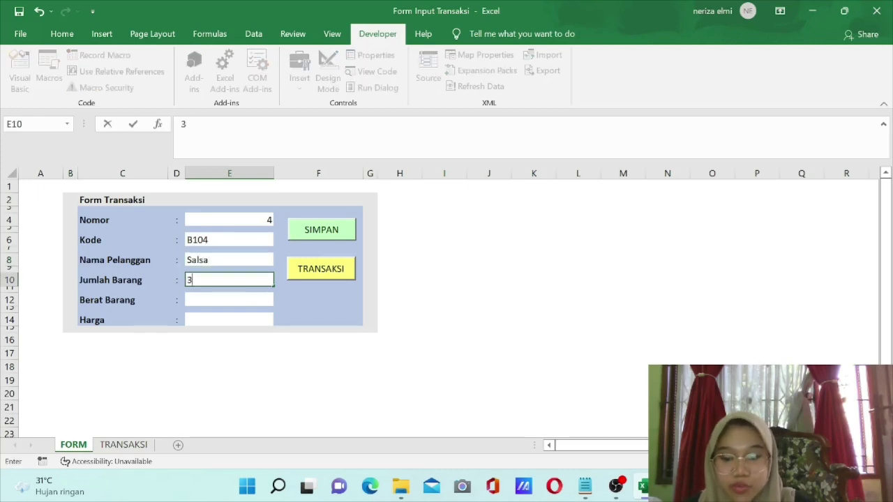
text(4)
click(249, 298)
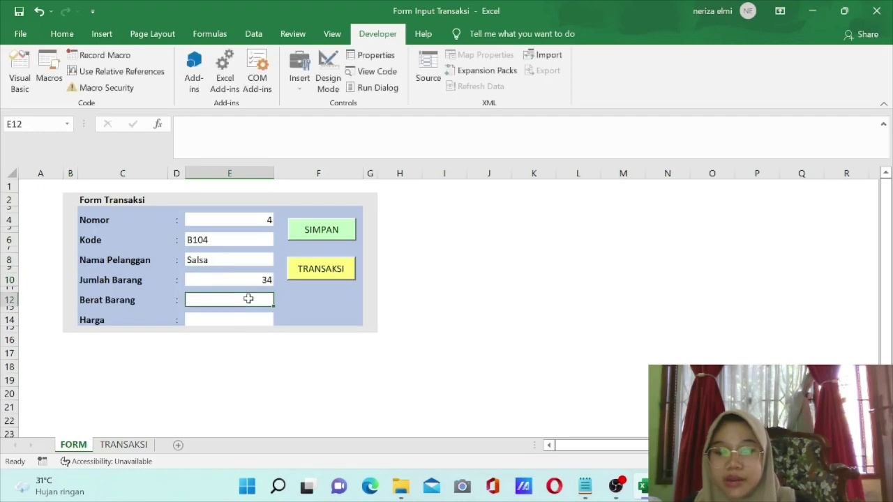
text(4kg)
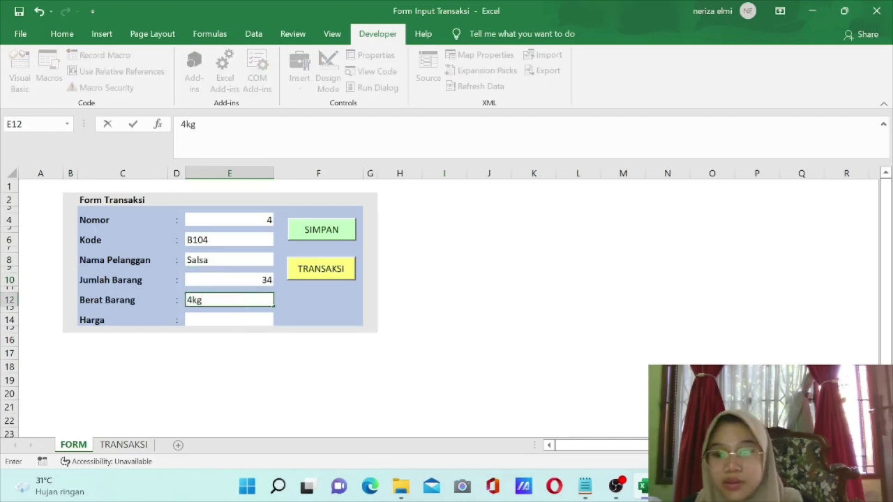
click(236, 328)
click(229, 319)
text(40.00)
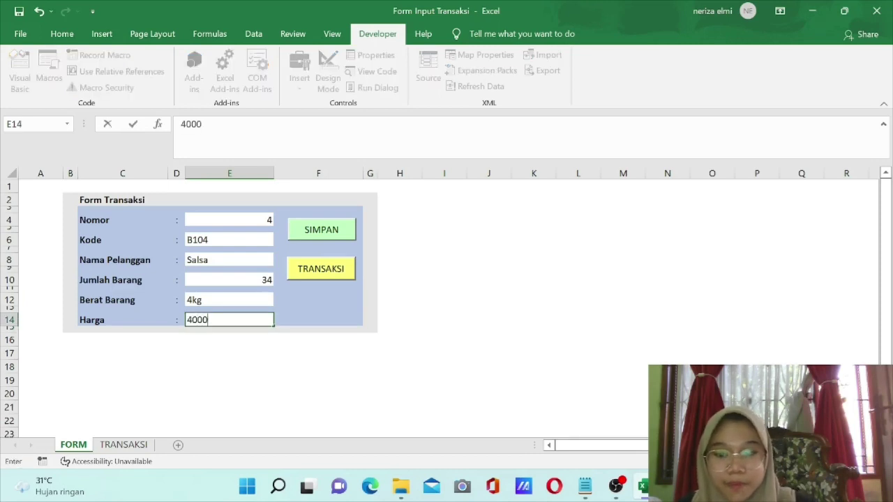
text(0)
click(423, 298)
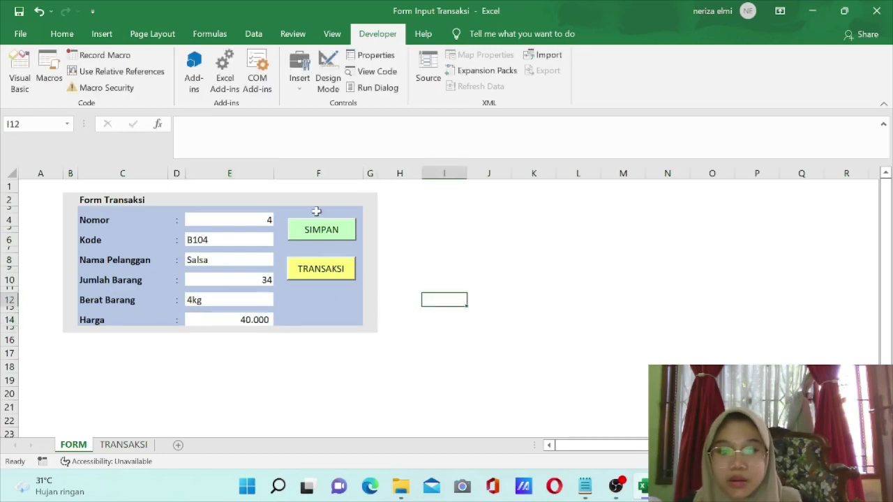
Save the fourth transaction with SIMPAN, answering Yes to the confirmation, and check its new row in the TRANSAKSI table.
click(325, 239)
click(465, 292)
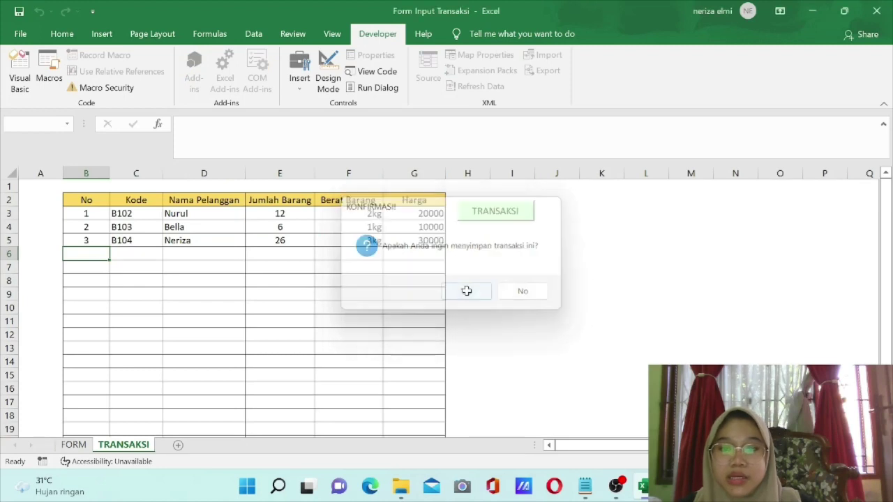
click(124, 264)
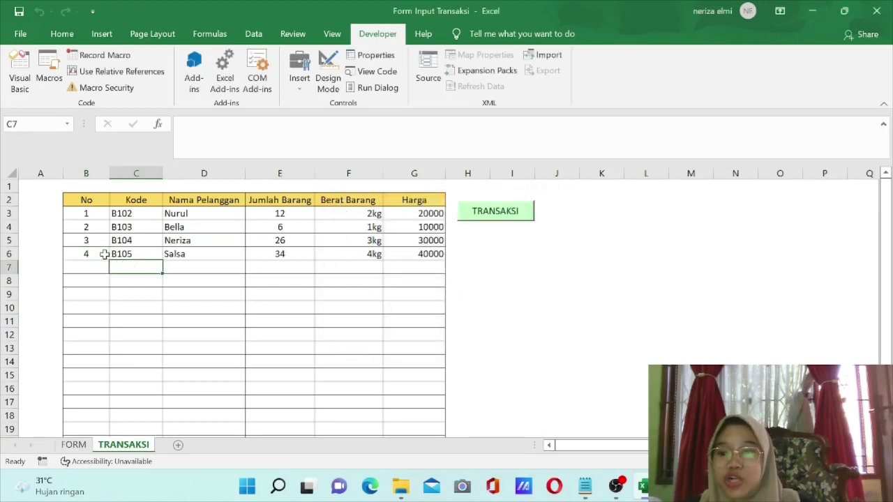
click(104, 255)
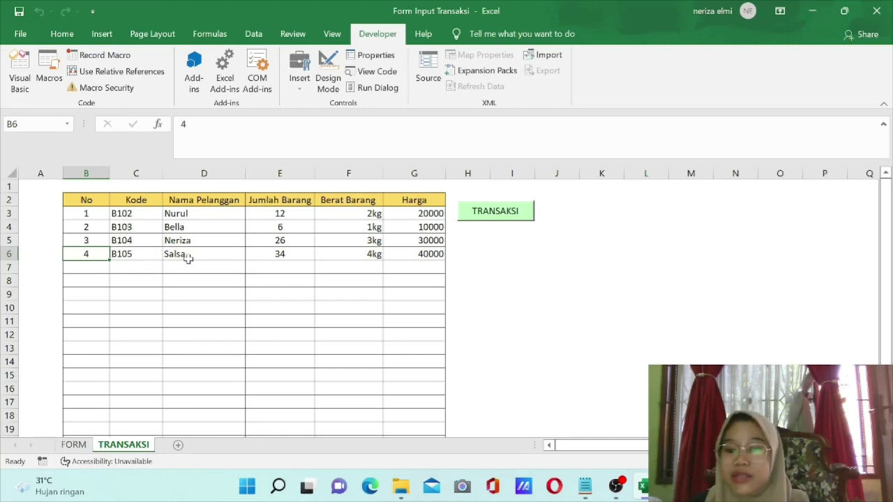
click(489, 258)
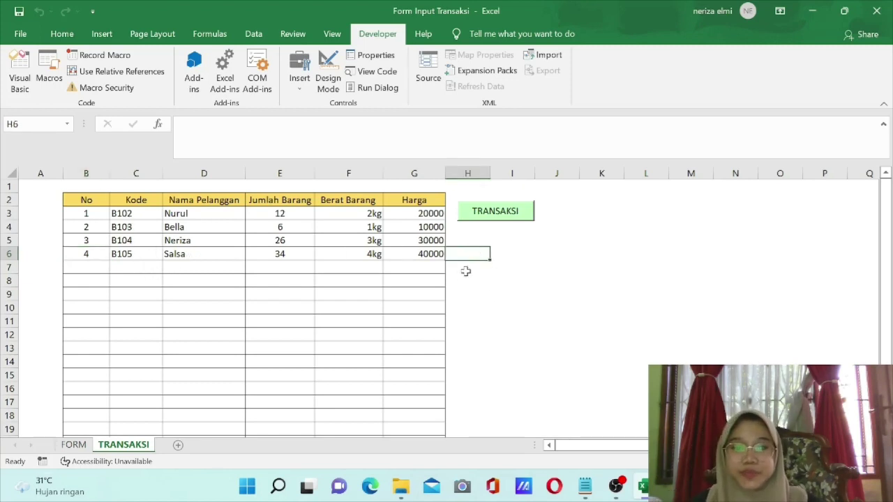
click(500, 283)
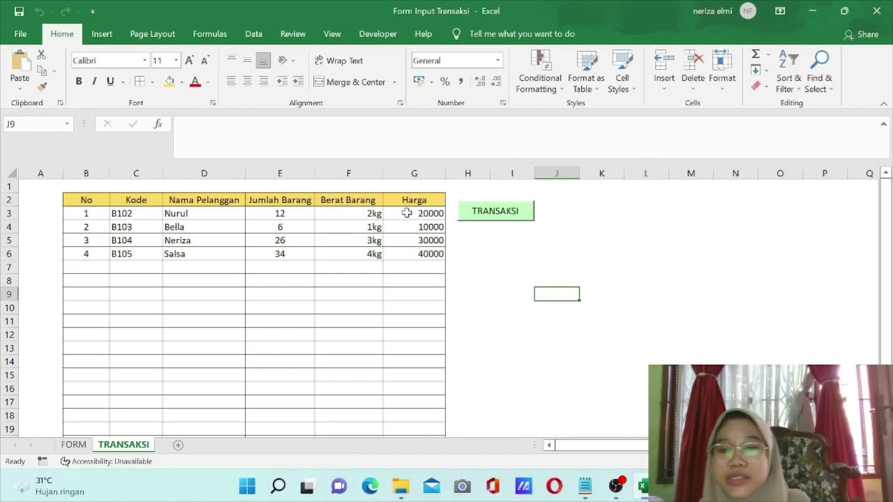
Format the Harga cells from row 3 to row 20 of the table as Indonesian rupiah (Rp) accounting without decimals.
drag(407, 213, 413, 313)
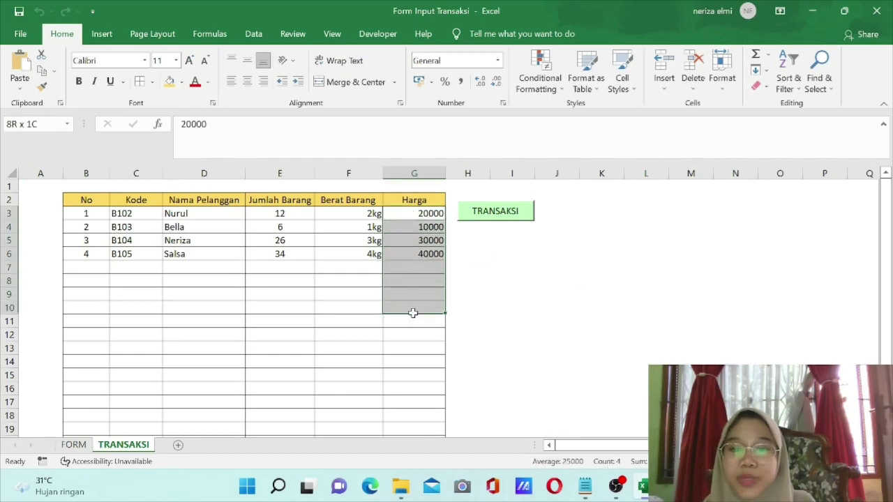
click(470, 257)
drag(425, 217, 414, 413)
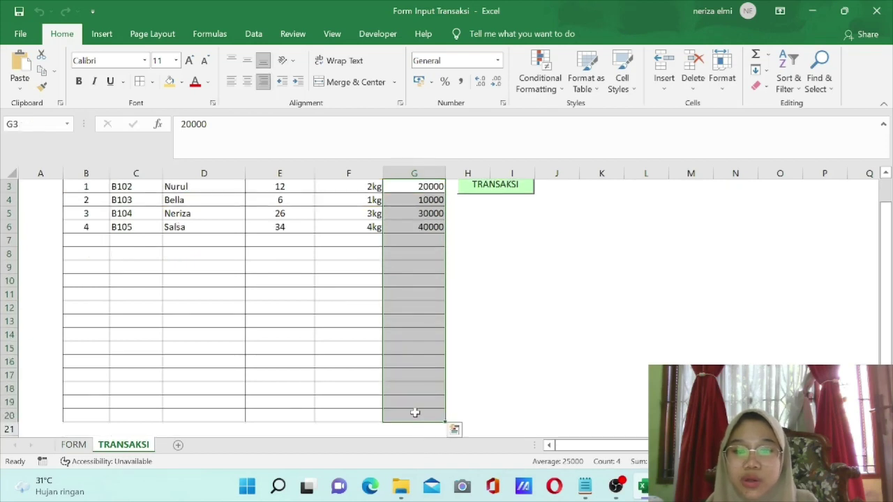
click(431, 82)
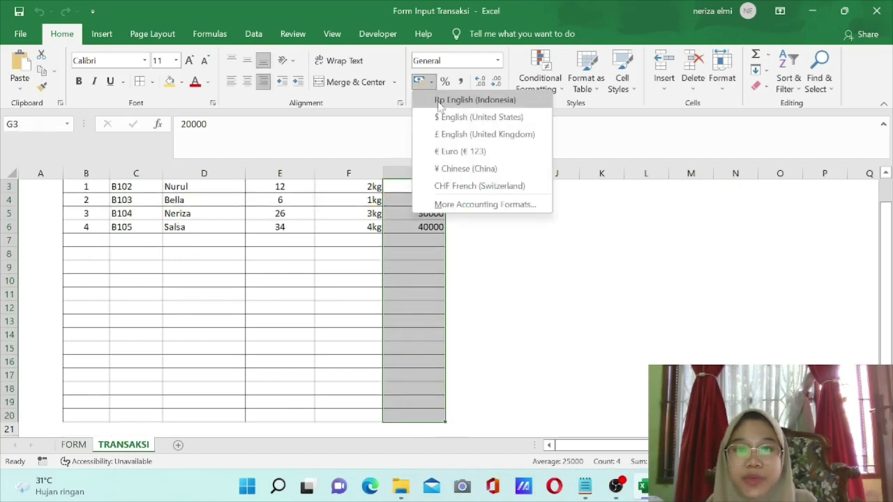
click(474, 100)
click(496, 82)
click(496, 82)
click(530, 257)
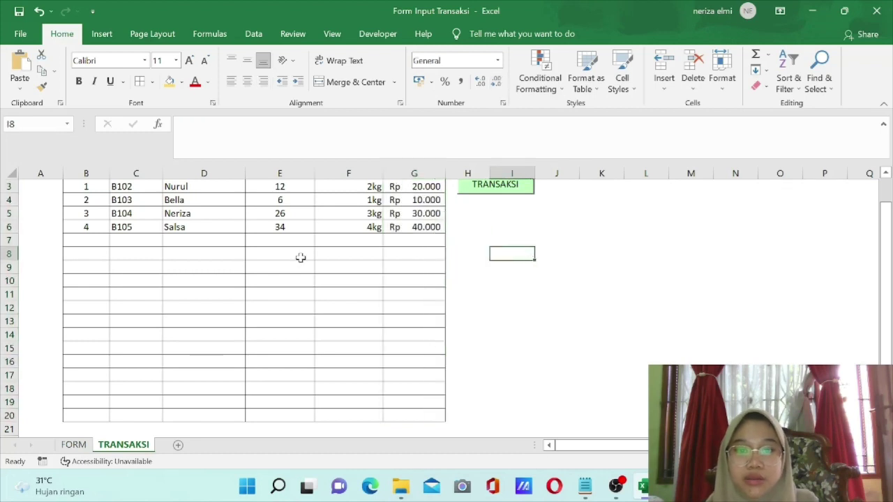
scroll(300, 257, up, 1)
click(425, 269)
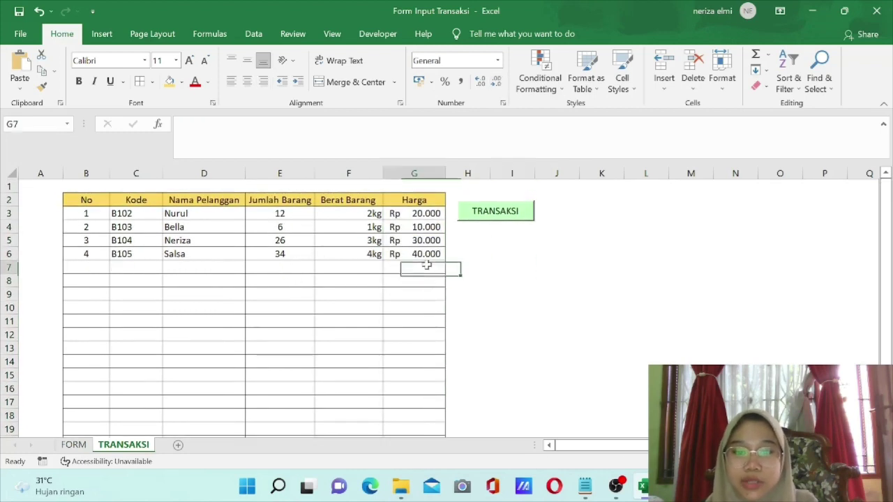
Return to the FORM sheet and fill in the fifth transaction with the customer's name, Jumlah Barang 4, Berat Barang 1kg and Harga 10.000.
click(496, 213)
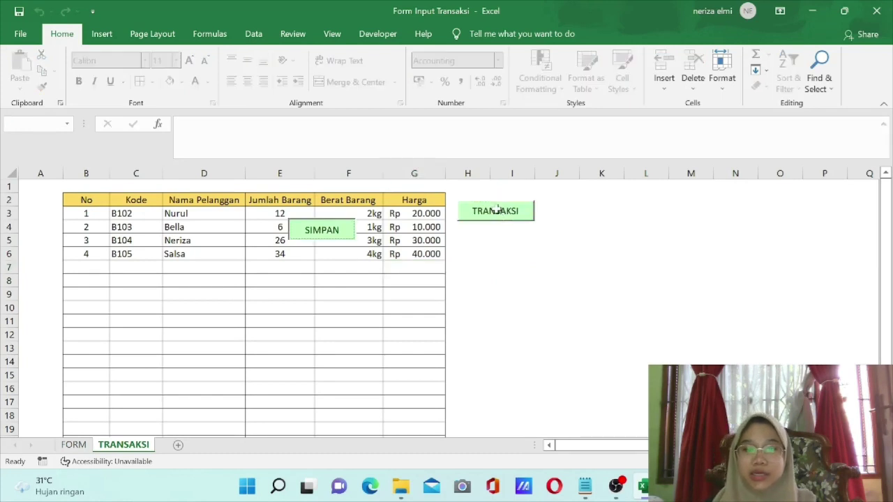
click(243, 258)
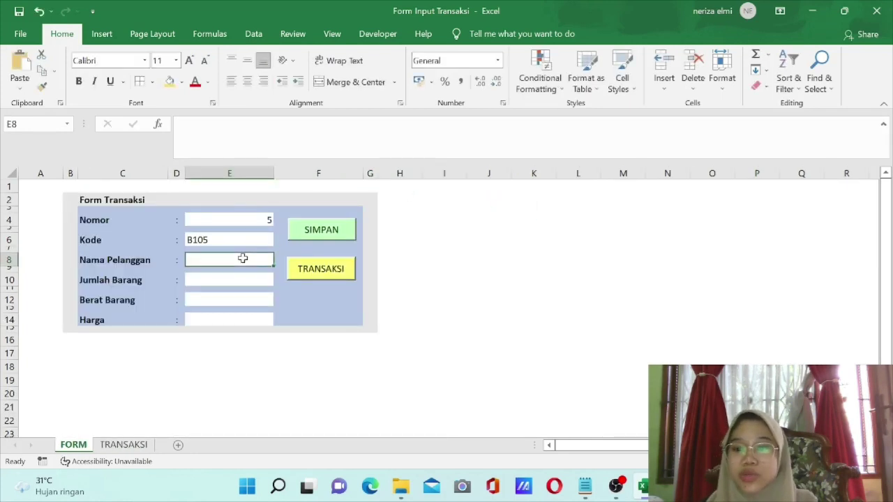
text(Hana)
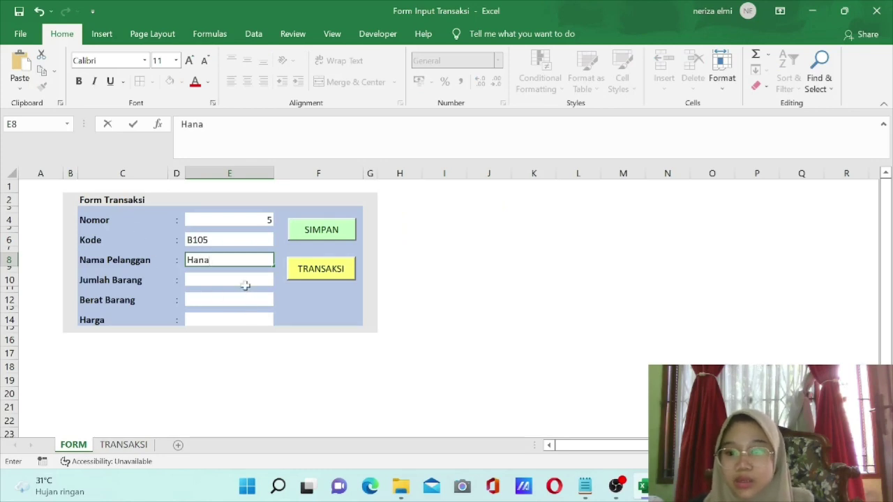
click(244, 285)
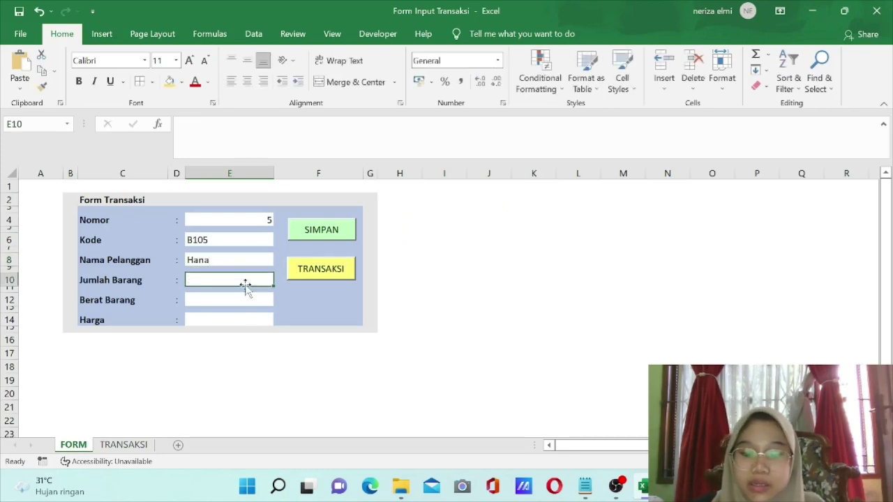
text(4)
click(218, 296)
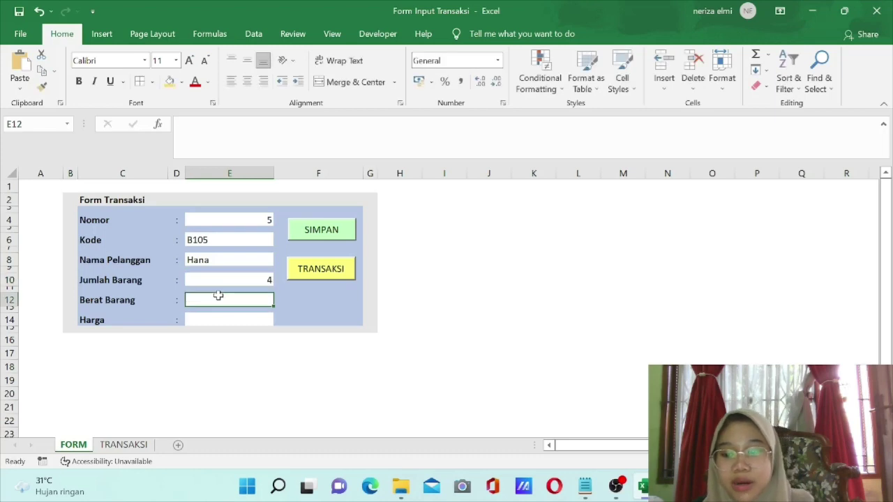
text(1)
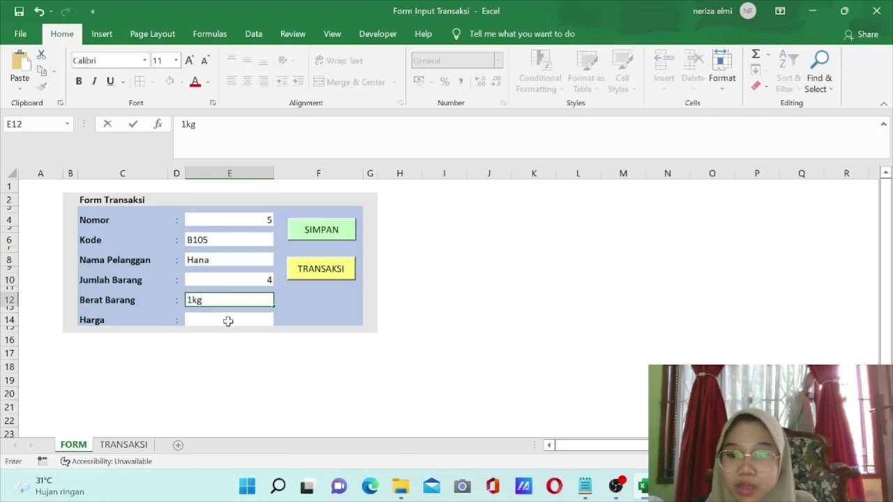
text(kg)
click(228, 321)
text(1)
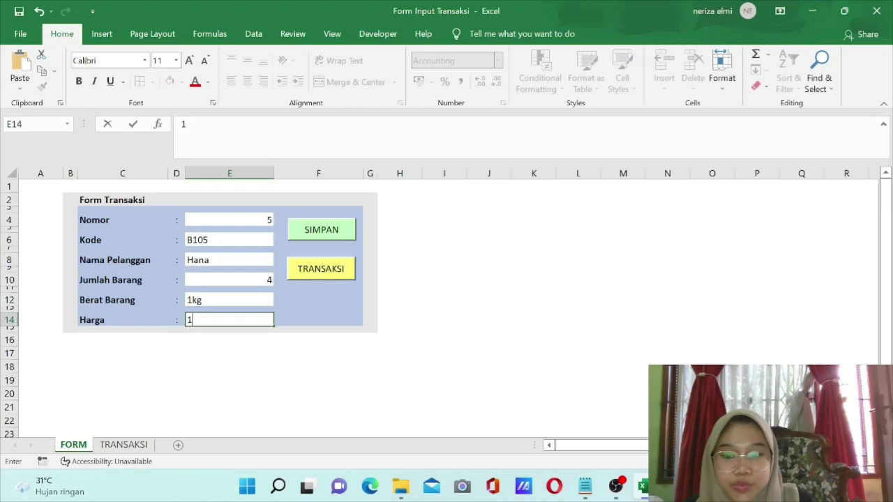
text(0.000)
click(431, 241)
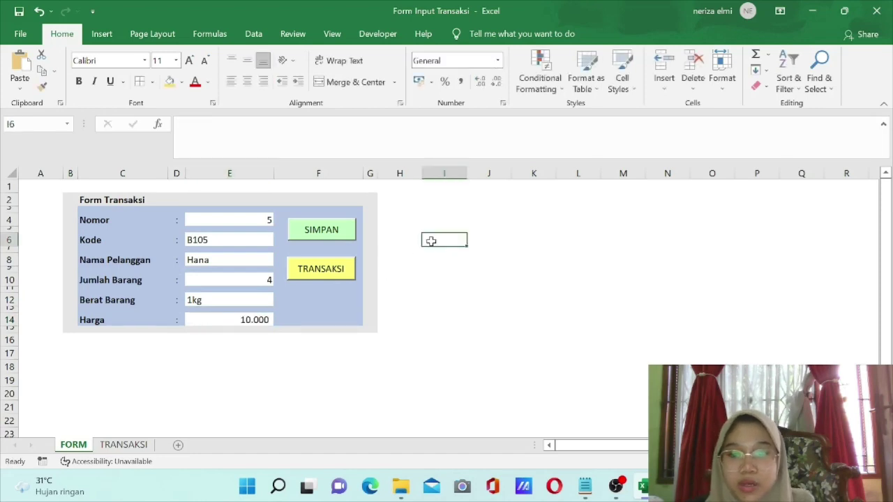
Save the fifth transaction with SIMPAN, accept the confirmation, and return to the FORM sheet with the table's TRANSAKSI button.
click(313, 237)
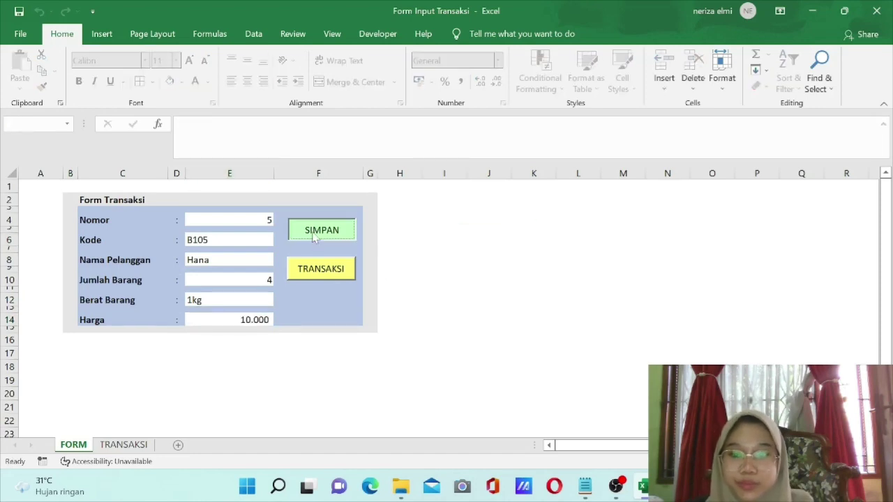
click(467, 294)
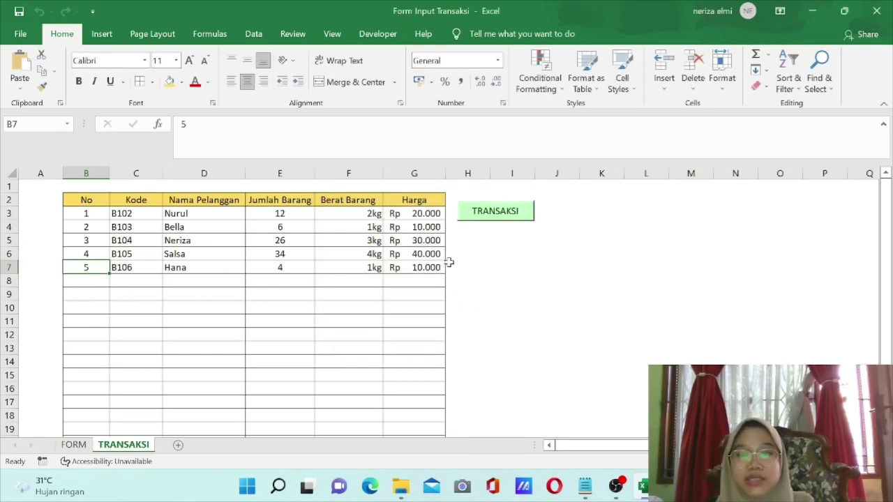
click(518, 212)
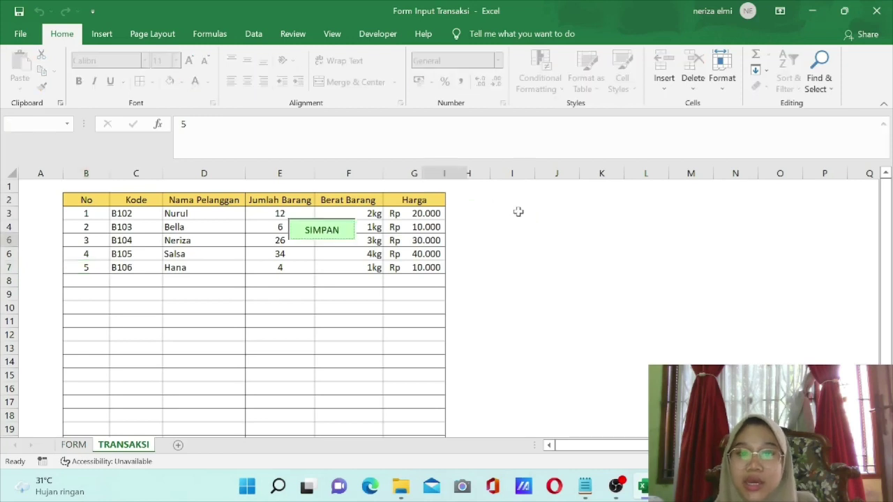